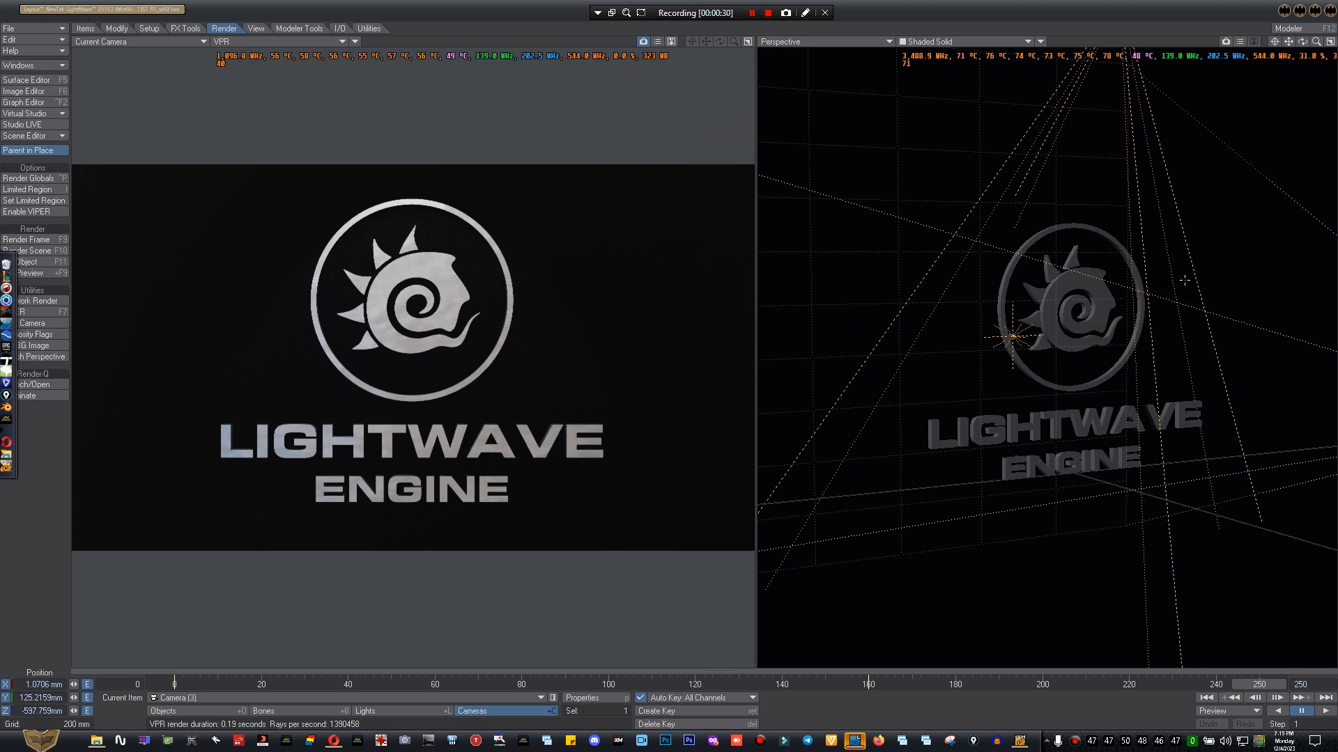
# - Examine the cameras, lights, logo and back wall in the perspective view, and play the animation from the first frame
pyautogui.keyDown('alt'); pyautogui.moveTo(962, 344); pyautogui.dragTo(780, 344); pyautogui.keyUp('alt')
pyautogui.keyDown('alt'); pyautogui.moveTo(1130, 185); pyautogui.dragTo(864, 212); pyautogui.keyUp('alt')
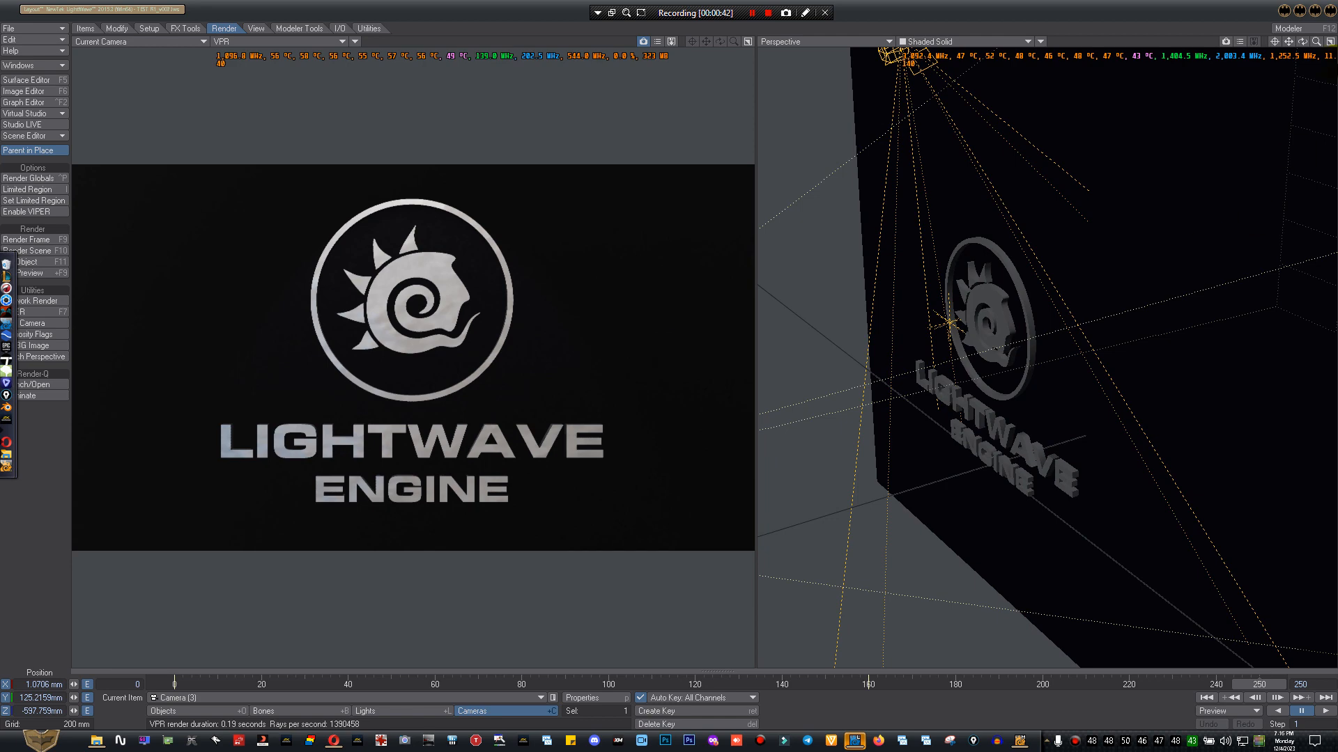
pyautogui.click(1327, 41)
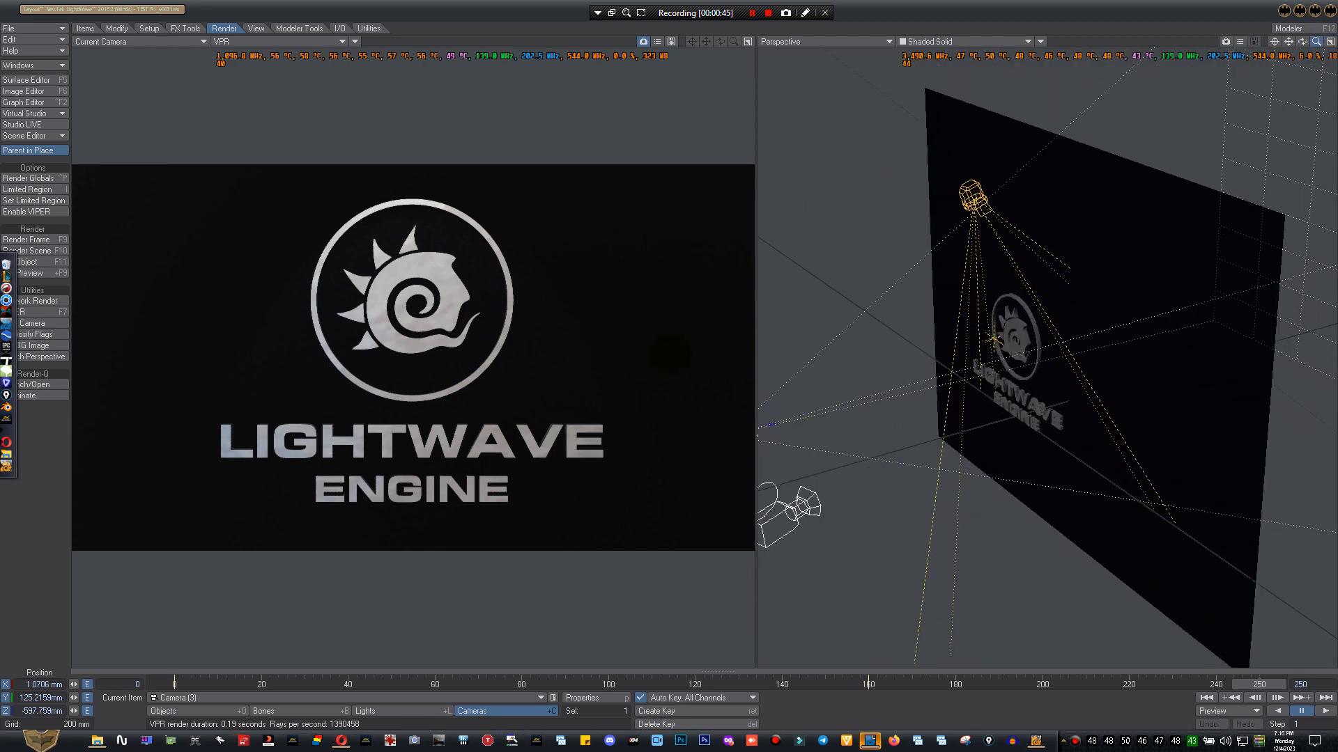
pyautogui.moveTo(1316, 41); pyautogui.dragTo(275, 498)
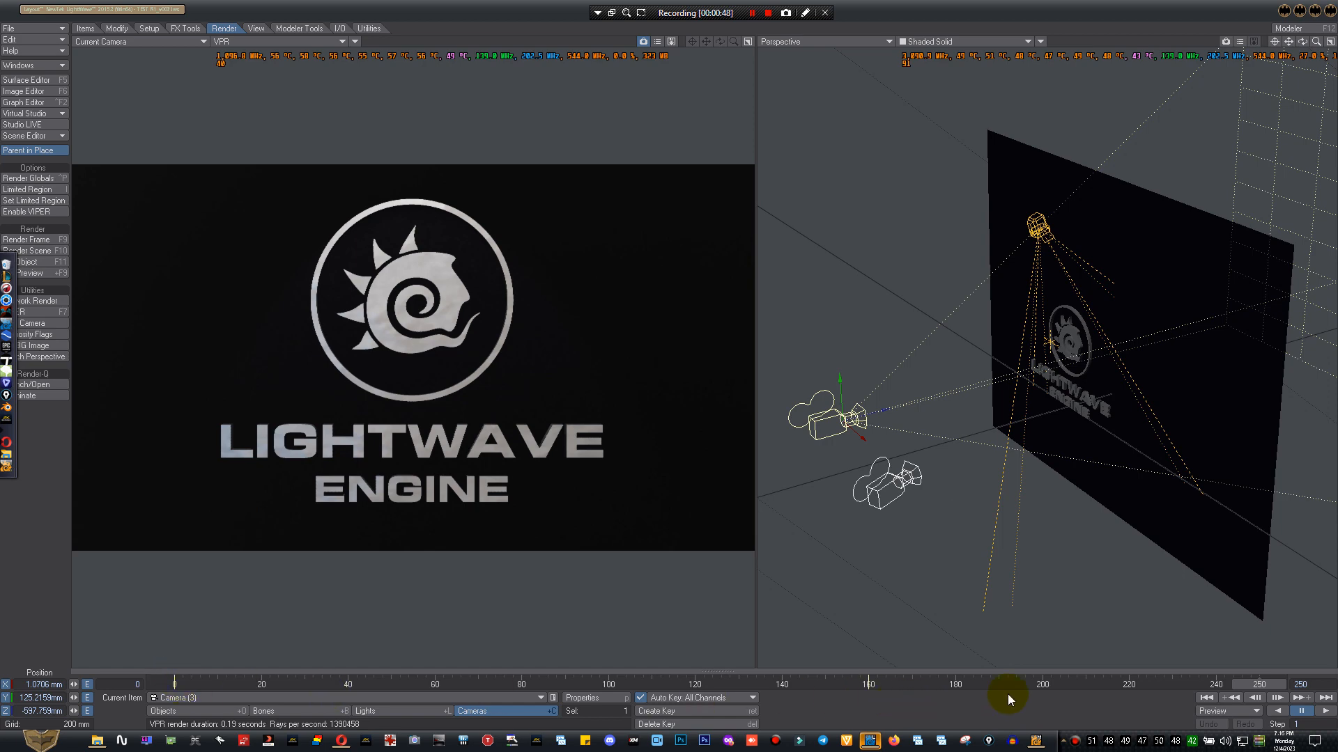
pyautogui.click(1208, 697)
pyautogui.click(1327, 712)
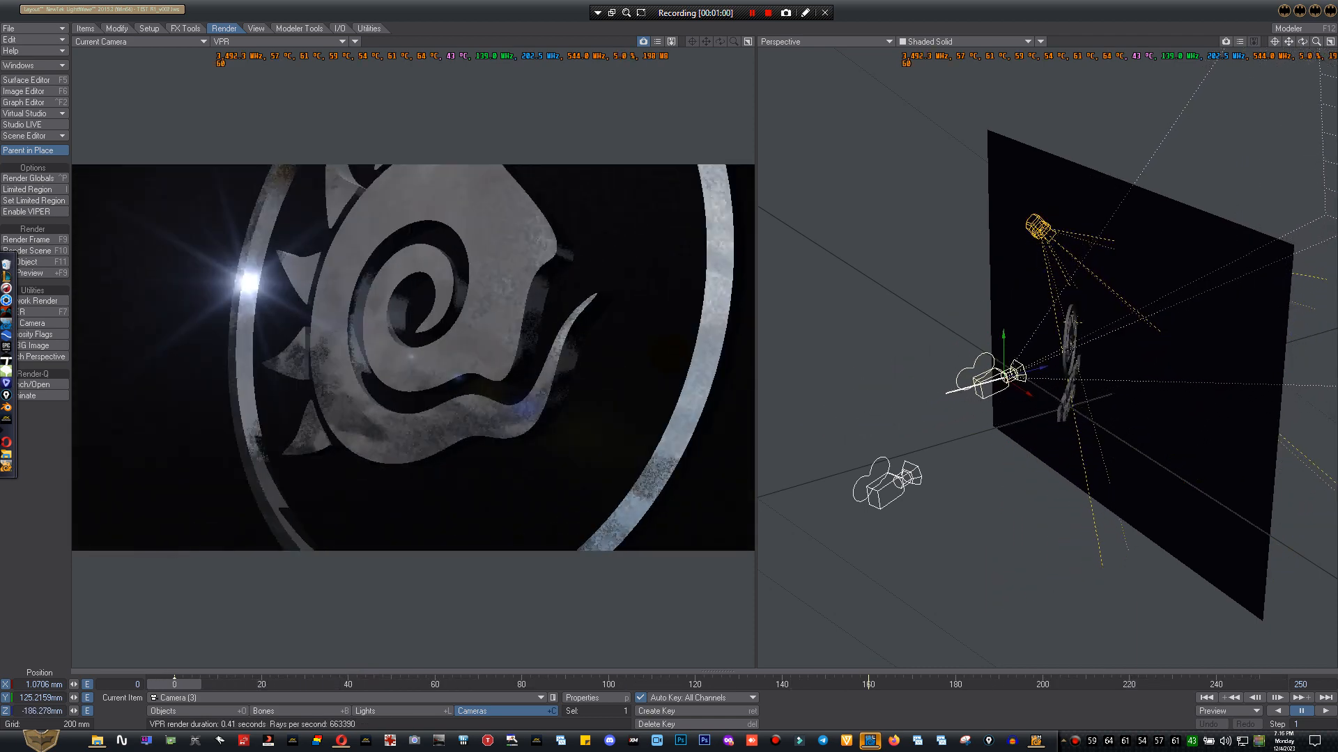
# - Inspect the camera and logo up close and scrub the opening of the animation to frame 26, returning to frame 0
pyautogui.moveTo(1317, 41); pyautogui.dragTo(1337, 42)
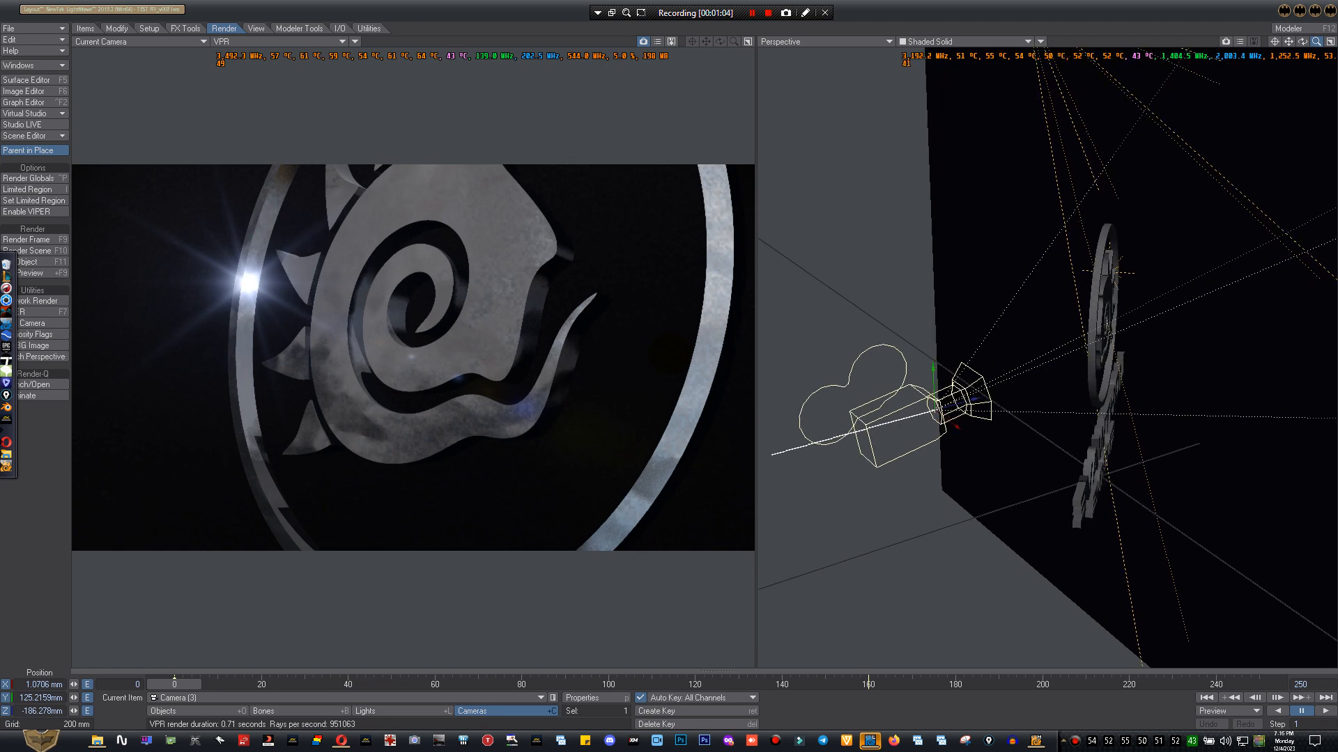
pyautogui.moveTo(1144, 219)
pyautogui.keyDown('alt'); pyautogui.mouseDown()
pyautogui.moveTo(1282, 224)
pyautogui.moveTo(1121, 224)
pyautogui.mouseUp(); pyautogui.keyUp('alt')
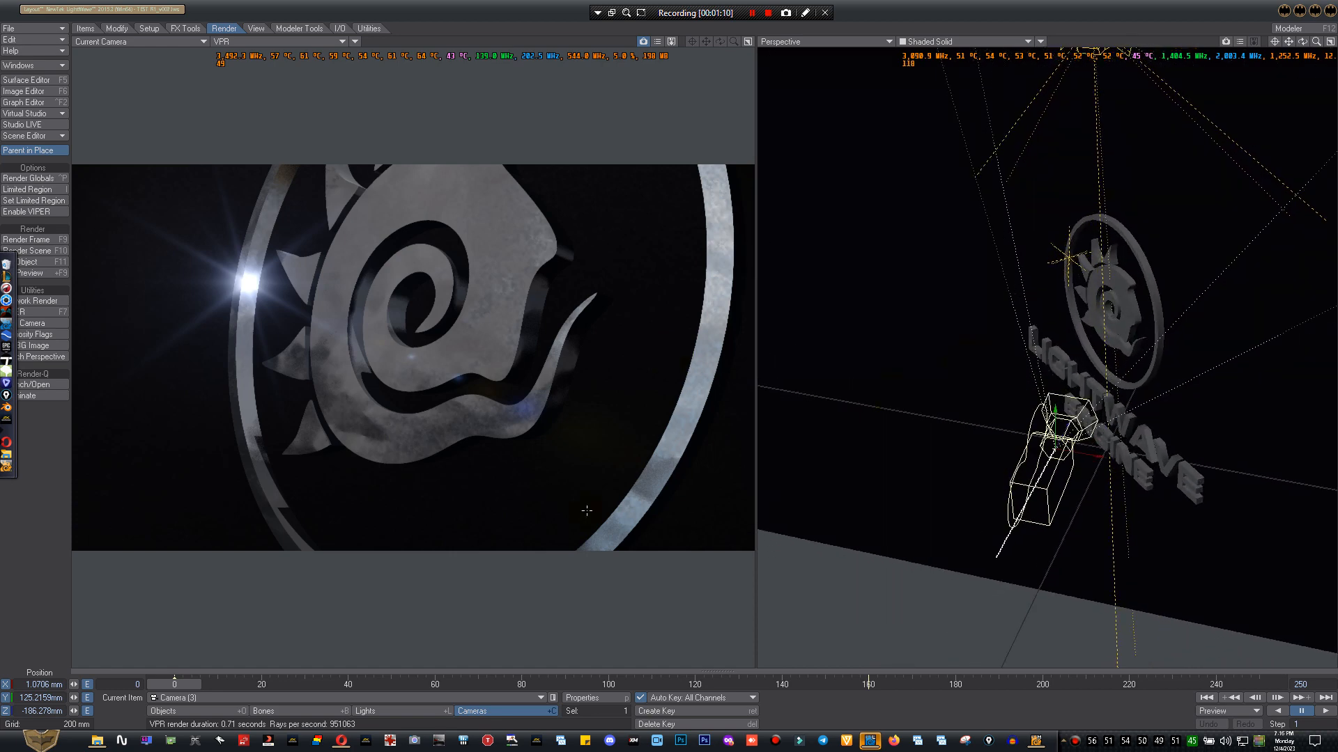
pyautogui.moveTo(188, 687); pyautogui.dragTo(235, 685)
pyautogui.moveTo(669, 353); pyautogui.dragTo(667, 356)
pyautogui.moveTo(235, 684); pyautogui.dragTo(286, 684)
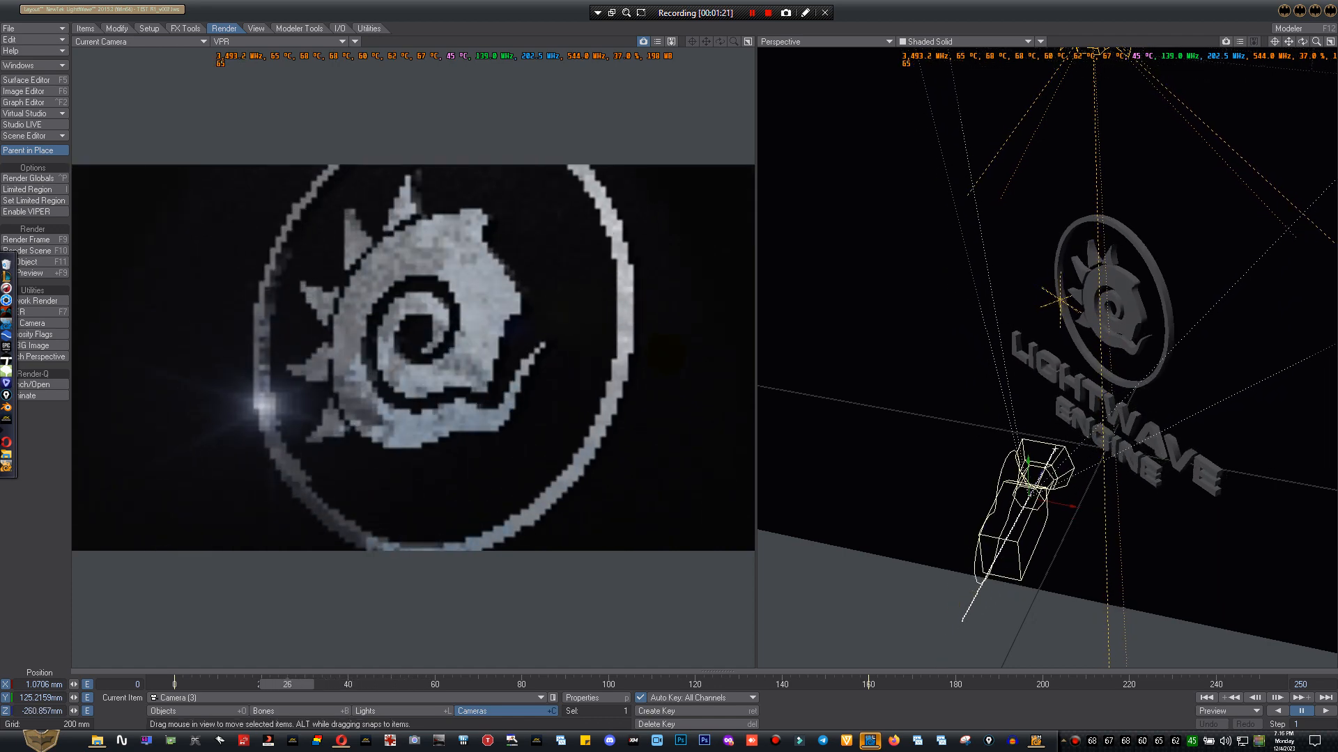
pyautogui.moveTo(287, 684); pyautogui.dragTo(174, 685)
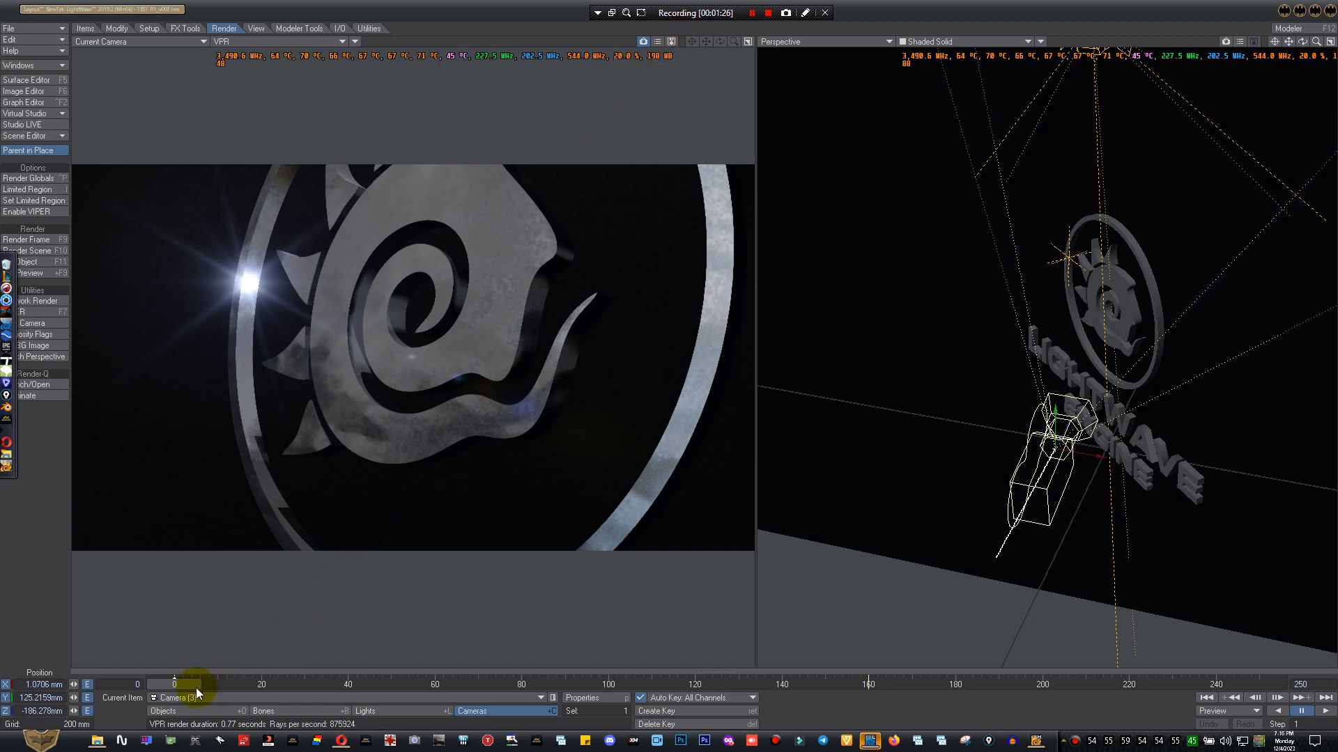
# - Advance through the camera move from frame 0 to frame 97 to examine how the logo is revealed
pyautogui.press('Right')
pyautogui.press('Right')
pyautogui.press('Right')
pyautogui.press('Right')
pyautogui.press('Right')
pyautogui.press('Right')
pyautogui.press('Right')
pyautogui.press('Right')
pyautogui.press('Right')
pyautogui.press('Right')
pyautogui.press('Right')
pyautogui.press('Right')
pyautogui.press('Right')
pyautogui.press('Right')
pyautogui.press('Right')
pyautogui.press('Right')
pyautogui.press('Right')
pyautogui.press('Right')
pyautogui.press('Right')
pyautogui.press('Right')
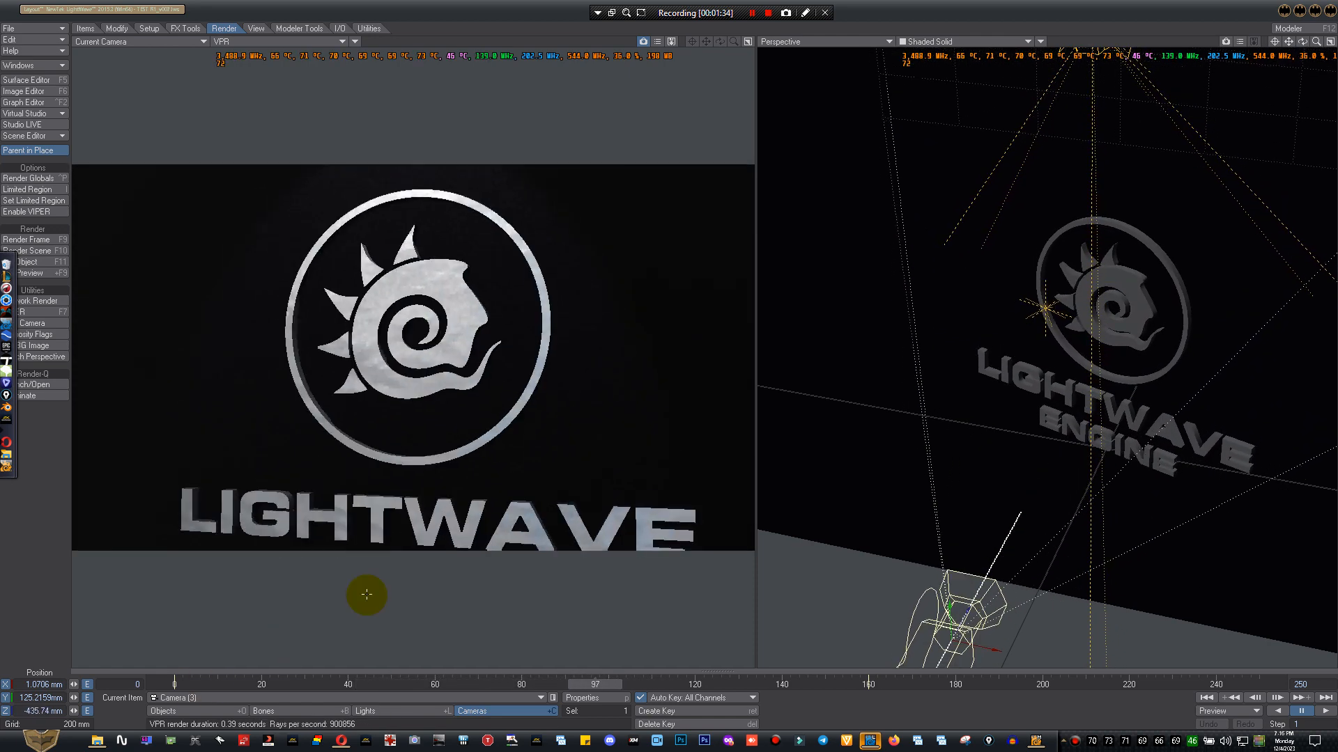
# - Examine the camera path and spotlight from the side, scrub the animation to frame 250, and return to frame 0
pyautogui.keyDown('alt'); pyautogui.moveTo(1246, 333); pyautogui.dragTo(1126, 334); pyautogui.keyUp('alt')
pyautogui.moveTo(1315, 42); pyautogui.dragTo(1316, 43)
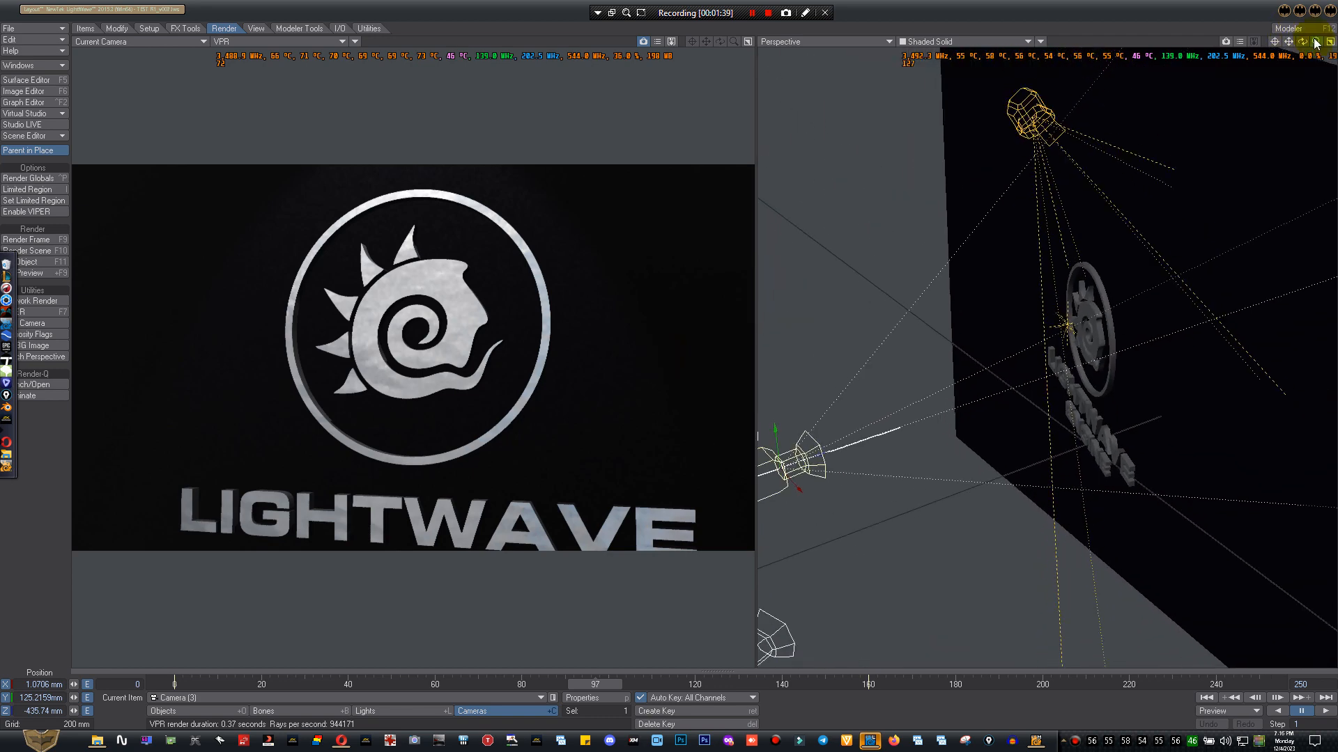
pyautogui.moveTo(667, 354); pyautogui.dragTo(663, 327)
pyautogui.moveTo(174, 685); pyautogui.dragTo(934, 685)
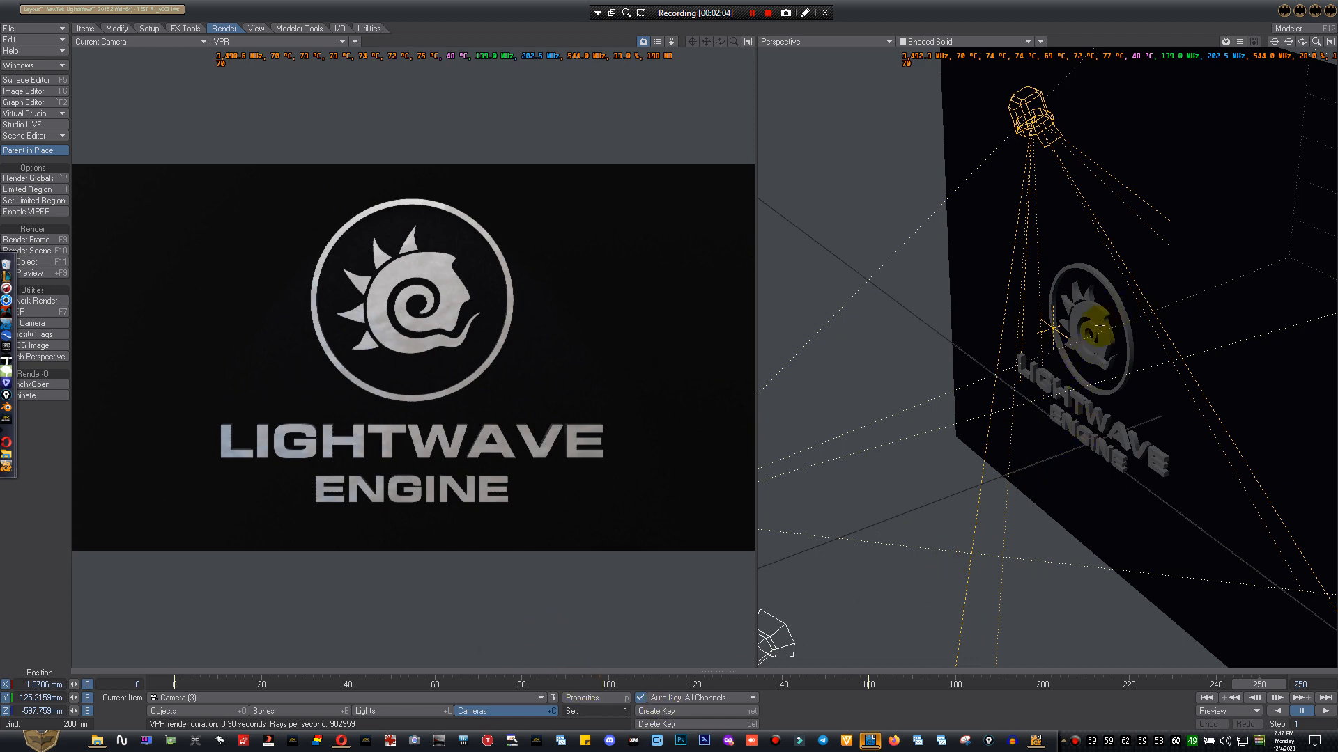
pyautogui.keyDown('alt'); pyautogui.moveTo(968, 350); pyautogui.dragTo(1024, 352); pyautogui.keyUp('alt')
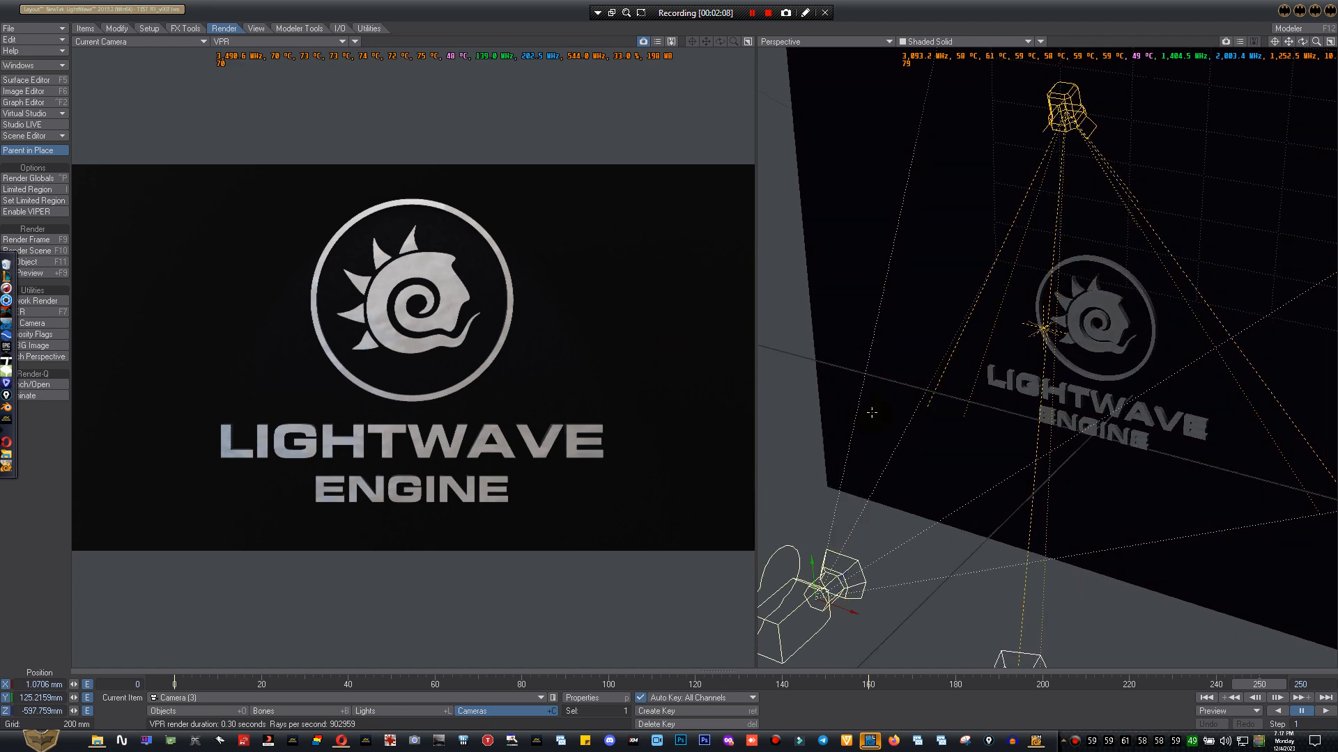
pyautogui.click(1204, 698)
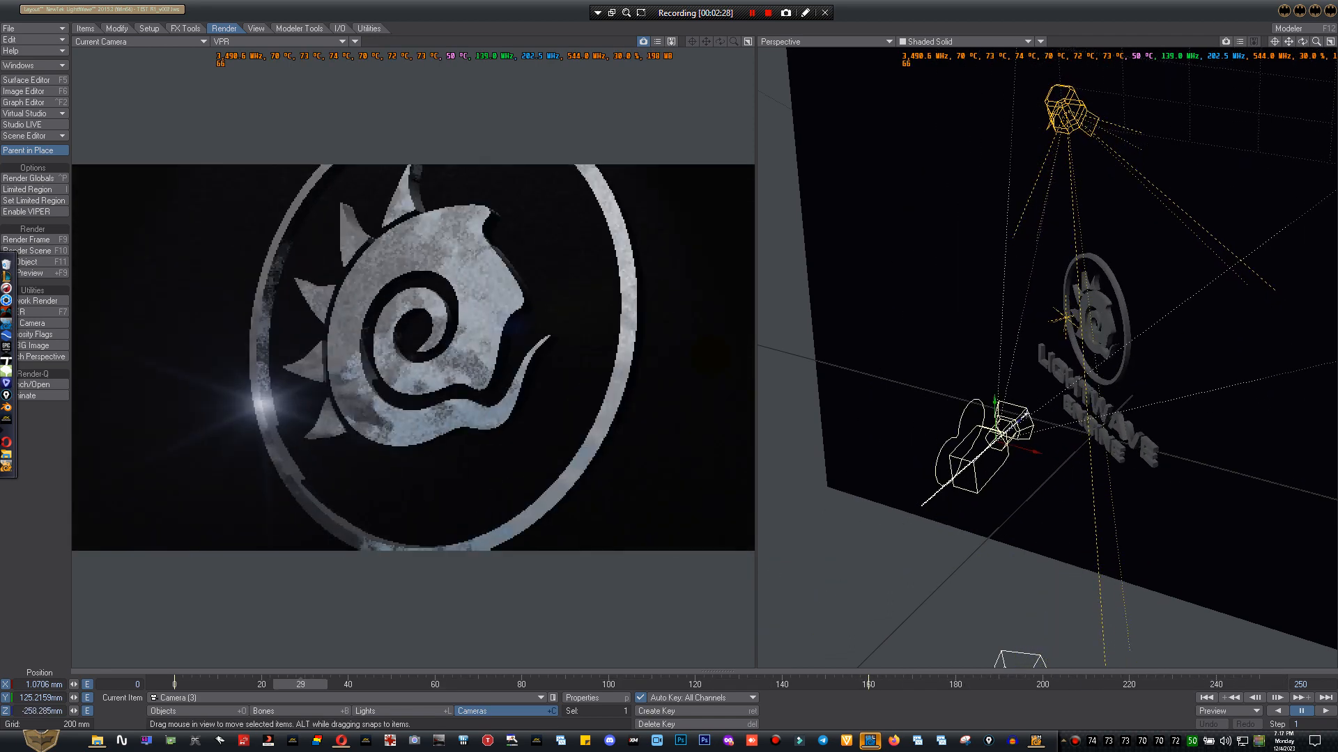
pyautogui.hotkey('shift', 'Left')
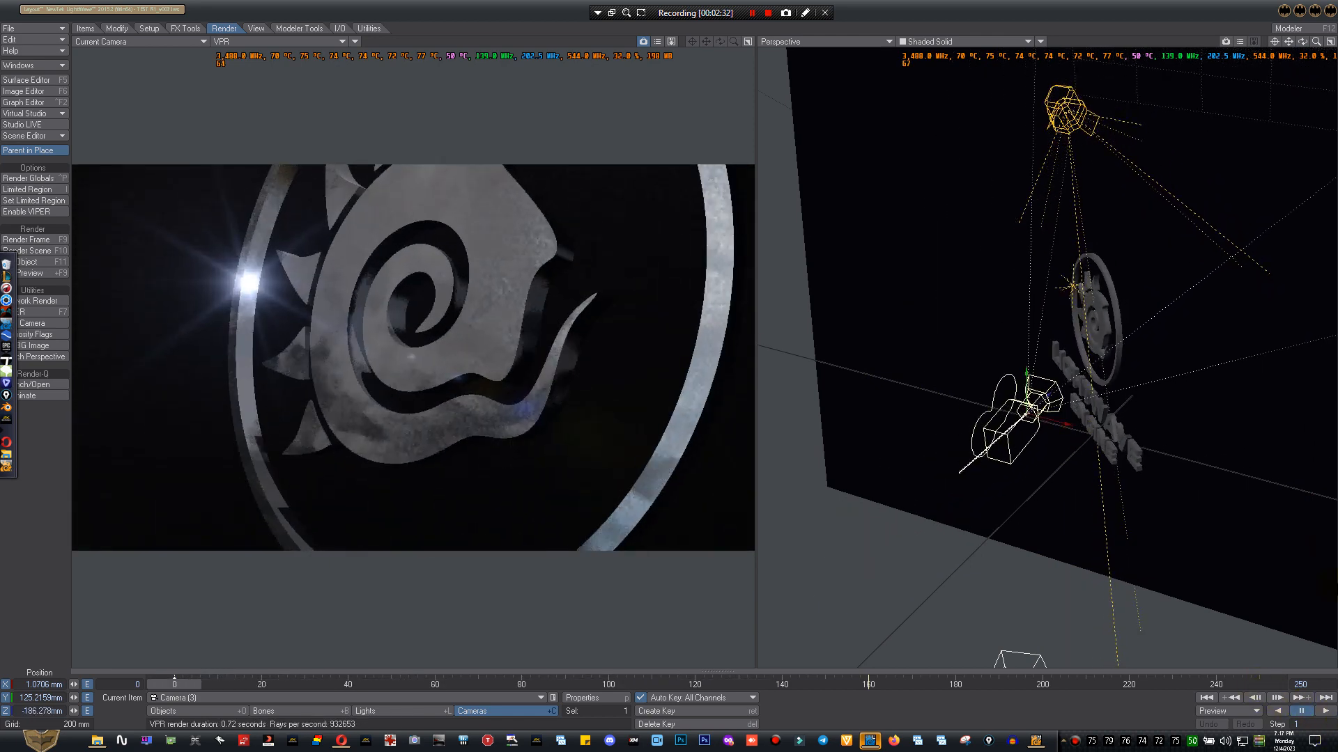
# - Open the camera's properties and review its resolution, sampling and lens settings, plus the global illumination settings
pyautogui.click(589, 699)
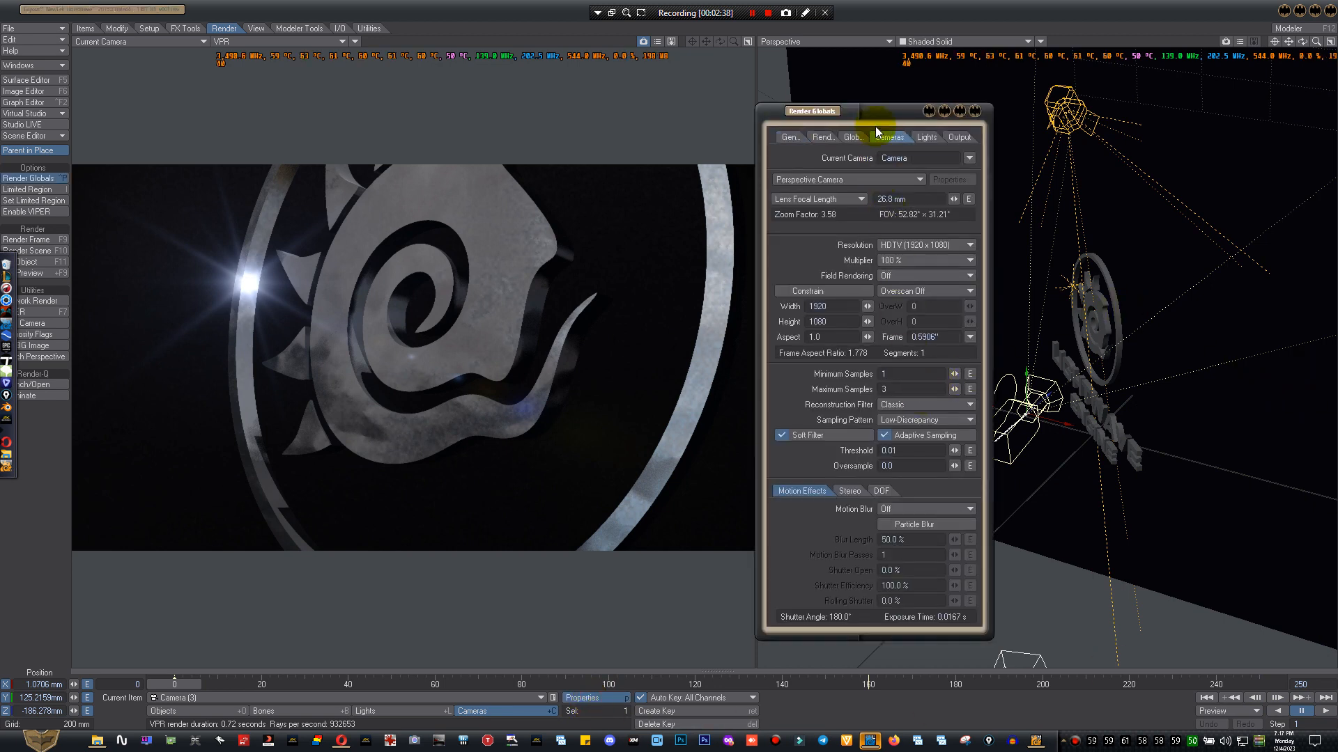
pyautogui.moveTo(875, 117); pyautogui.dragTo(905, 106)
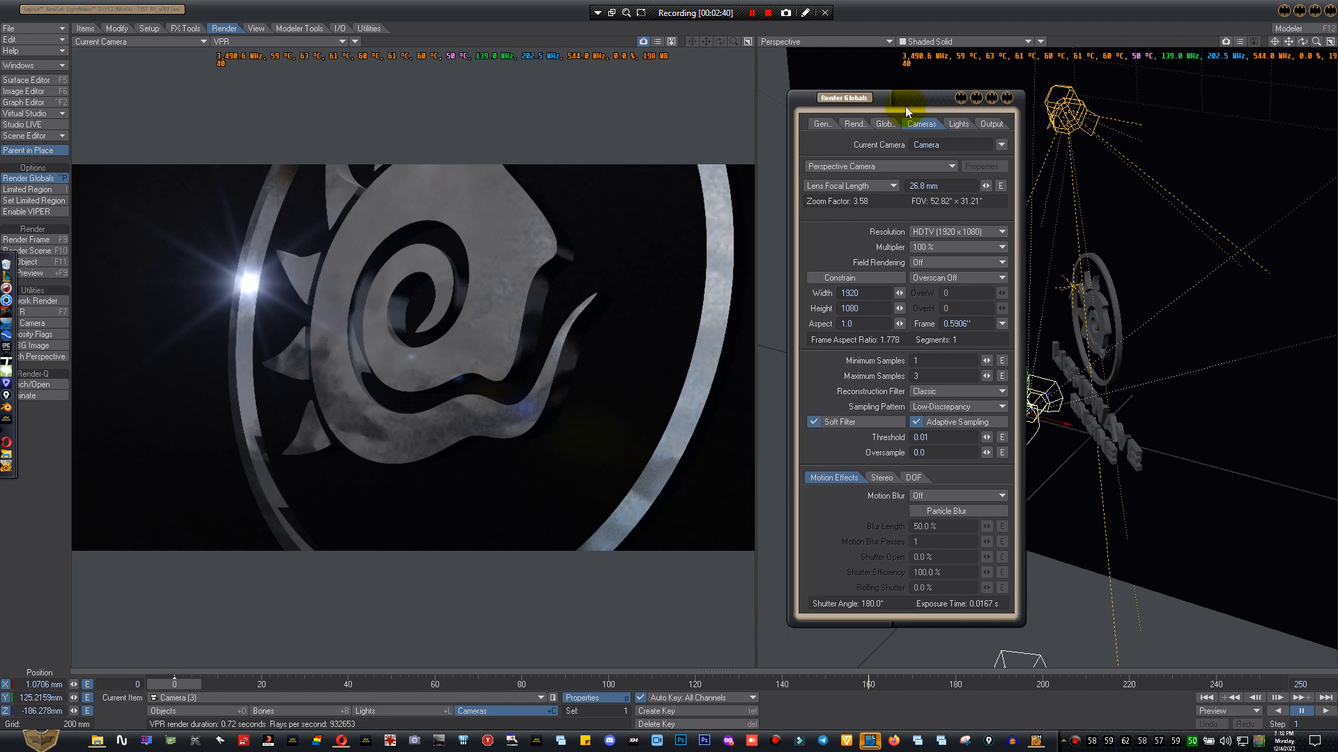
pyautogui.click(929, 360)
pyautogui.moveTo(915, 103); pyautogui.dragTo(903, 90)
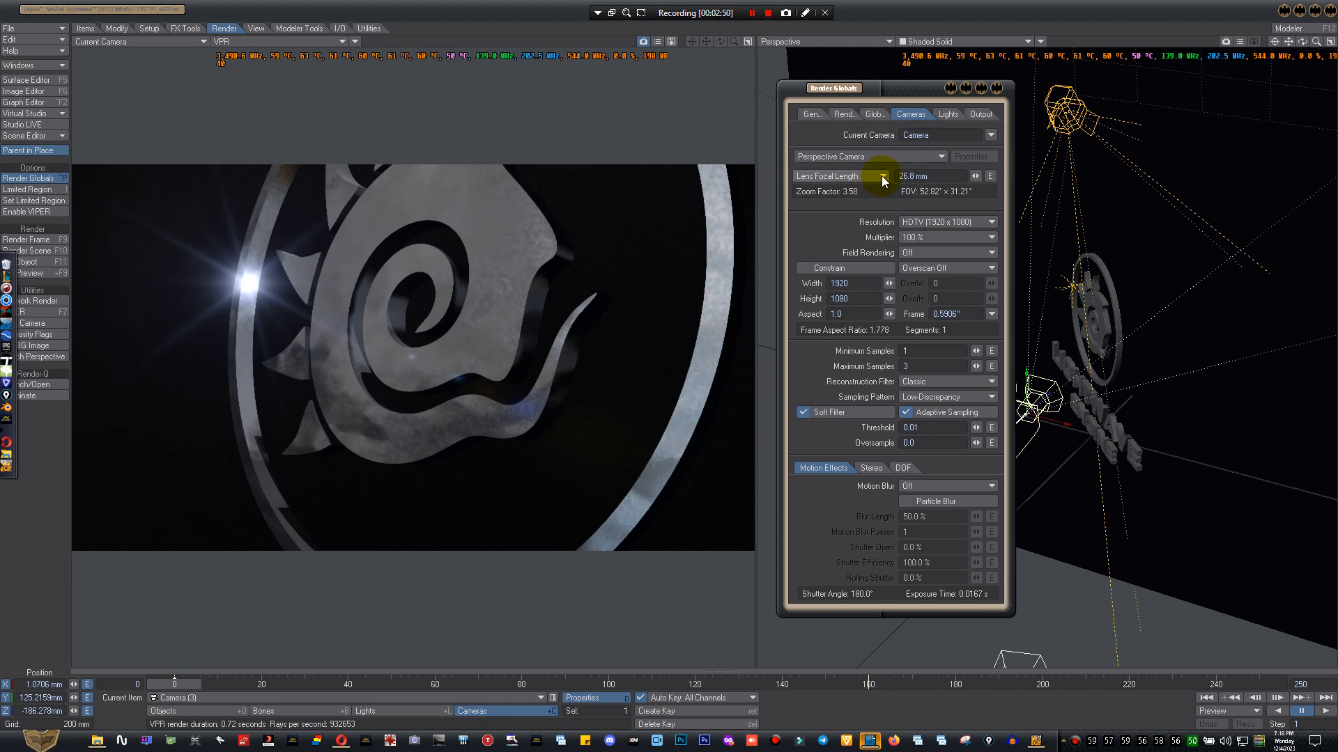
pyautogui.click(877, 115)
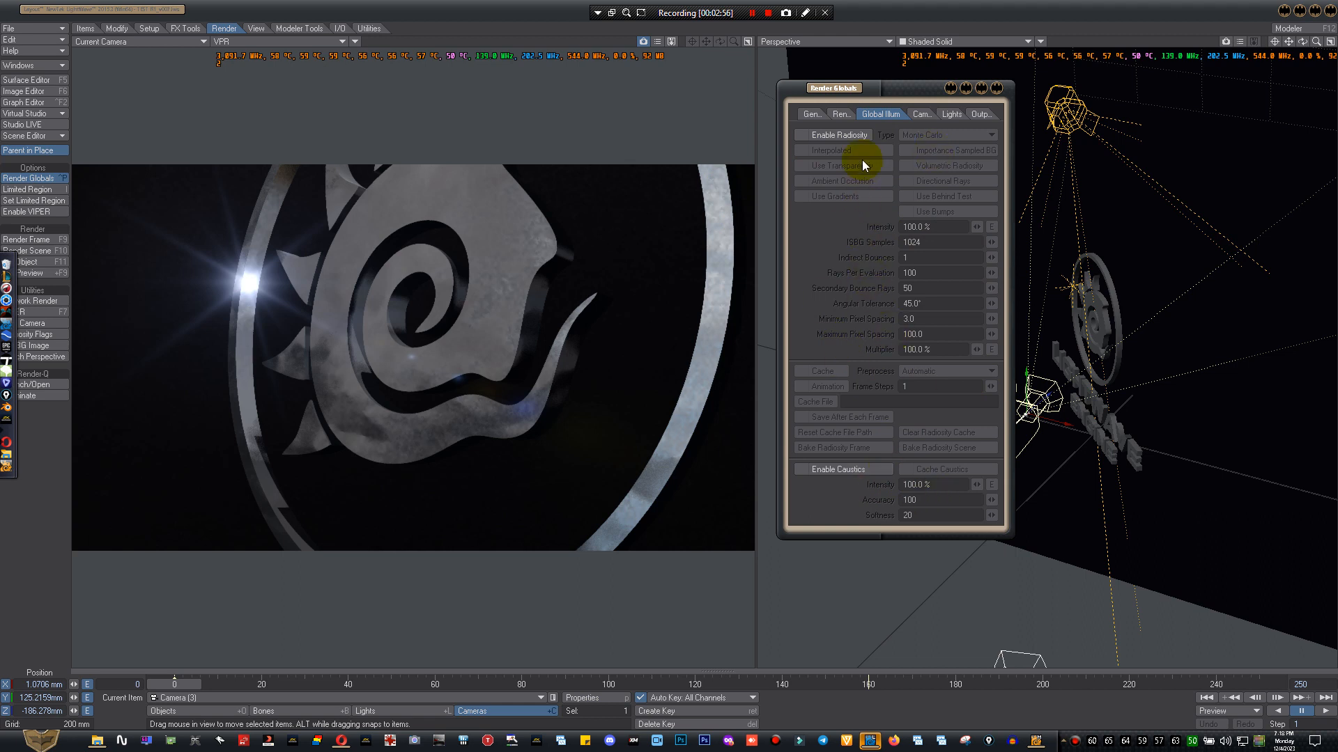
# - Turn Lens Flares off and back on in the render settings to compare the preview
pyautogui.click(841, 115)
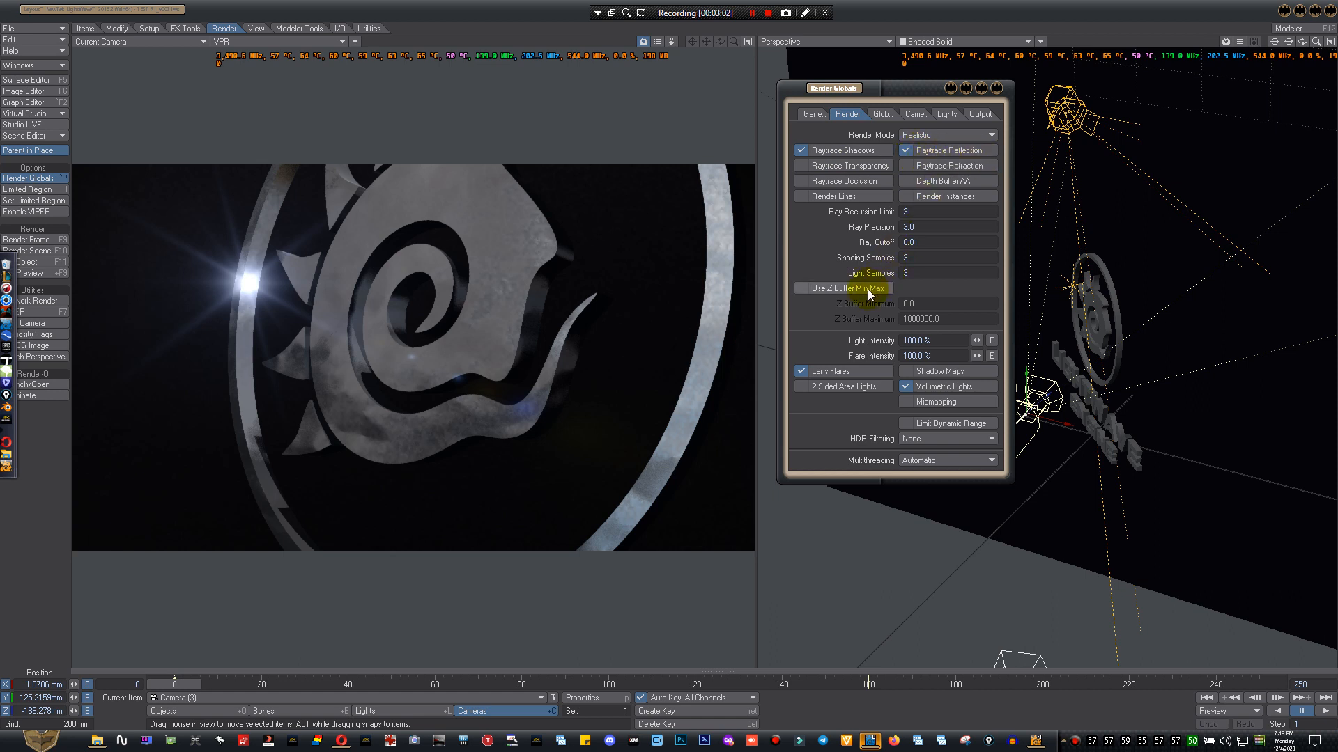
pyautogui.click(843, 373)
pyautogui.click(843, 372)
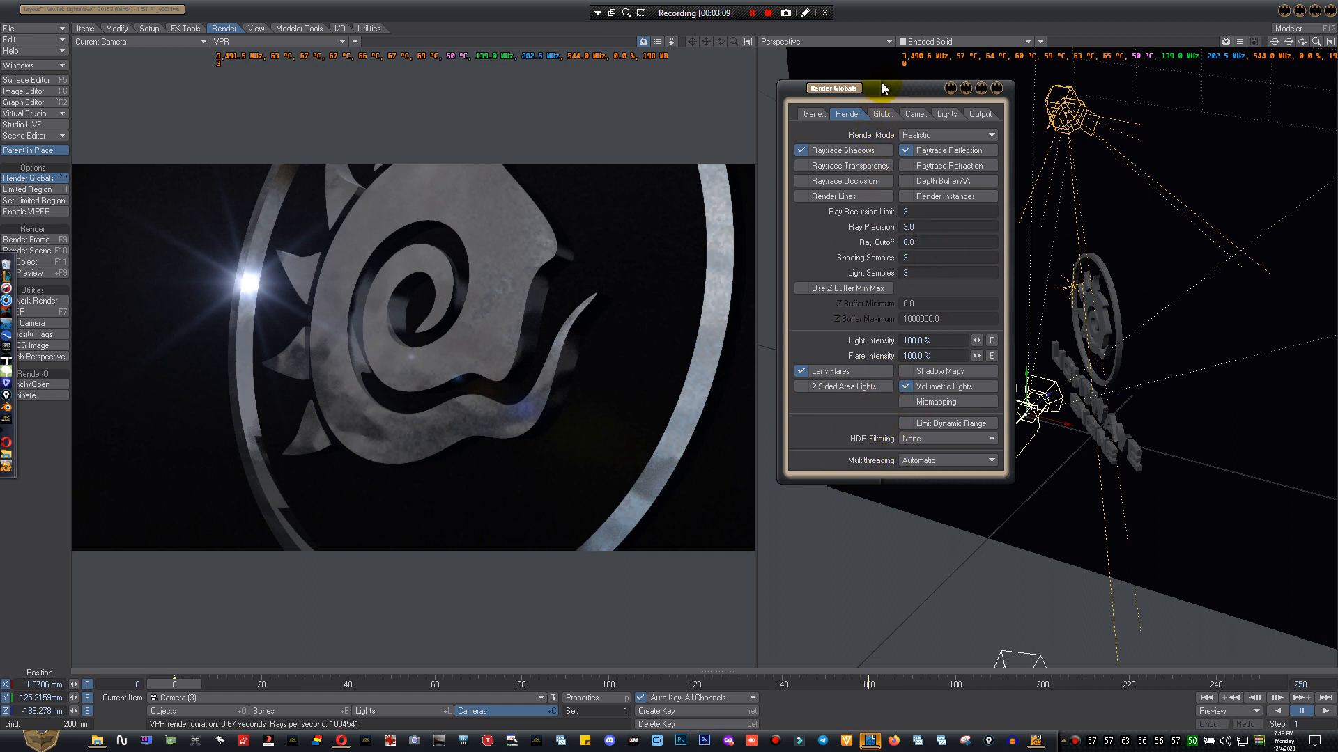
pyautogui.moveTo(882, 84); pyautogui.dragTo(872, 97)
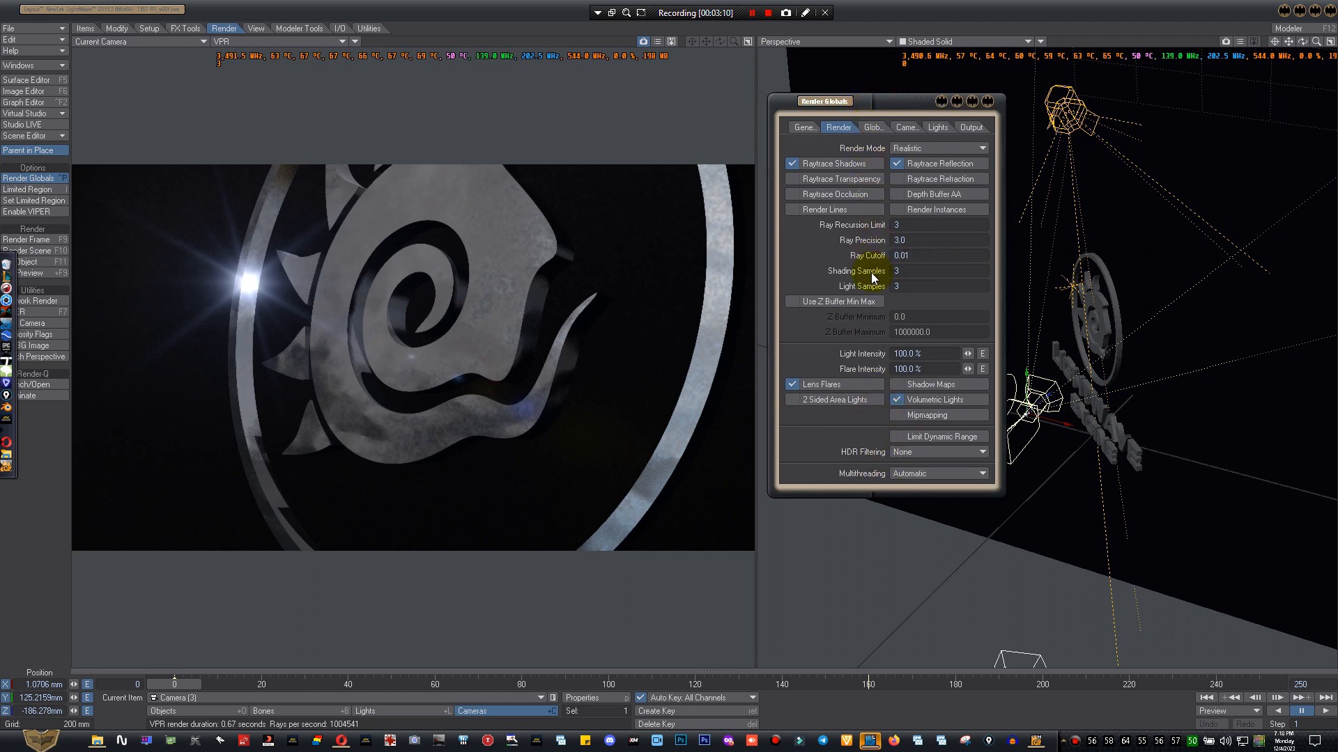
# - Toggle Volumetric Lights off and on repeatedly in the render settings to compare the preview, leaving it enabled
pyautogui.click(932, 403)
pyautogui.click(932, 402)
pyautogui.click(932, 403)
pyautogui.click(932, 402)
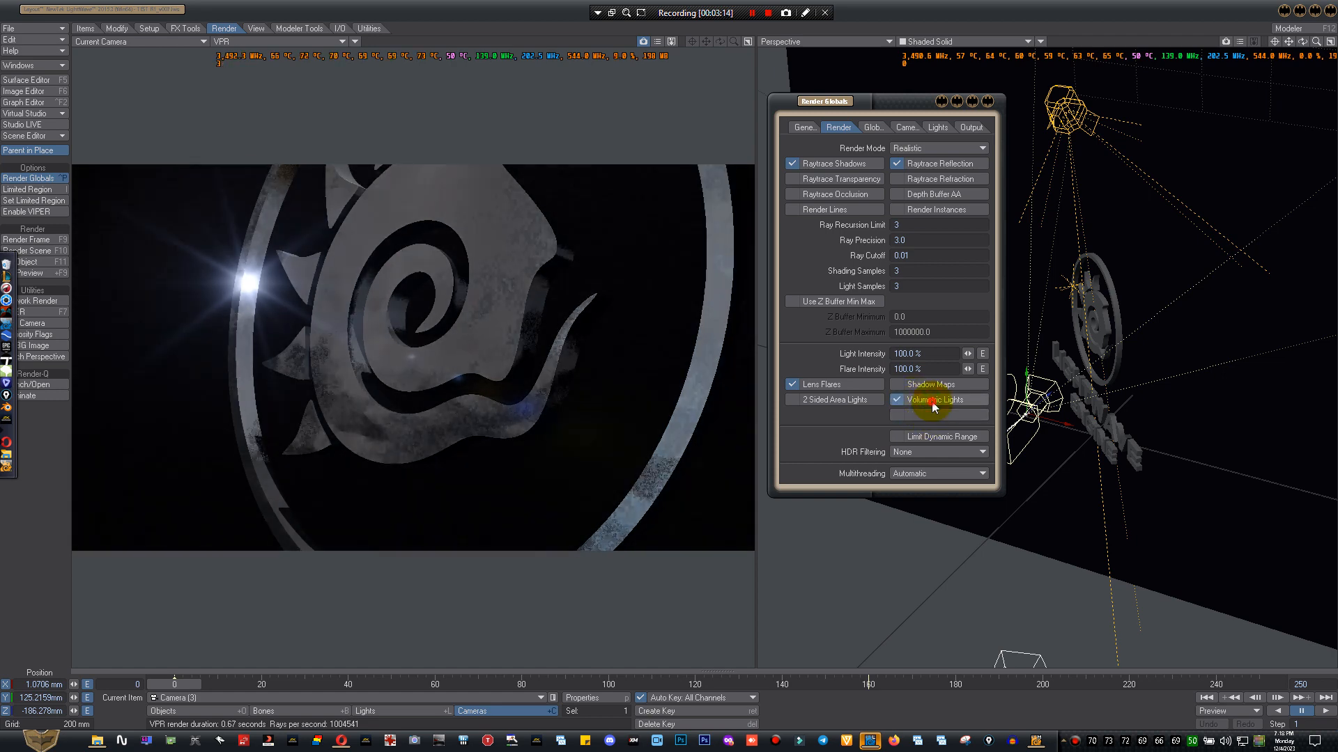
pyautogui.click(934, 404)
pyautogui.click(934, 402)
pyautogui.click(919, 403)
pyautogui.click(919, 403)
pyautogui.click(919, 403)
pyautogui.click(919, 403)
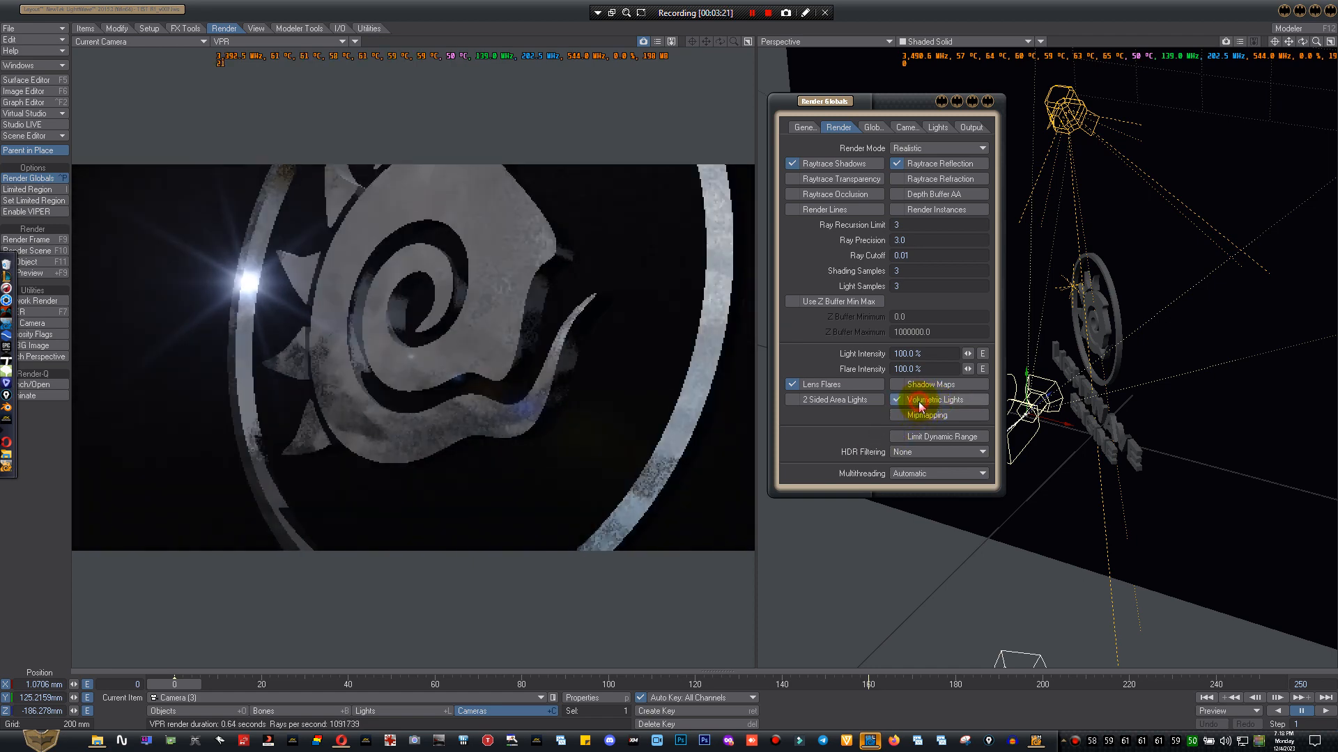
# - Review the general render settings, the ray recursion limit, and the shading and light sample values
pyautogui.click(806, 127)
pyautogui.click(840, 127)
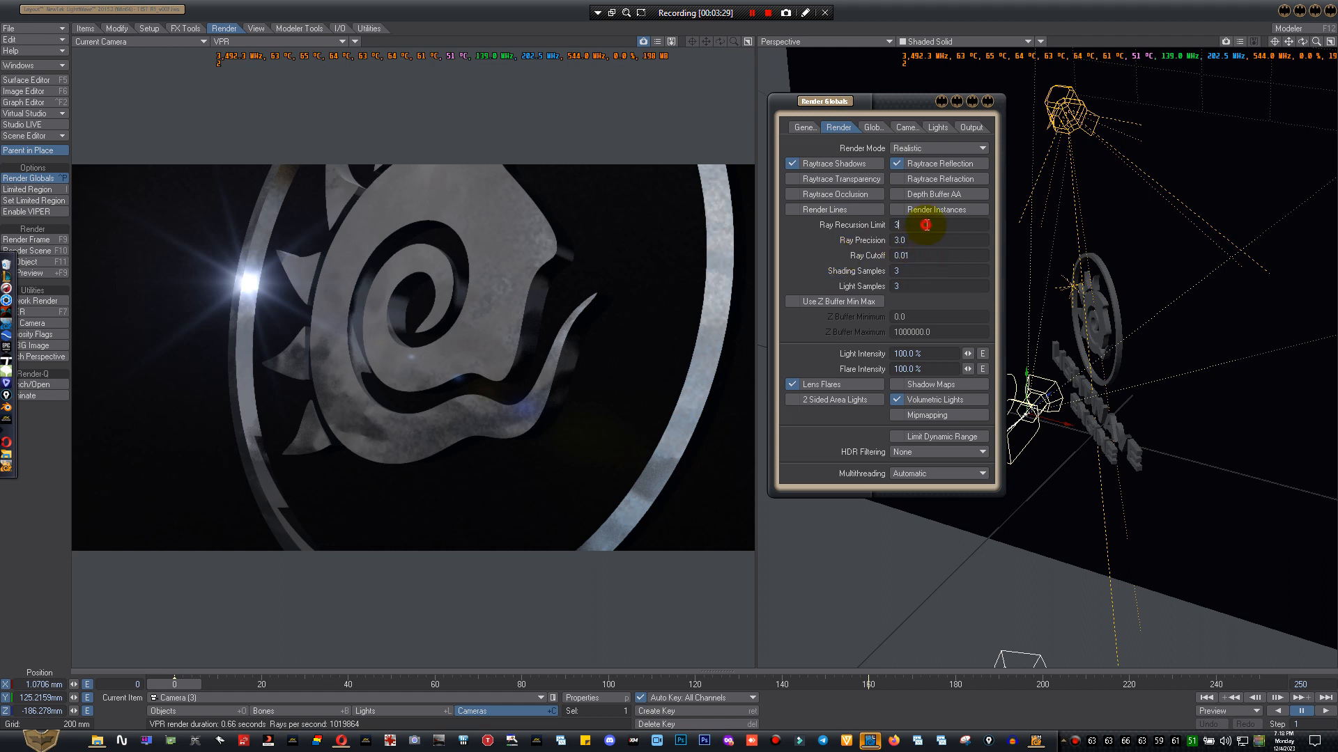
pyautogui.click(914, 269)
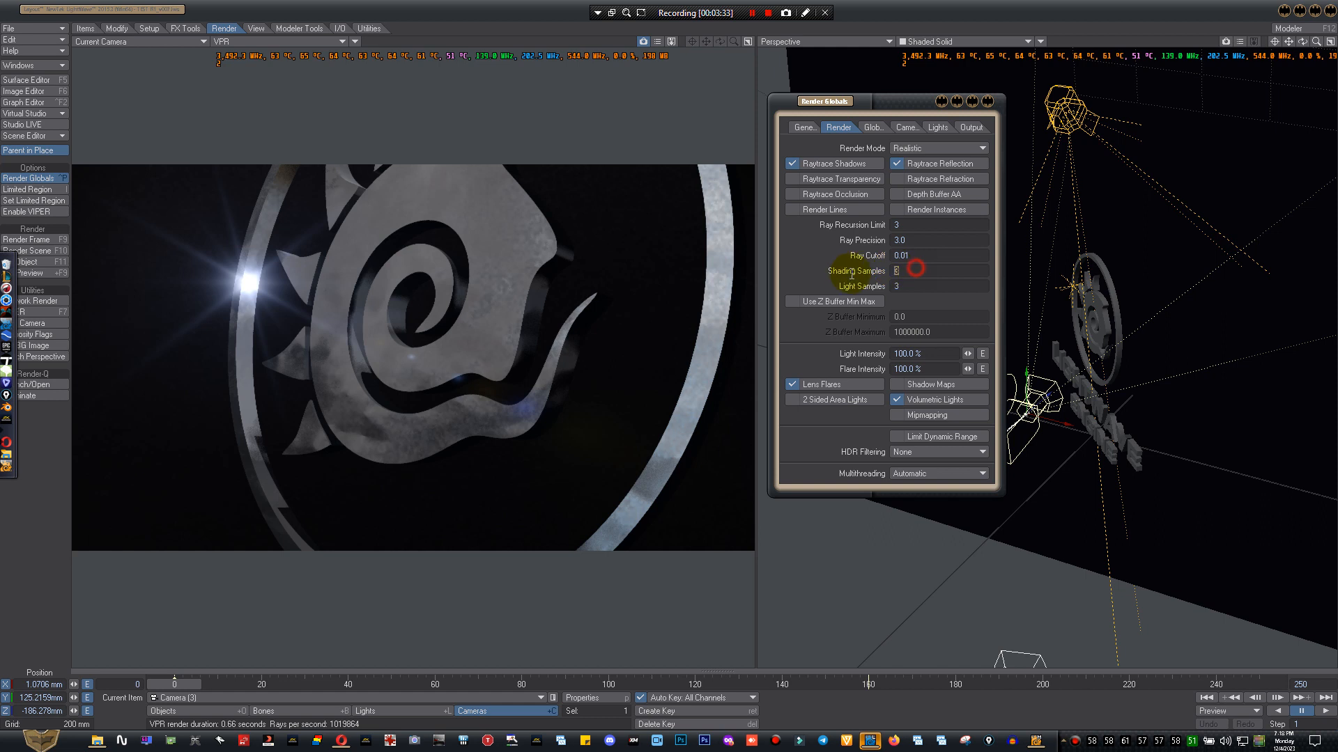
pyautogui.click(902, 285)
# - Review the global illumination and camera settings, and open the scene's light settings
pyautogui.click(873, 125)
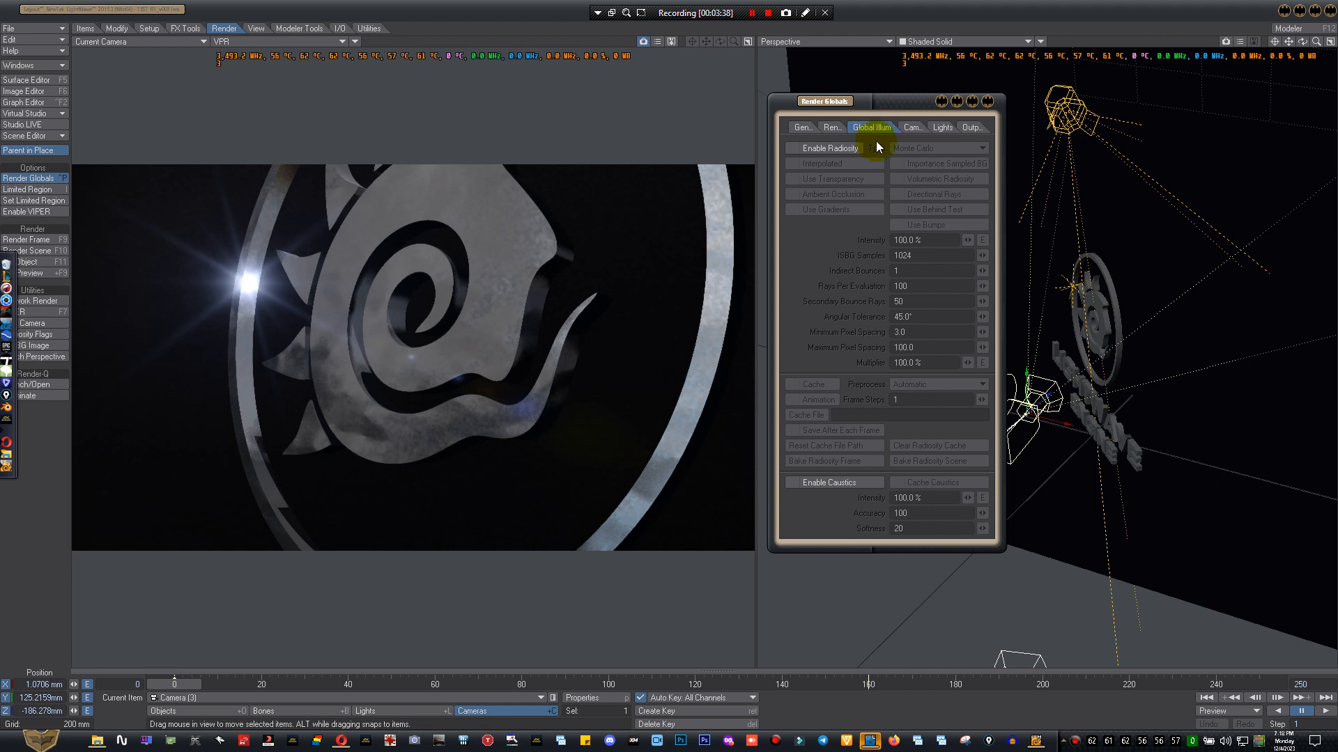
pyautogui.click(908, 128)
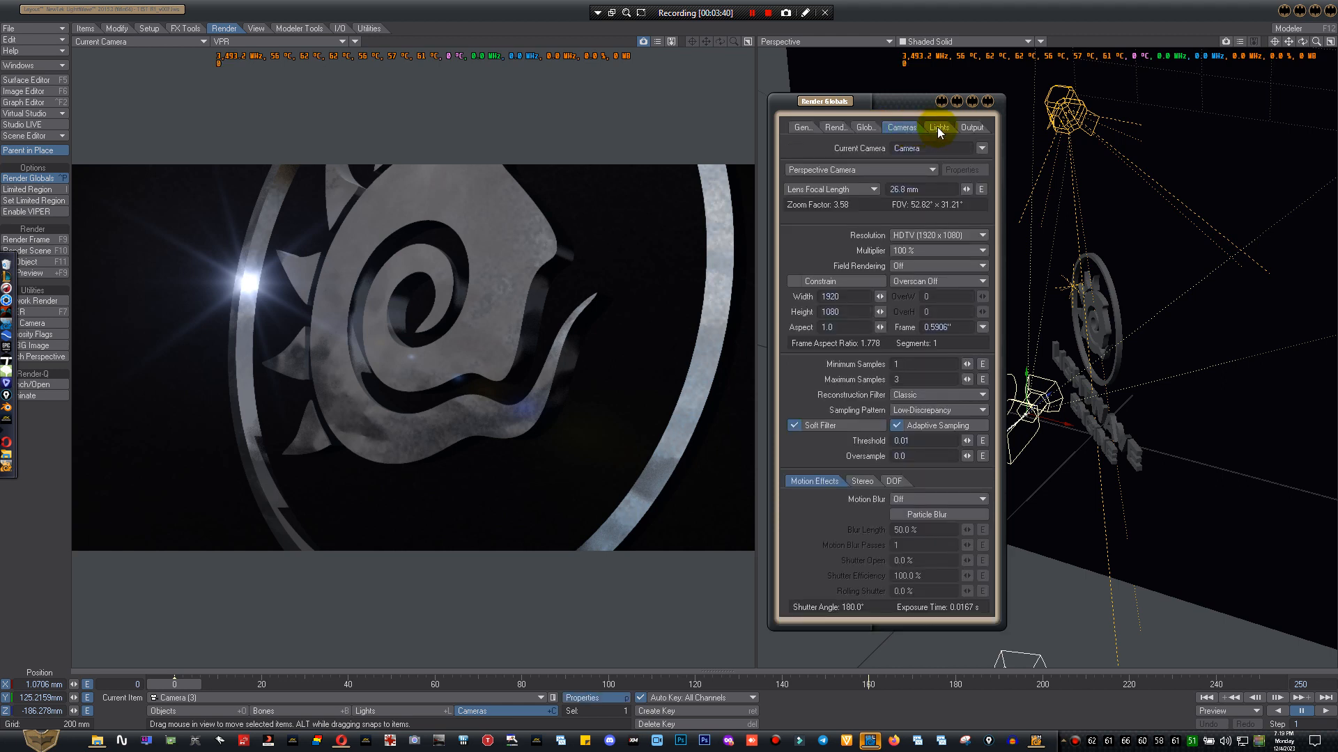
pyautogui.click(937, 128)
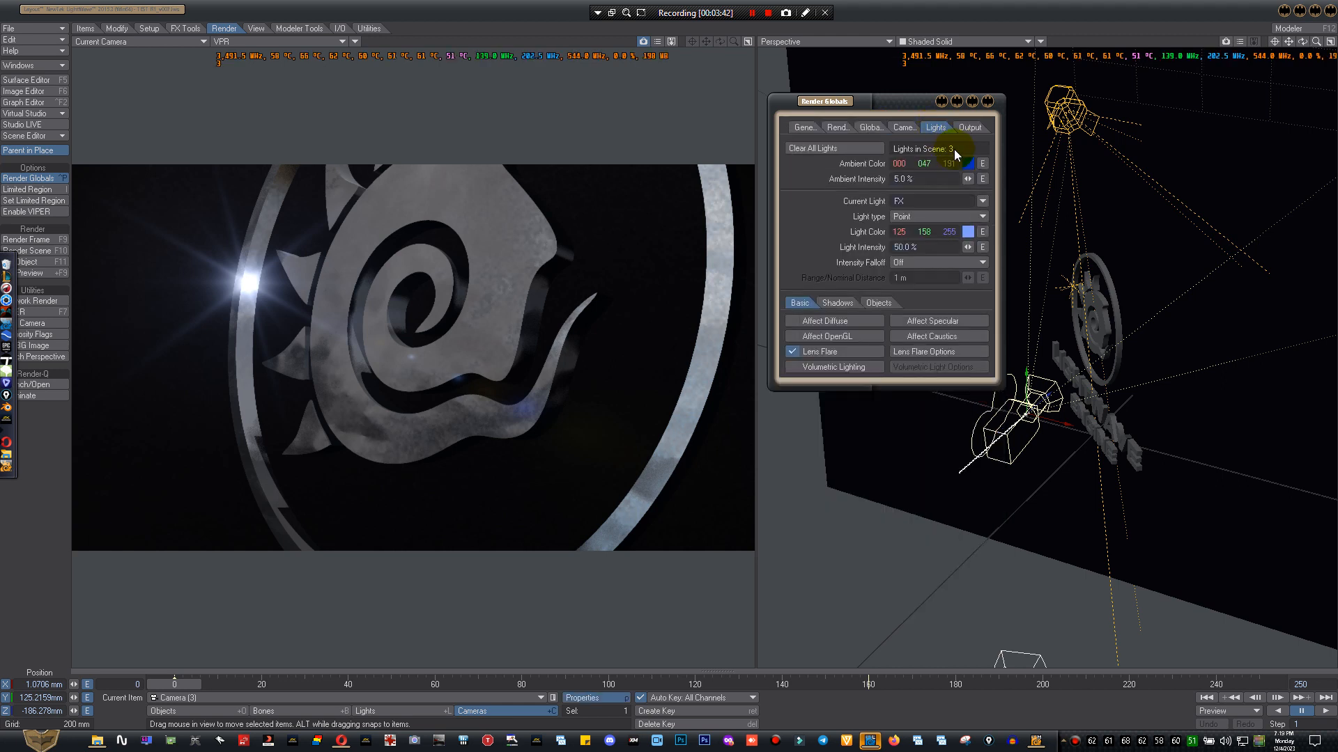
# - Select the FX light and the SP spotlight, and review the spotlight's cone angle, soft edge, shadow and nominal distance settings
pyautogui.click(422, 711)
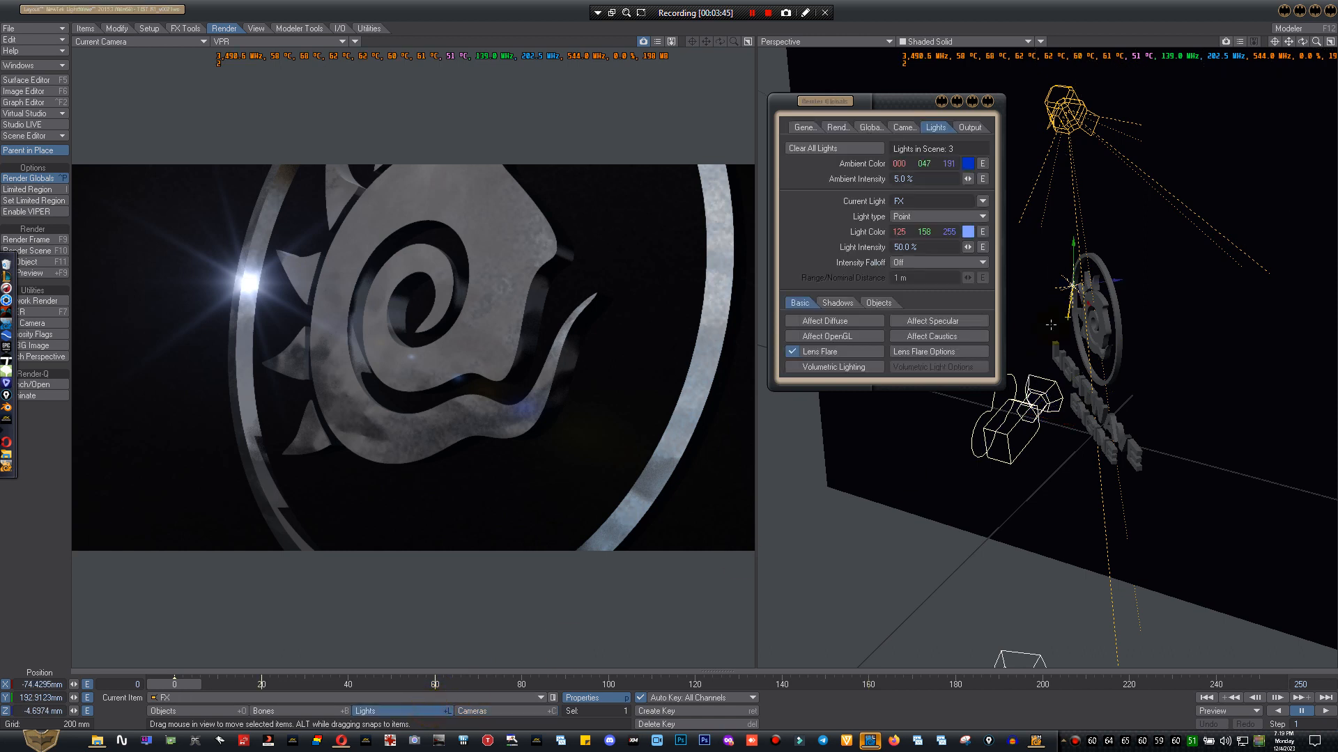
pyautogui.click(668, 352)
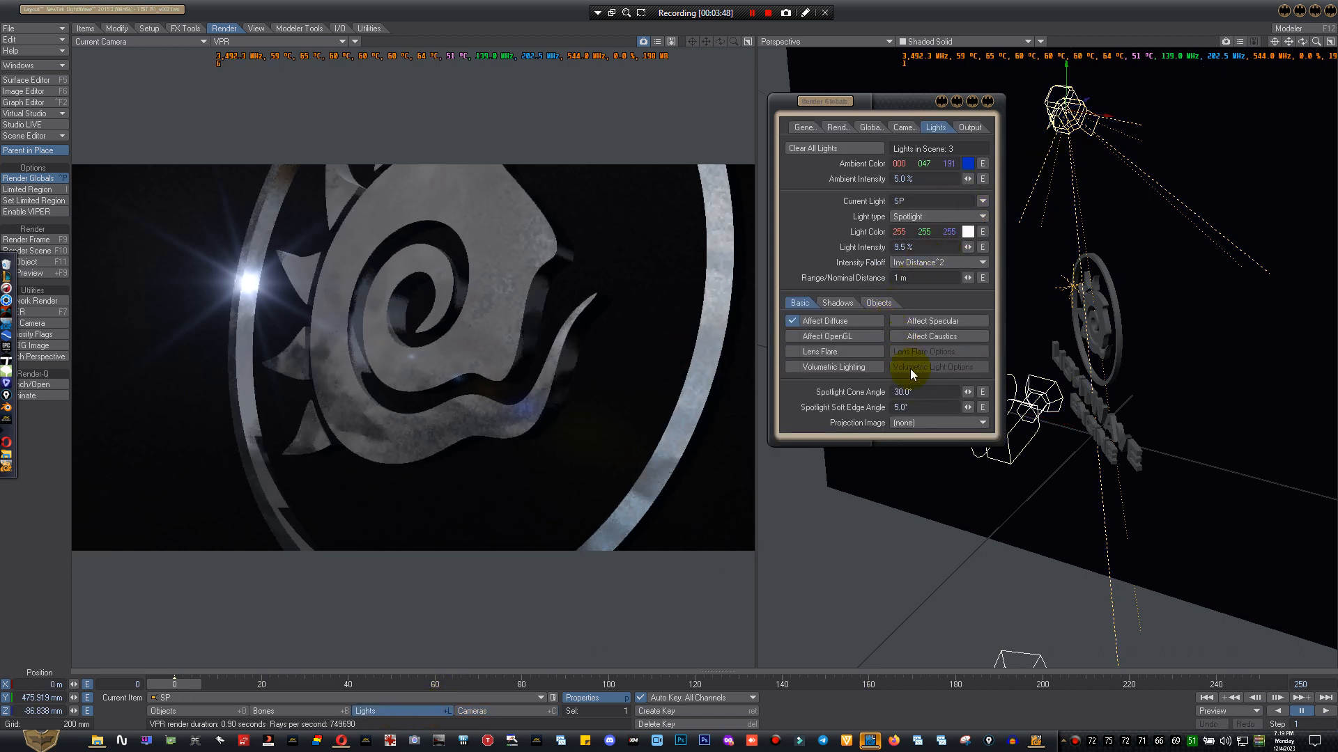
pyautogui.click(932, 392)
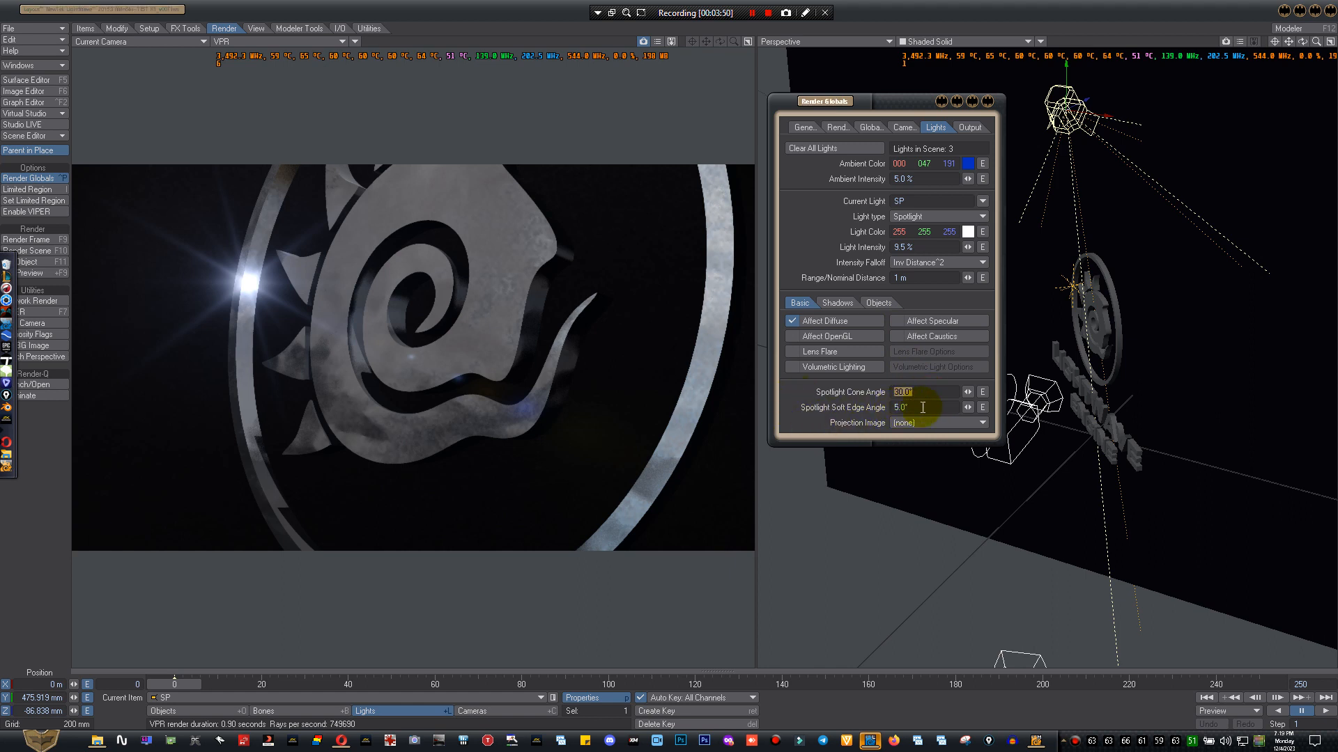
pyautogui.click(929, 410)
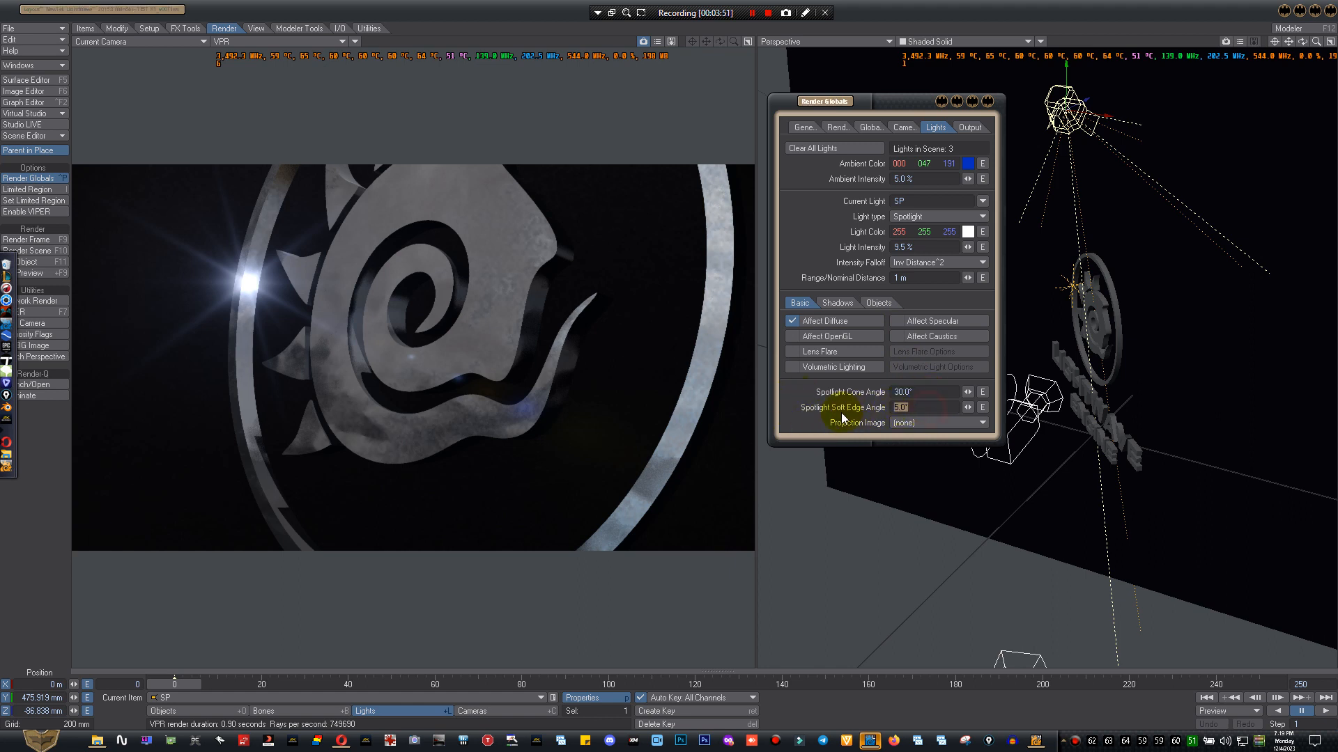
pyautogui.click(837, 303)
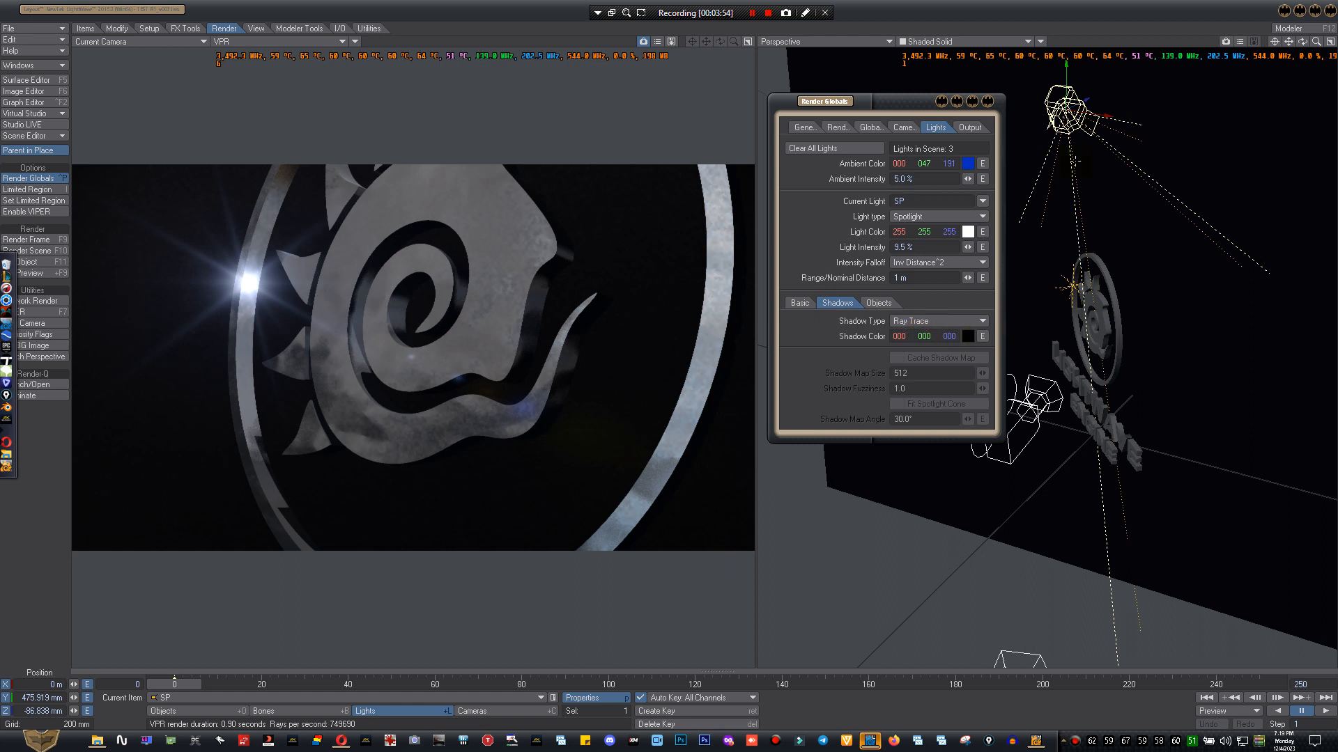
pyautogui.click(801, 303)
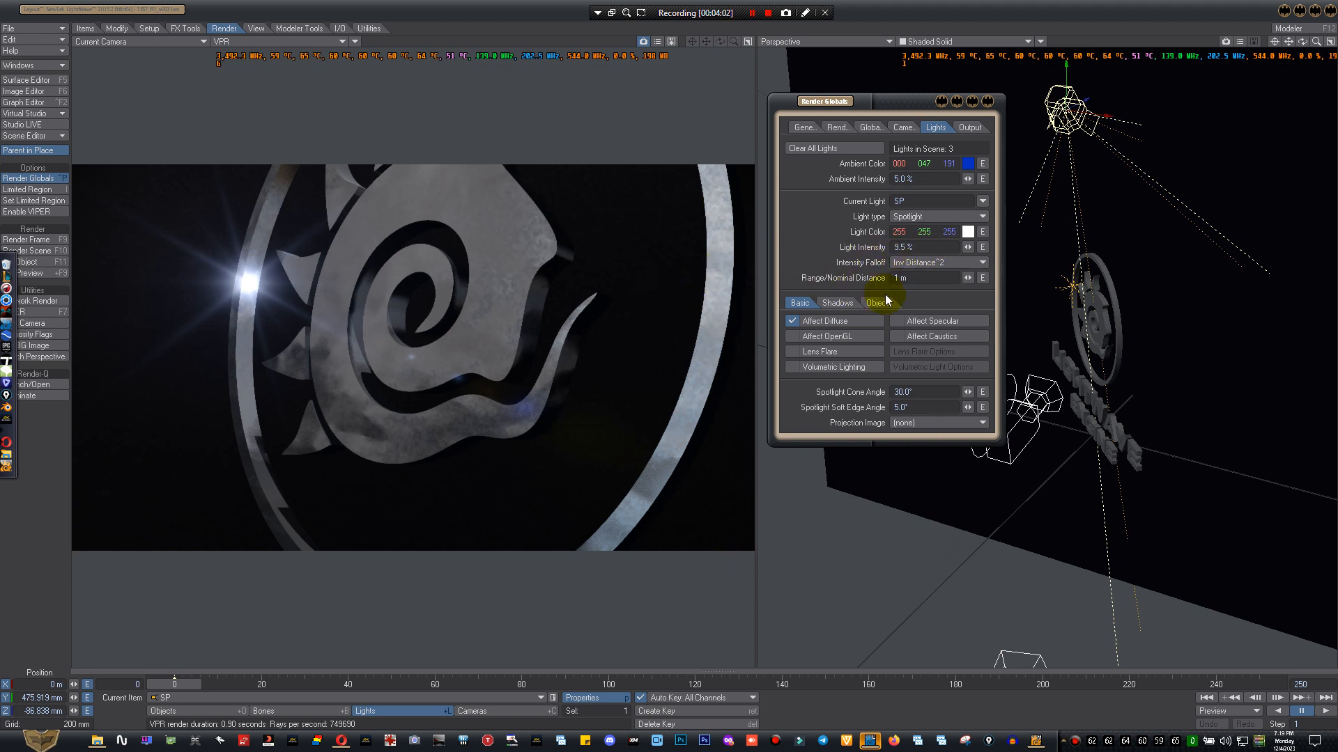
pyautogui.click(923, 277)
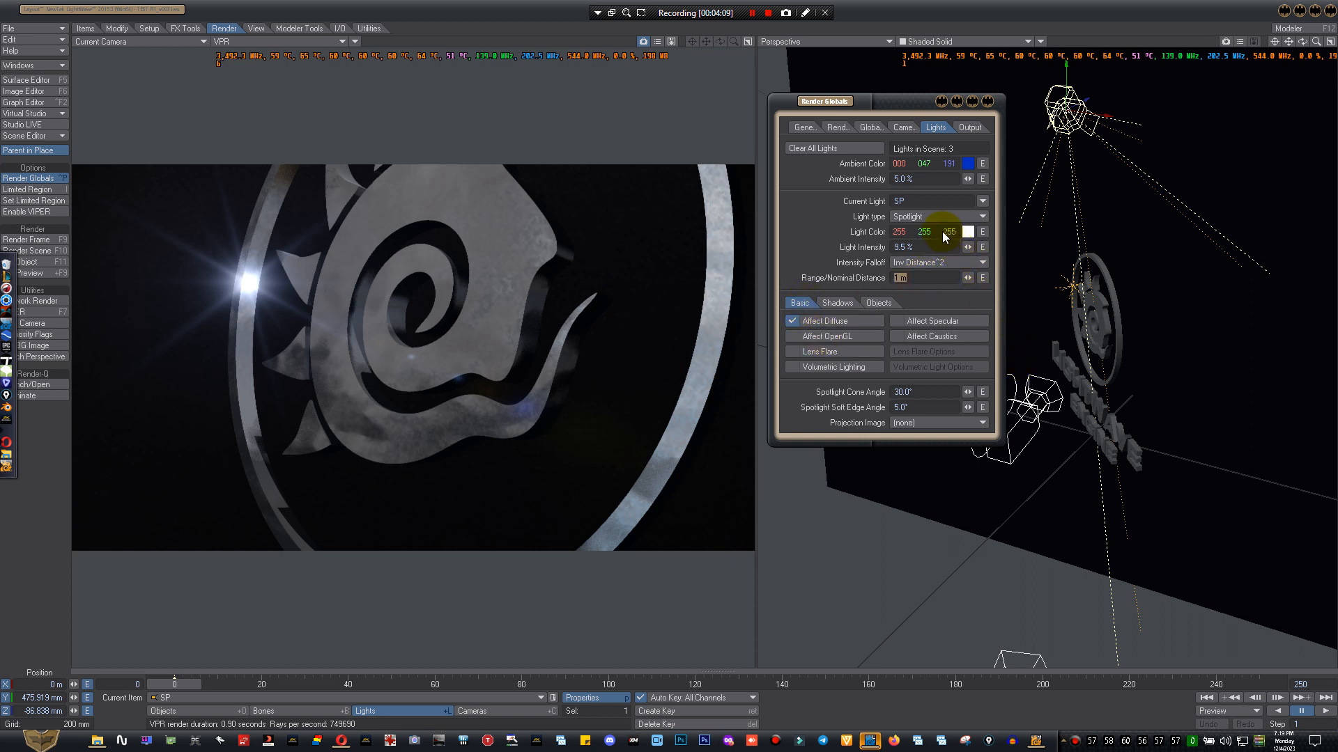
# - Check the ambient intensity, and reopen the light properties with the FX light selected
pyautogui.click(944, 180)
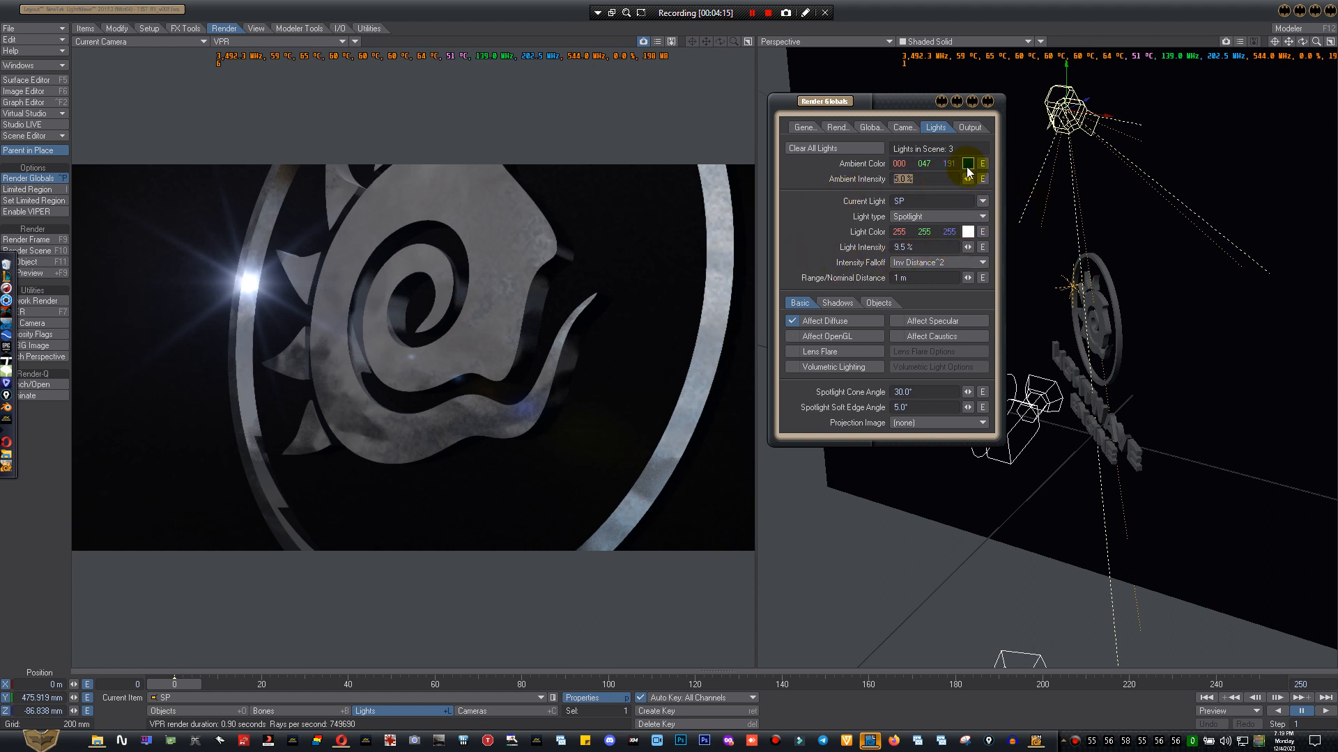
pyautogui.click(988, 103)
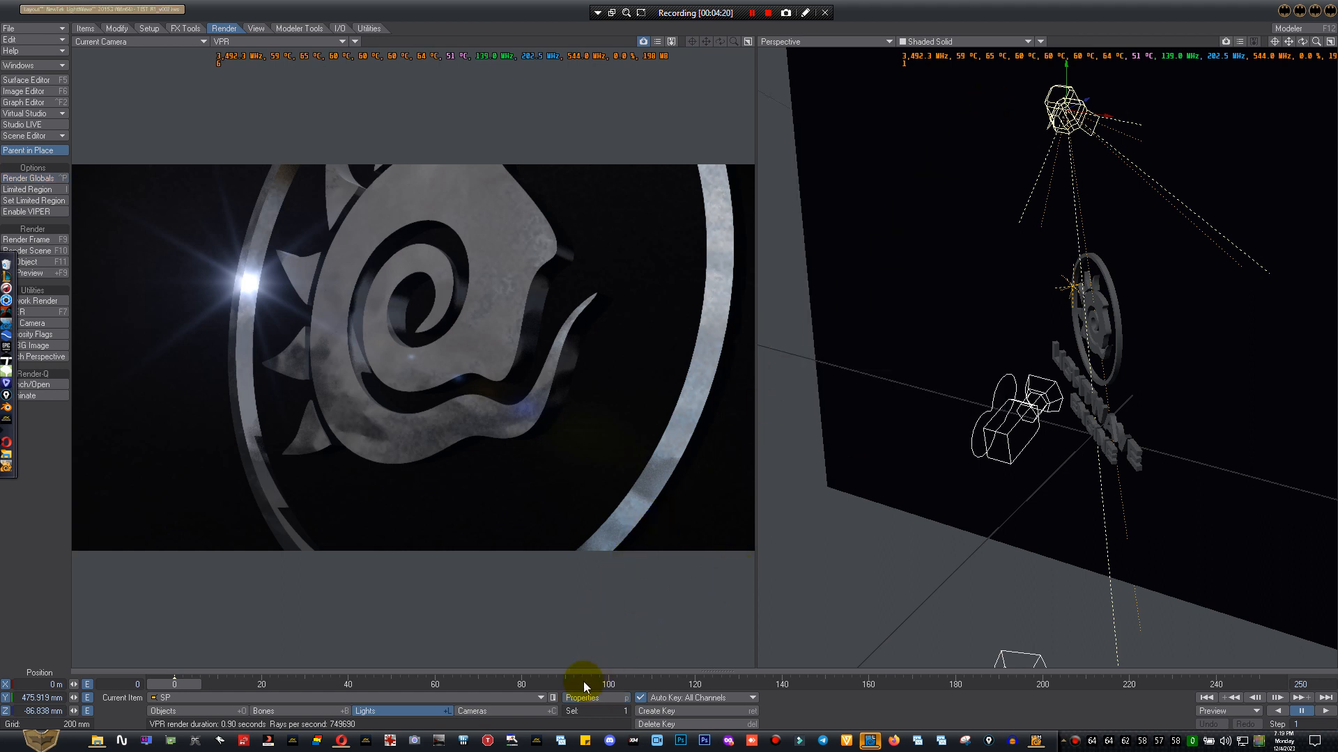
pyautogui.click(532, 698)
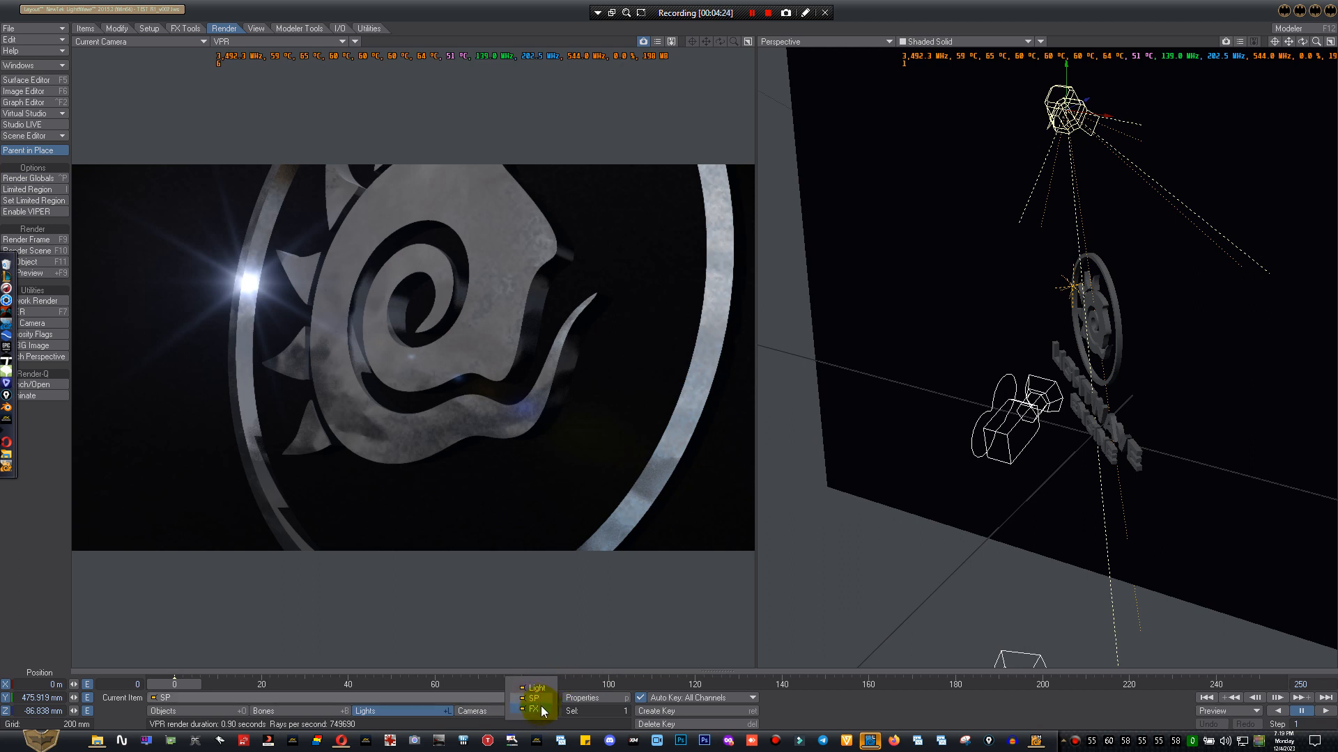
pyautogui.click(542, 709)
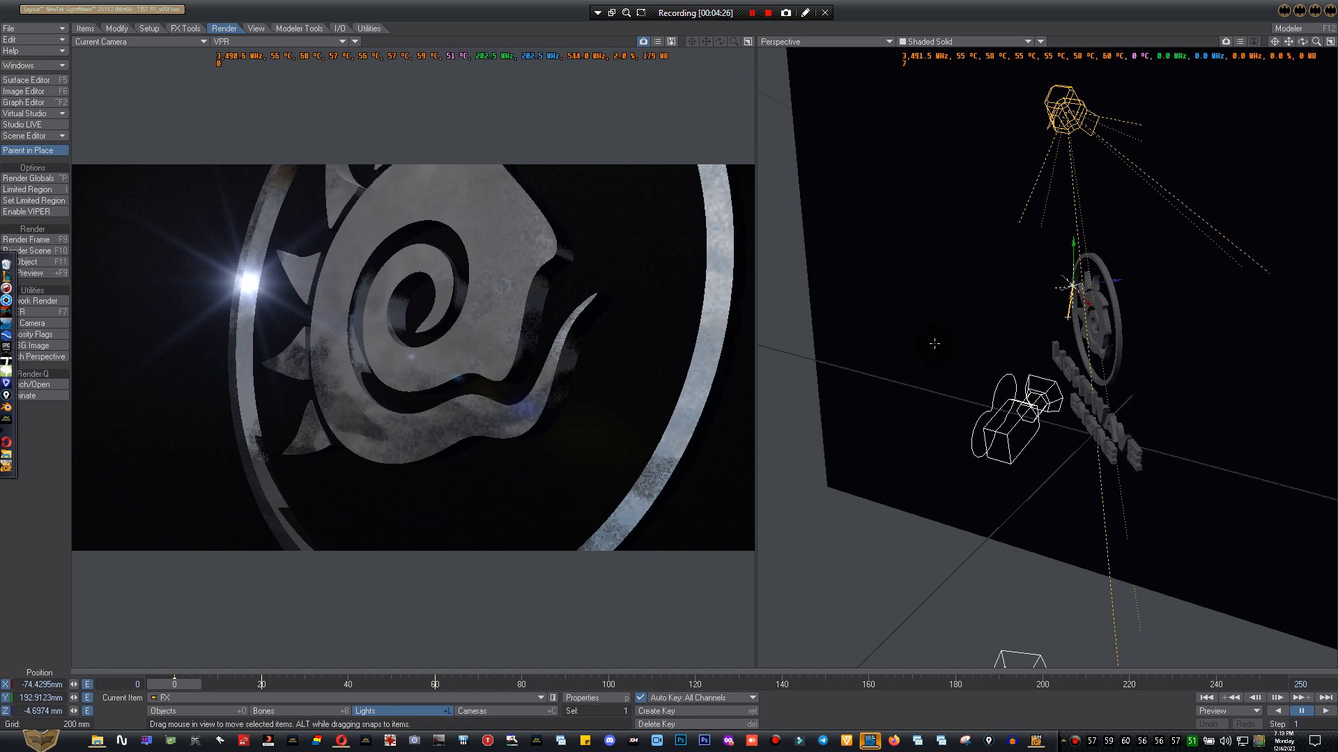
pyautogui.click(610, 698)
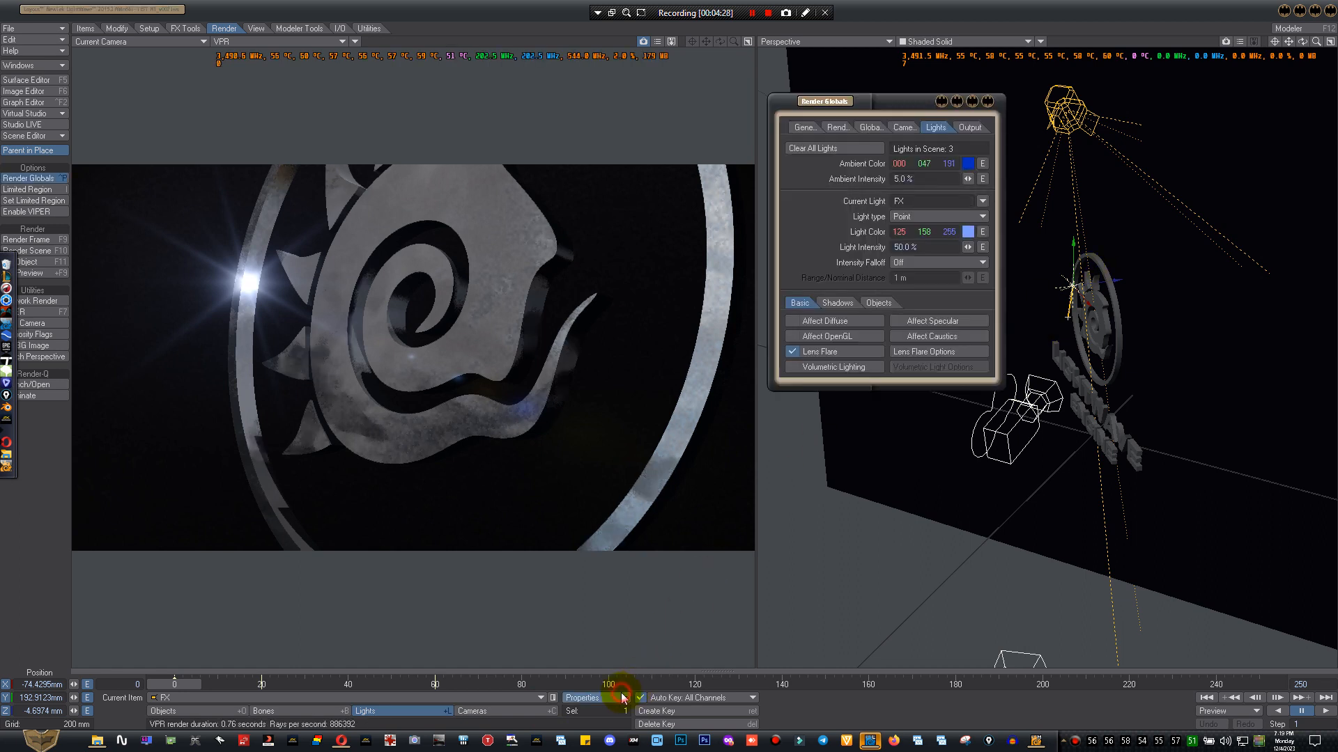
pyautogui.moveTo(901, 108); pyautogui.dragTo(810, 120)
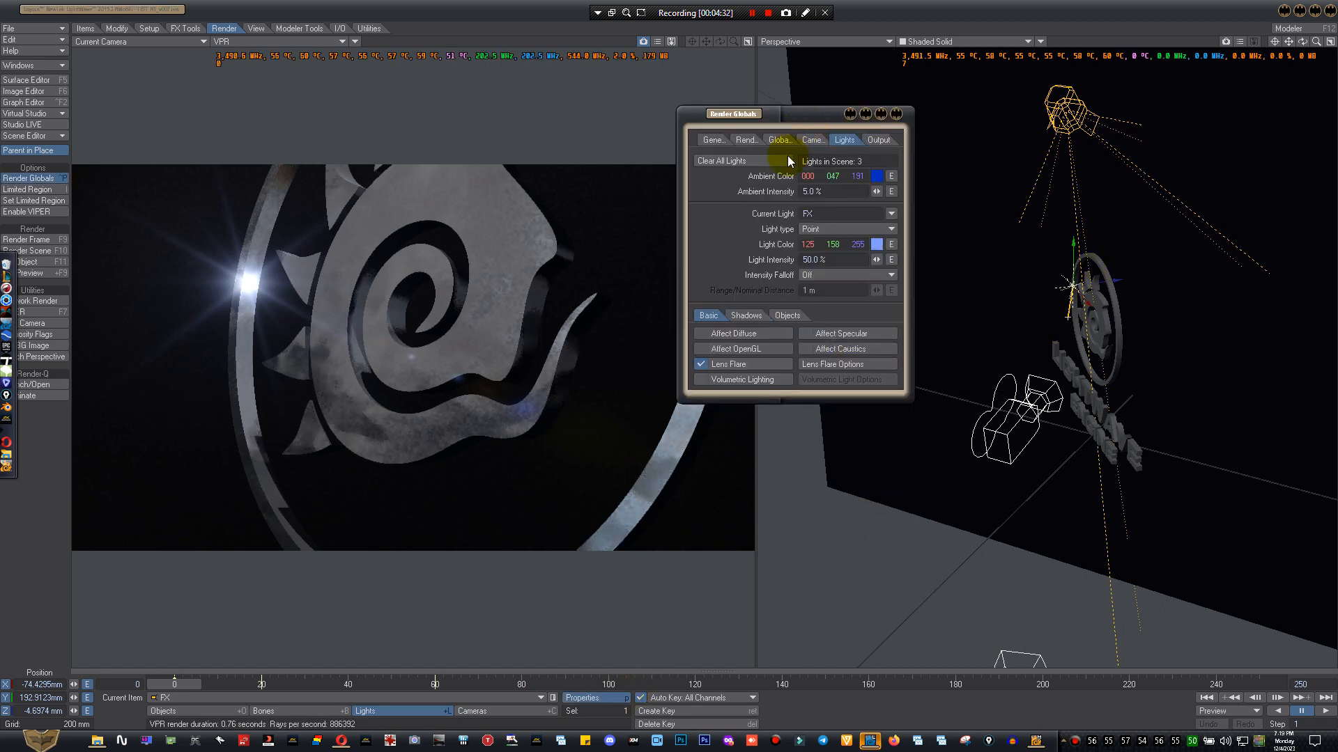
# - Review the FX light's shadow settings and object exclusions, and return to its basic settings
pyautogui.click(744, 316)
pyautogui.click(784, 316)
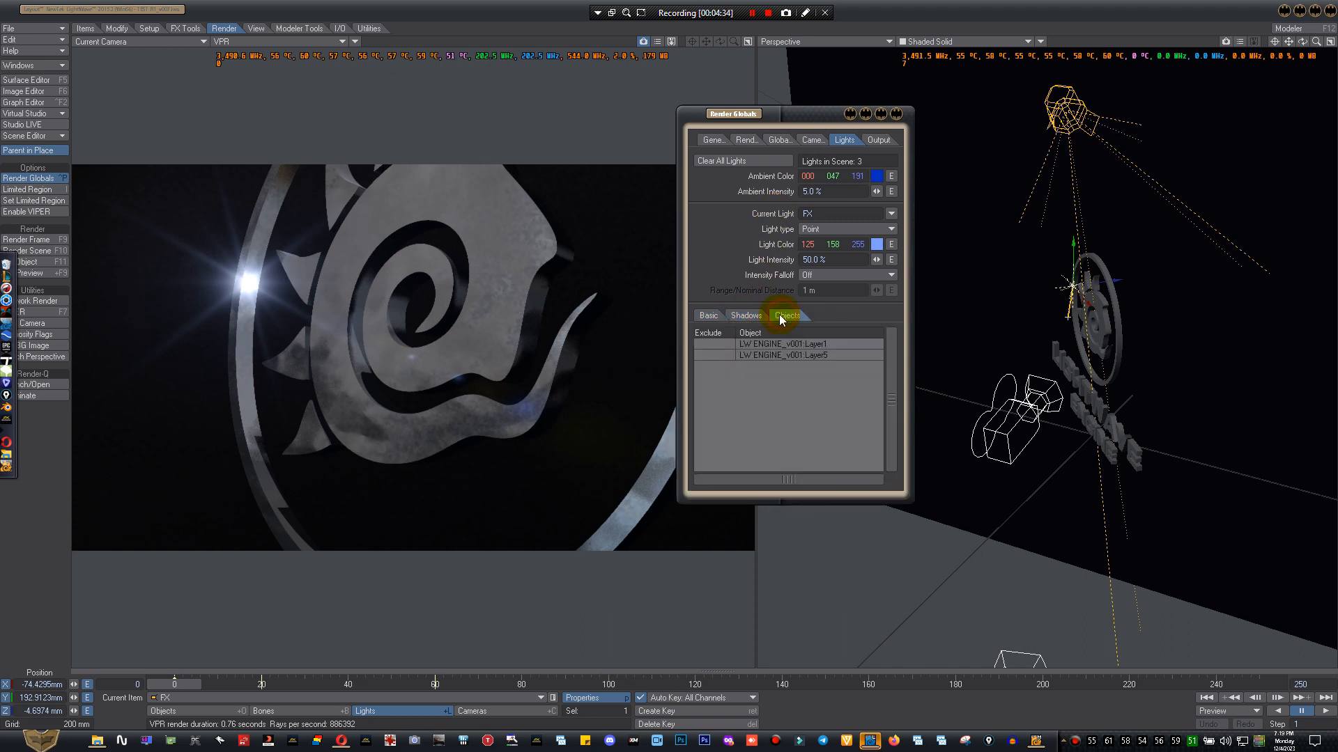
pyautogui.click(747, 316)
pyautogui.click(717, 315)
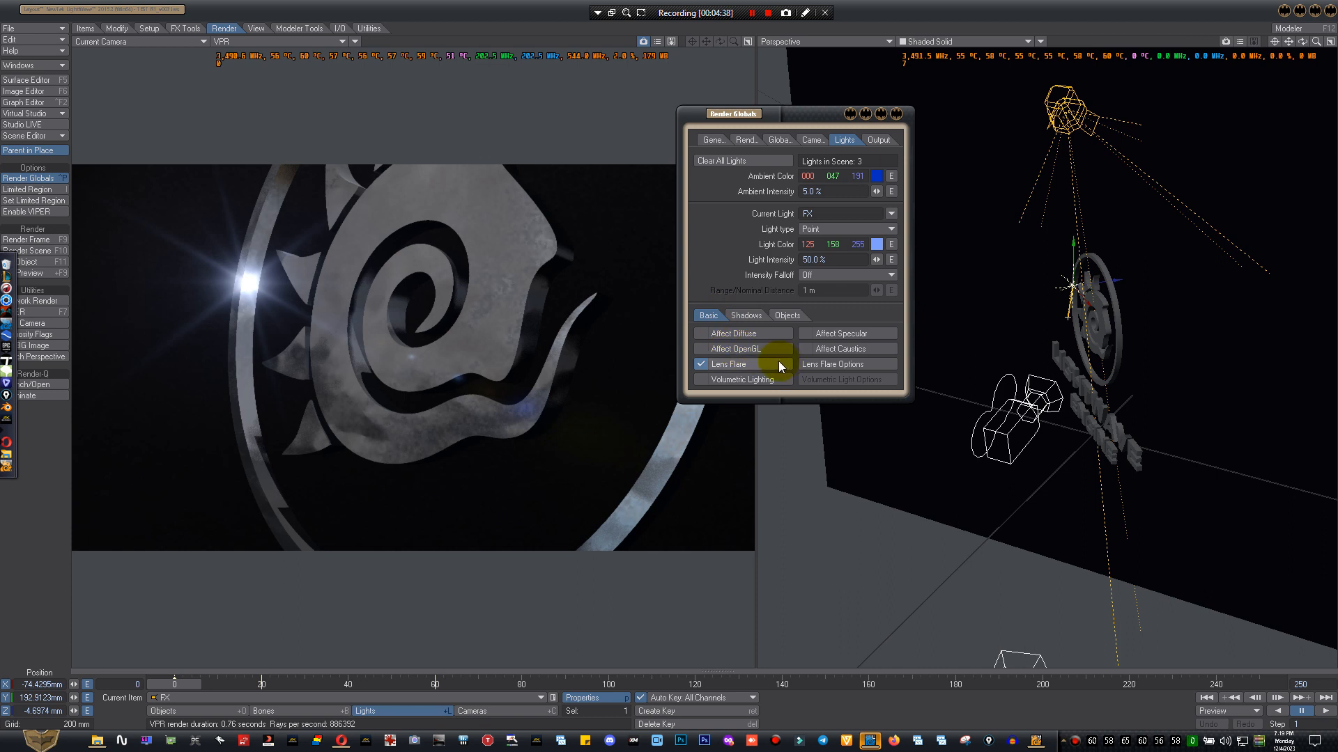
# - Set the FX light's intensity to 0 and back to 50% to compare its effect on the preview
pyautogui.click(822, 259)
pyautogui.write('0')
pyautogui.moveTo(838, 262); pyautogui.dragTo(805, 264)
pyautogui.write('50')
pyautogui.press('Return')
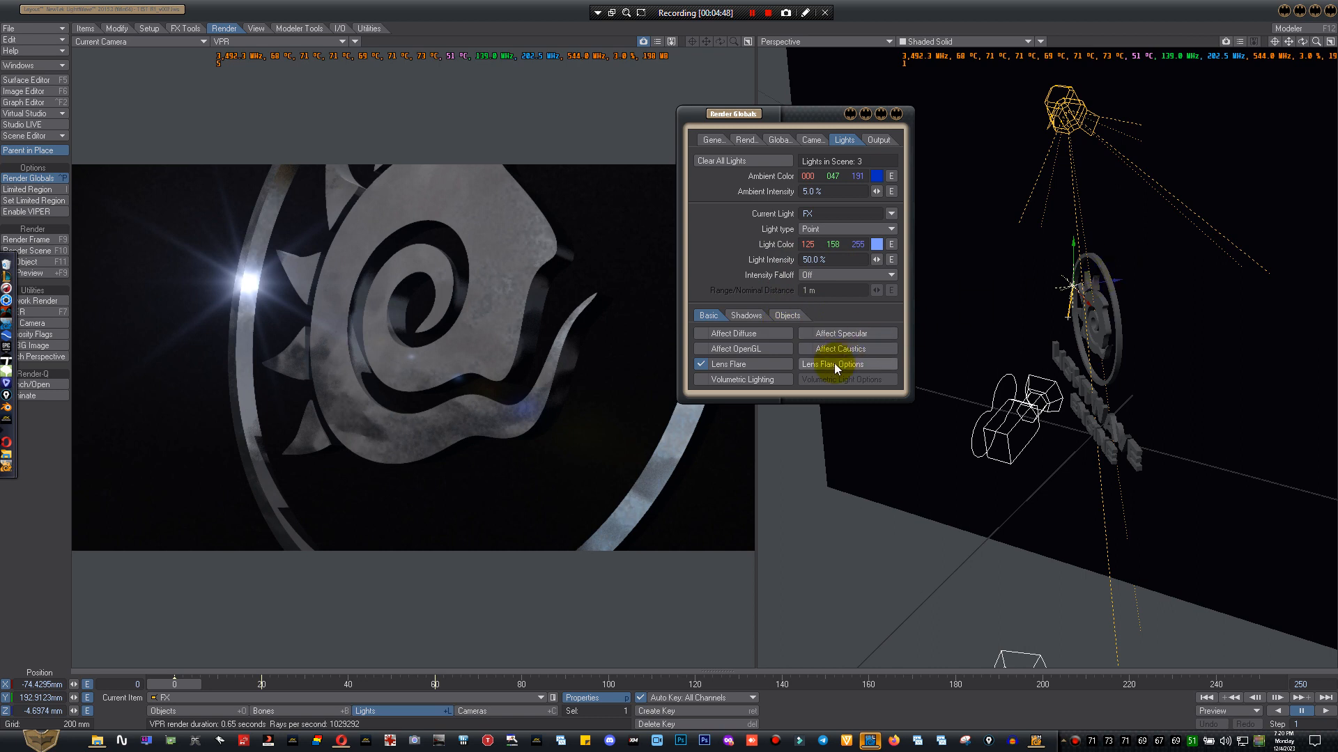
# - Open the FX light's lens flare options and review the flare intensity, glow and streak settings
pyautogui.click(804, 364)
pyautogui.moveTo(1154, 138); pyautogui.dragTo(1048, 147)
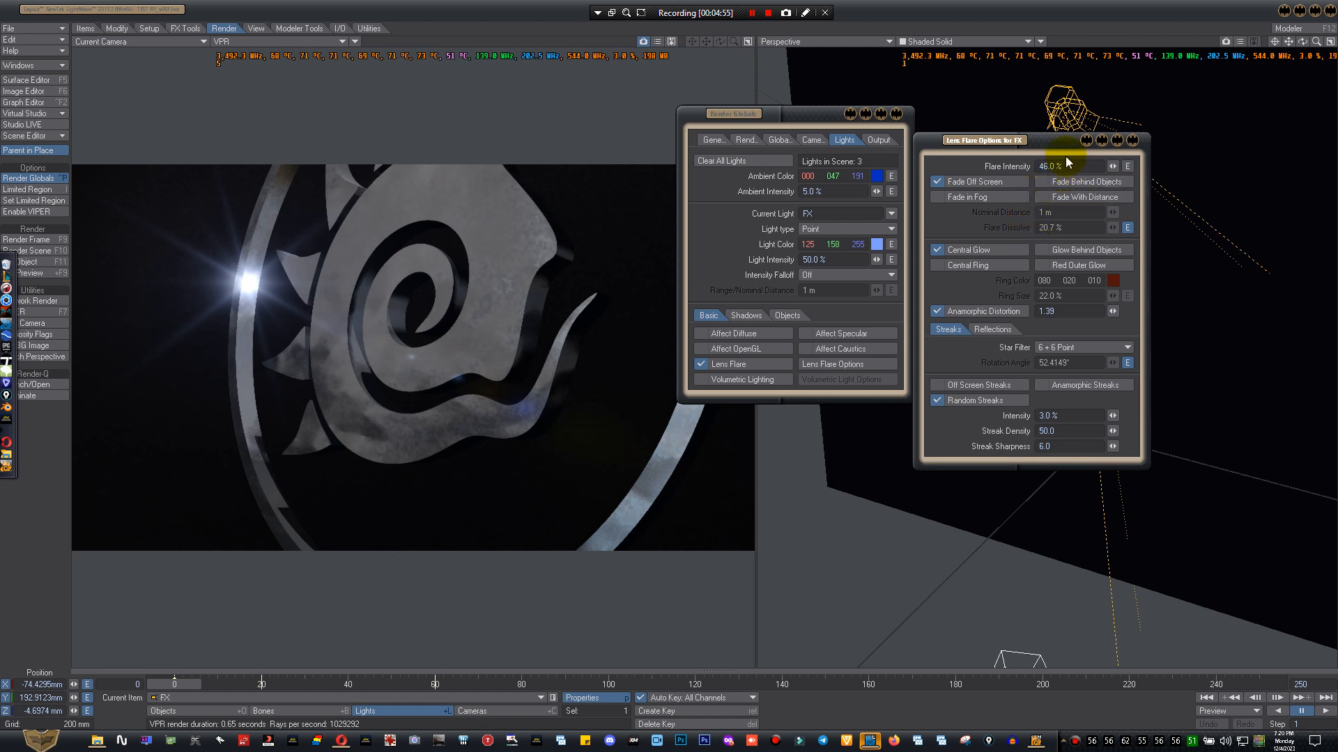
pyautogui.moveTo(1057, 150); pyautogui.dragTo(1065, 159)
pyautogui.click(1055, 177)
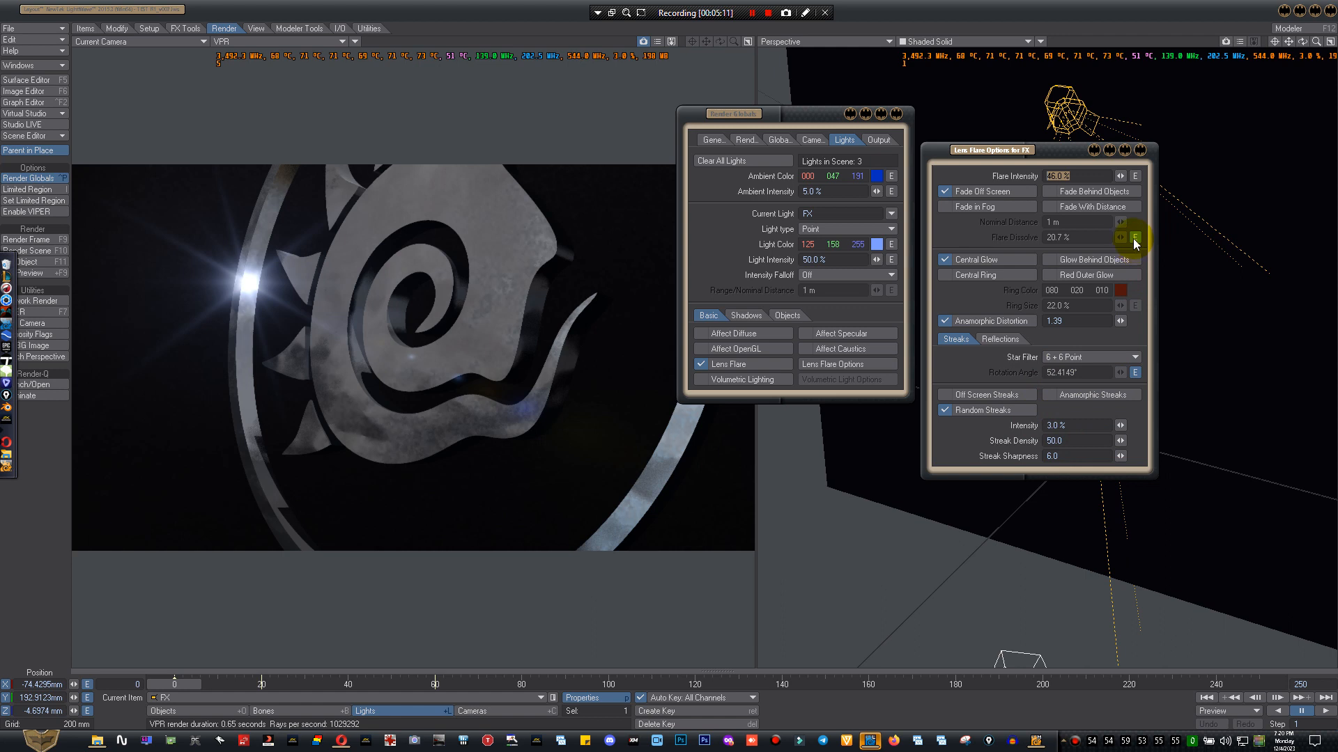
# - Scrub the animation to frame 60, and inspect the flare dissolve envelope and its frame 60 key in the Graph Editor
pyautogui.click(196, 686)
pyautogui.moveTo(196, 687); pyautogui.dragTo(435, 687)
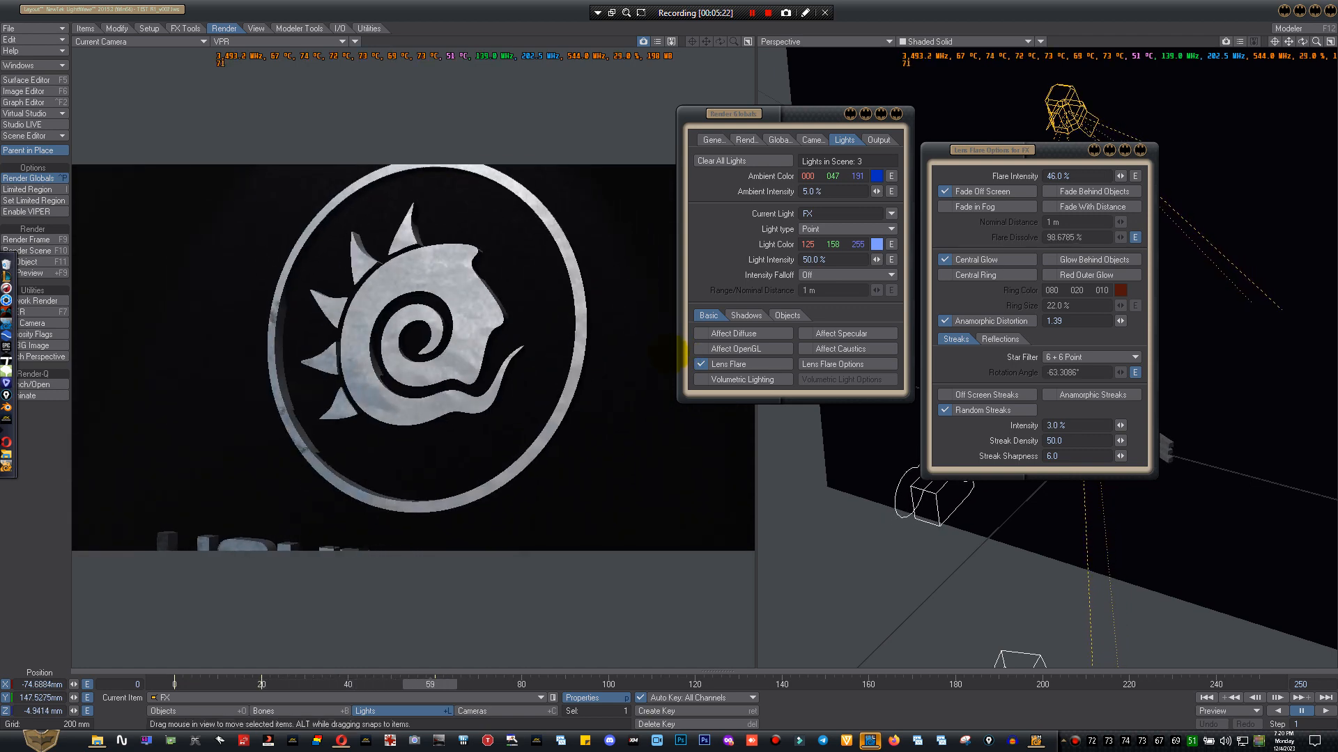
pyautogui.click(1135, 237)
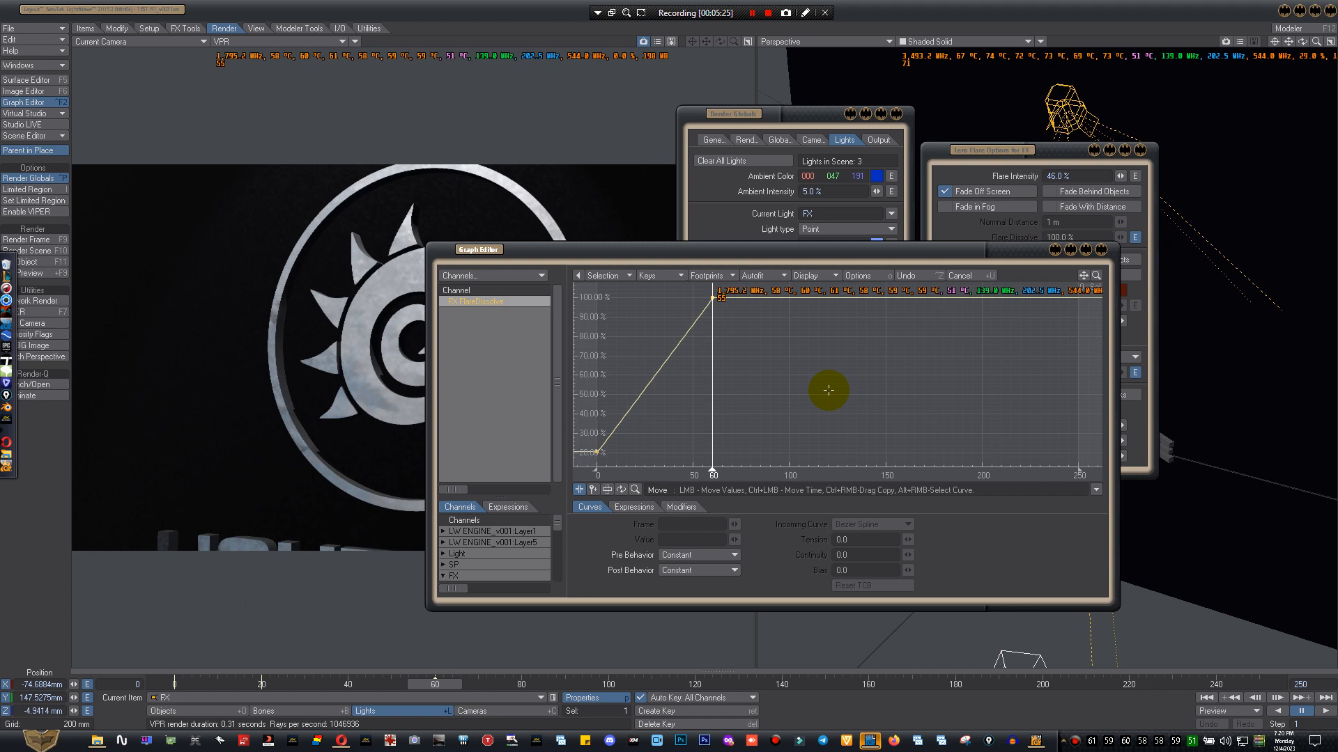
pyautogui.moveTo(1096, 275); pyautogui.dragTo(1087, 275)
pyautogui.moveTo(336, 167); pyautogui.dragTo(320, 167)
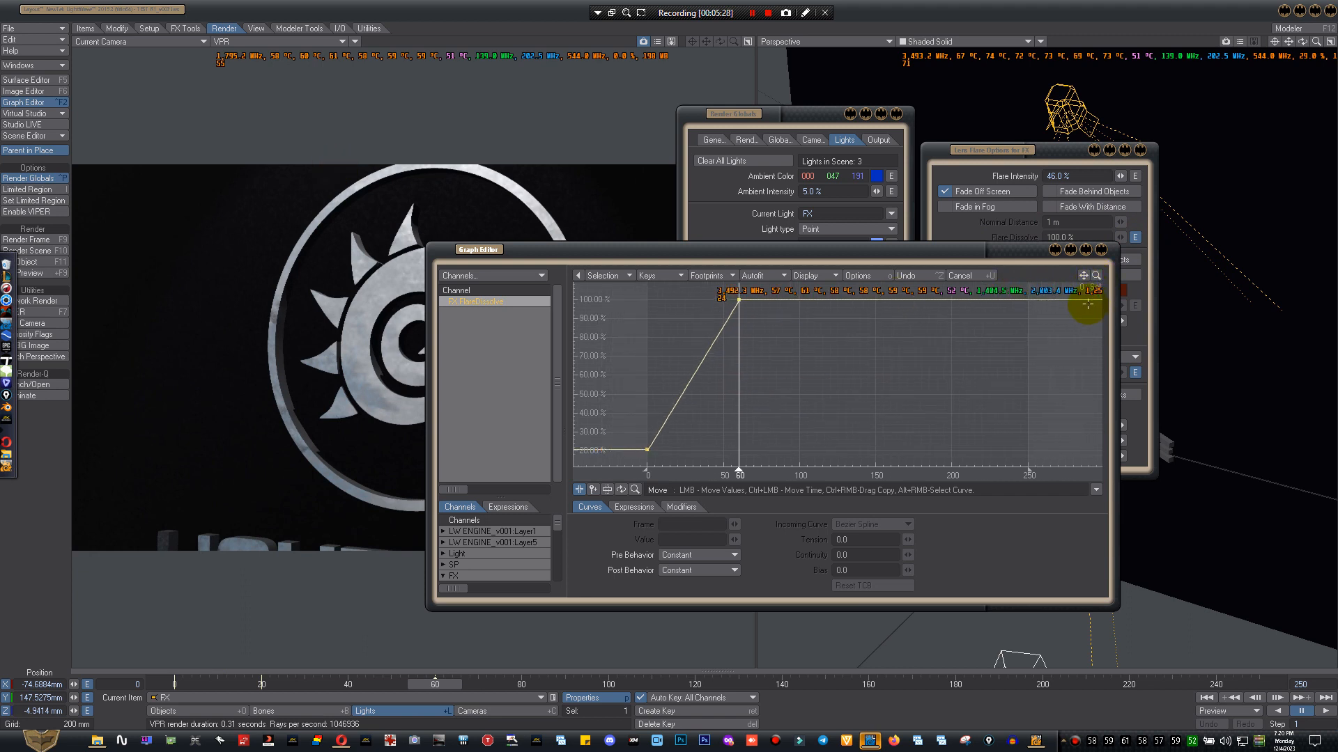
pyautogui.moveTo(1083, 276); pyautogui.dragTo(336, 167)
pyautogui.moveTo(747, 331)
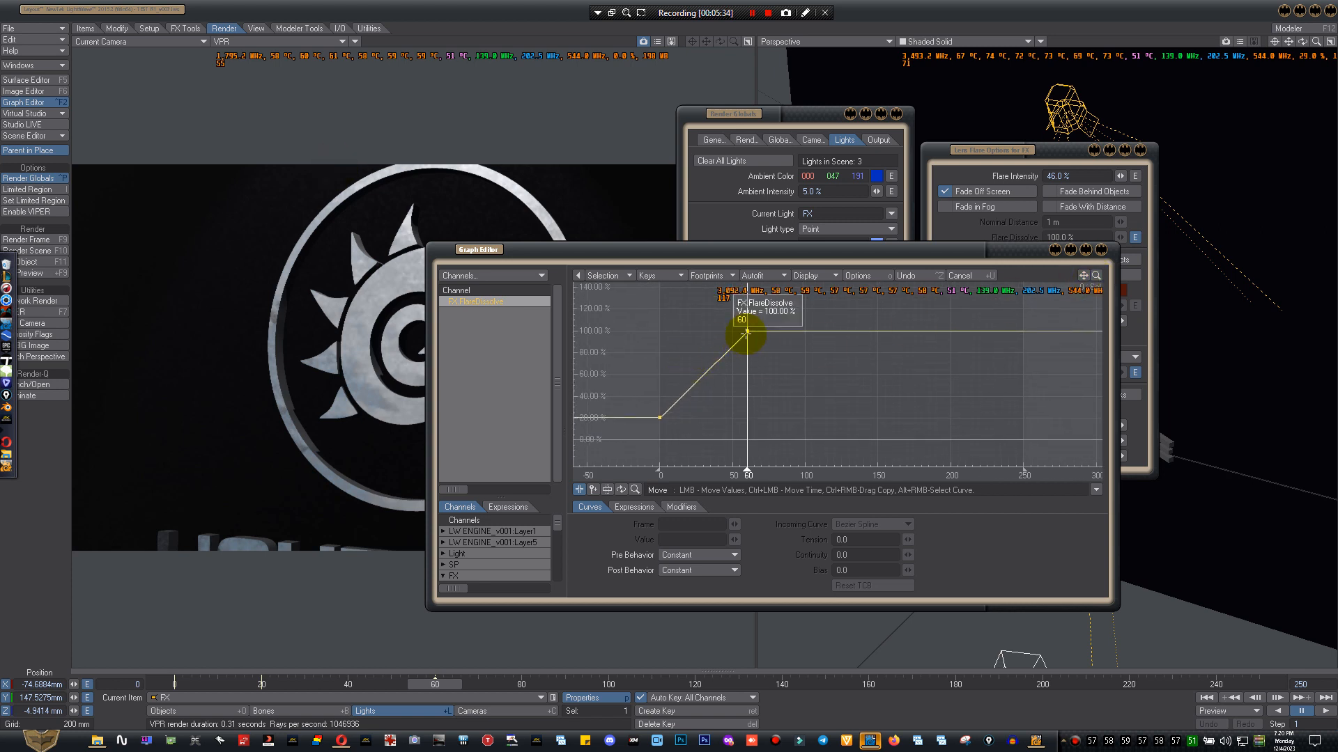
pyautogui.click(747, 332)
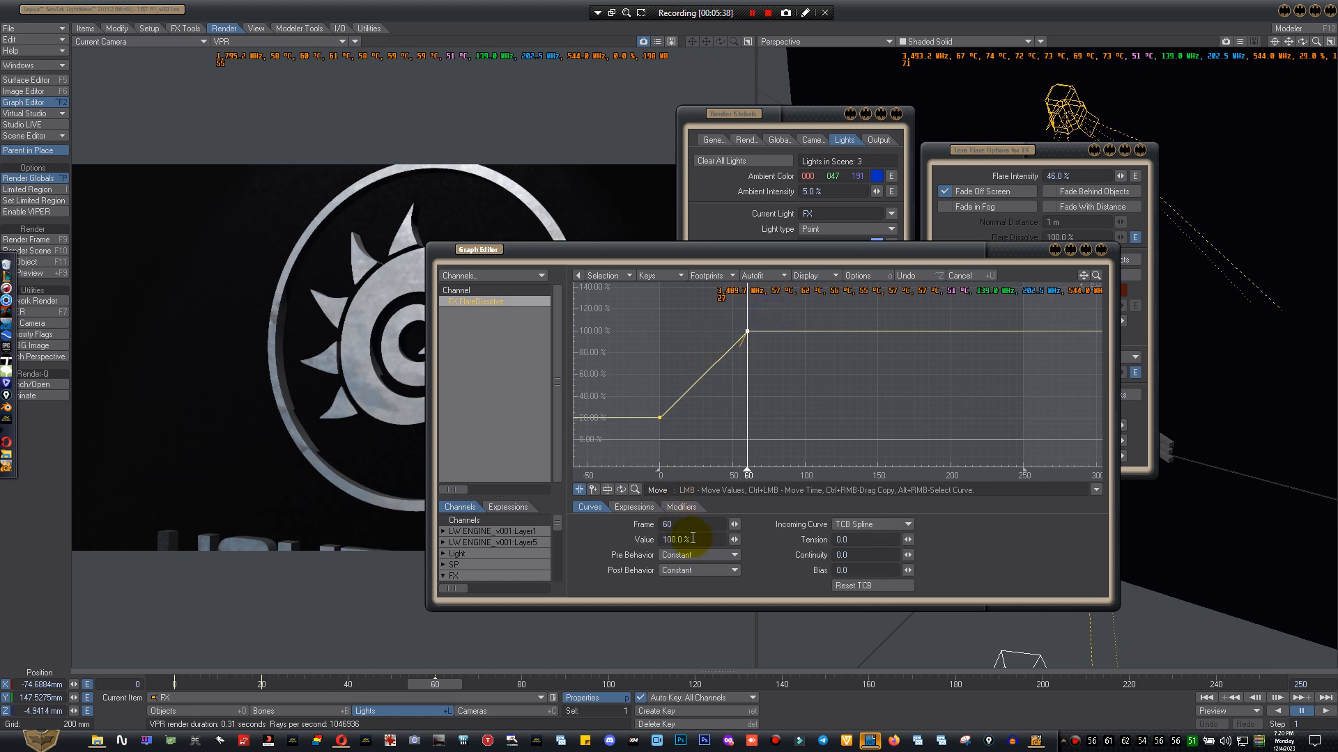
pyautogui.click(695, 539)
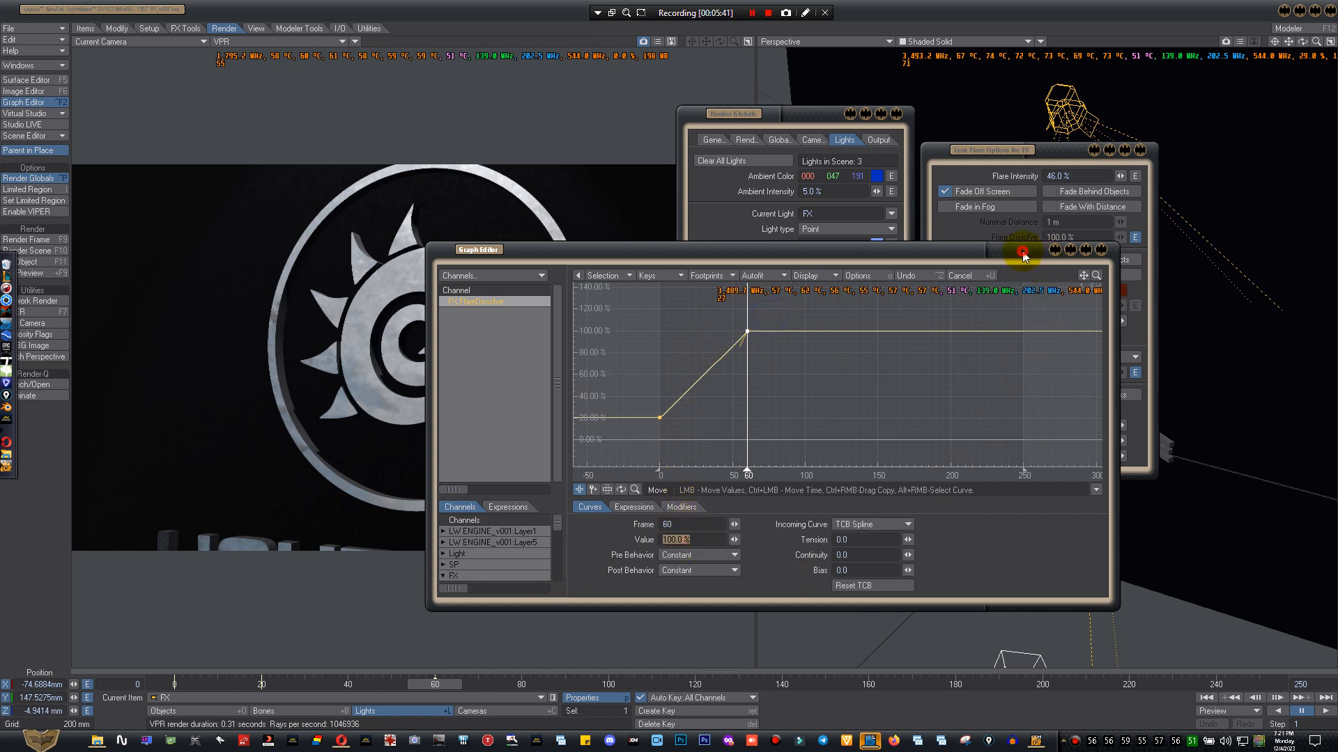
pyautogui.moveTo(1022, 254); pyautogui.dragTo(1127, 330)
pyautogui.click(1180, 324)
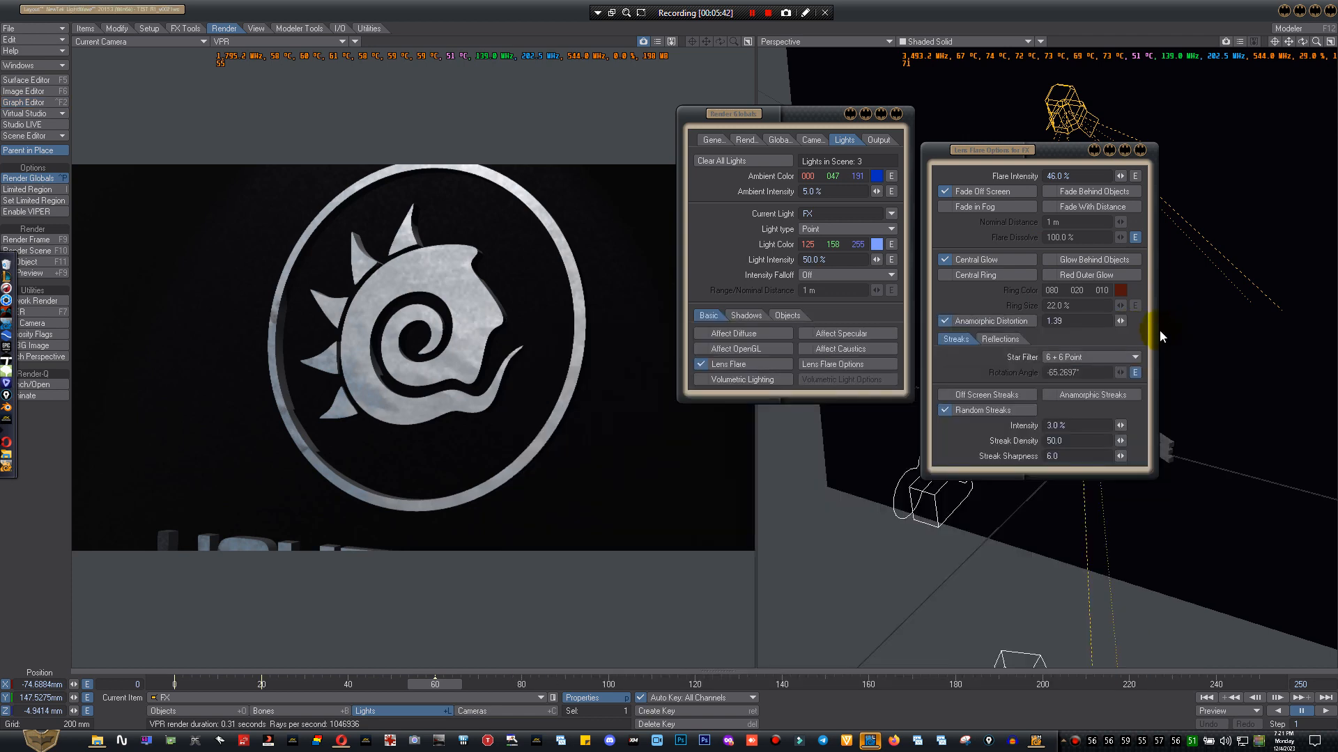
# - Inspect the flare rotation angle envelope and its frame 60 key in the Graph Editor, and close the editor
pyautogui.click(1136, 374)
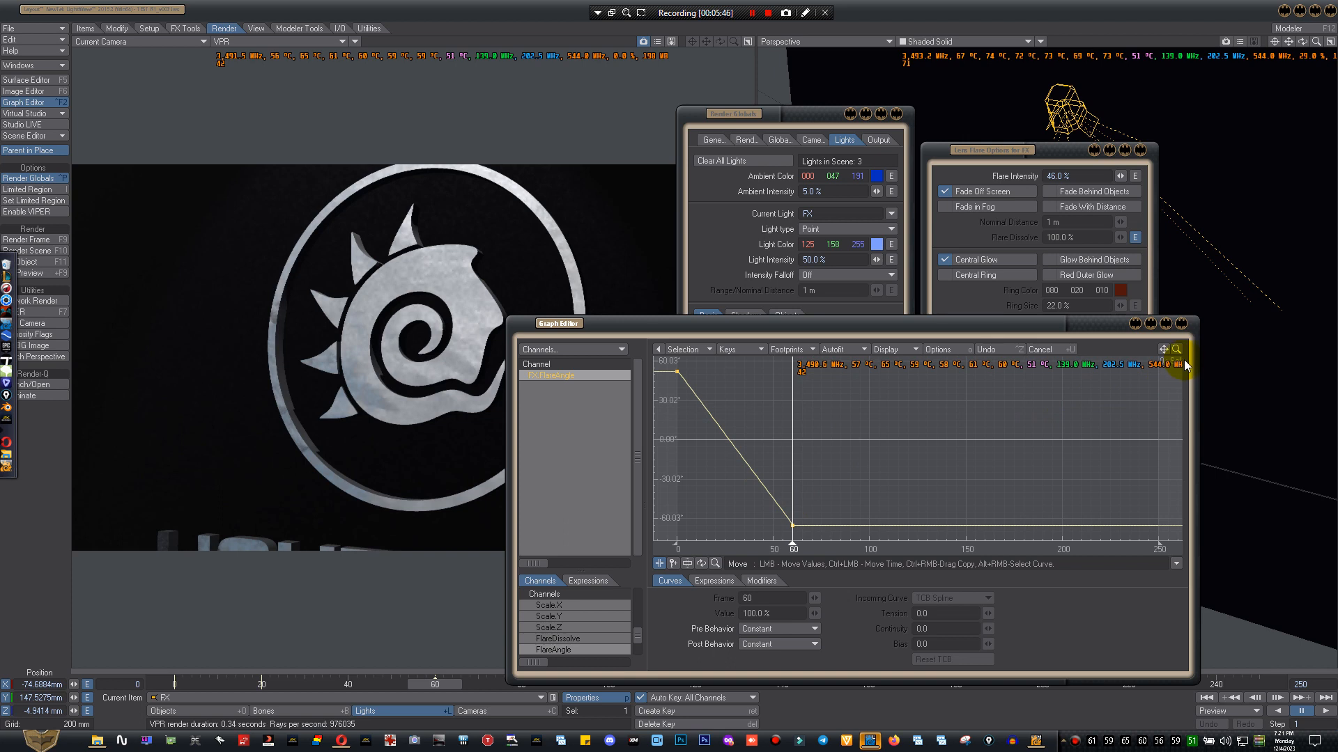
pyautogui.moveTo(1176, 352); pyautogui.dragTo(1277, 363)
pyautogui.moveTo(337, 167); pyautogui.dragTo(335, 159)
pyautogui.moveTo(937, 479); pyautogui.dragTo(819, 551, button='right')
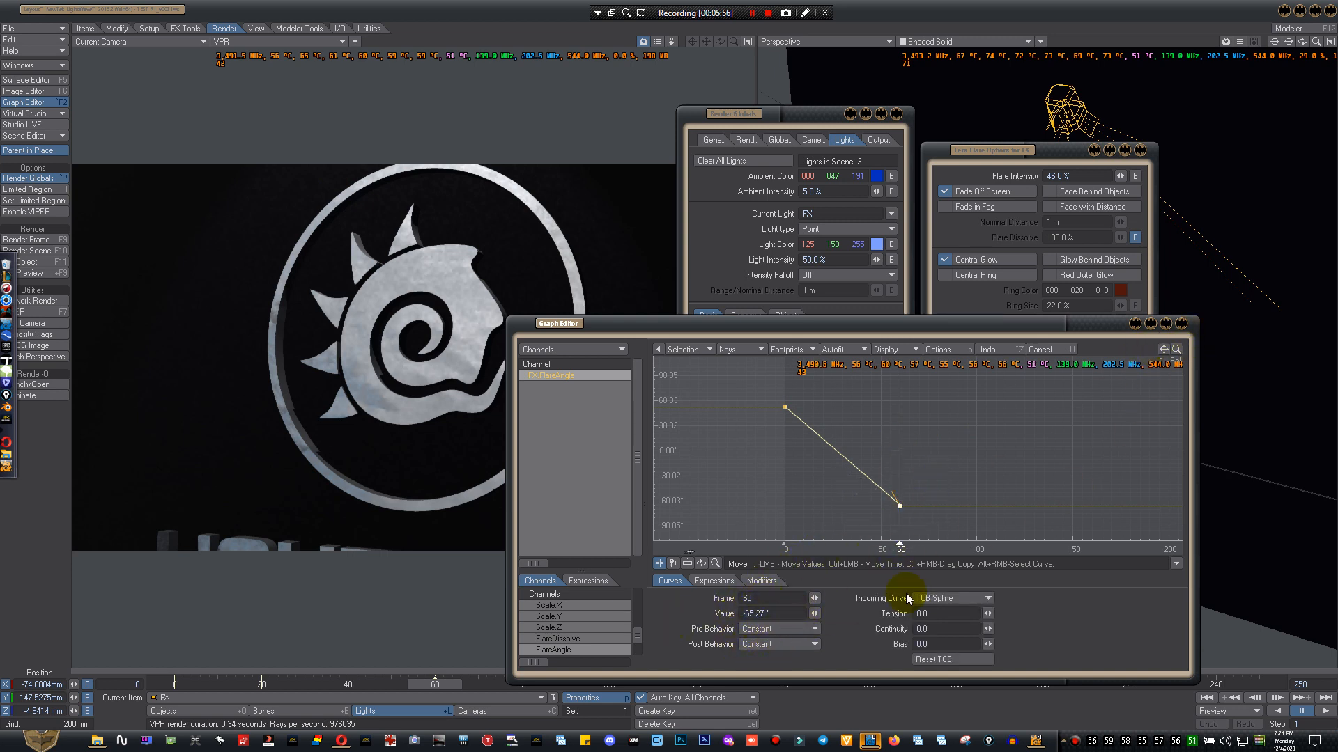
pyautogui.click(1179, 324)
# - Return the timeline to frame 0, and close the lens flare options and light settings
pyautogui.moveTo(419, 687); pyautogui.dragTo(174, 687)
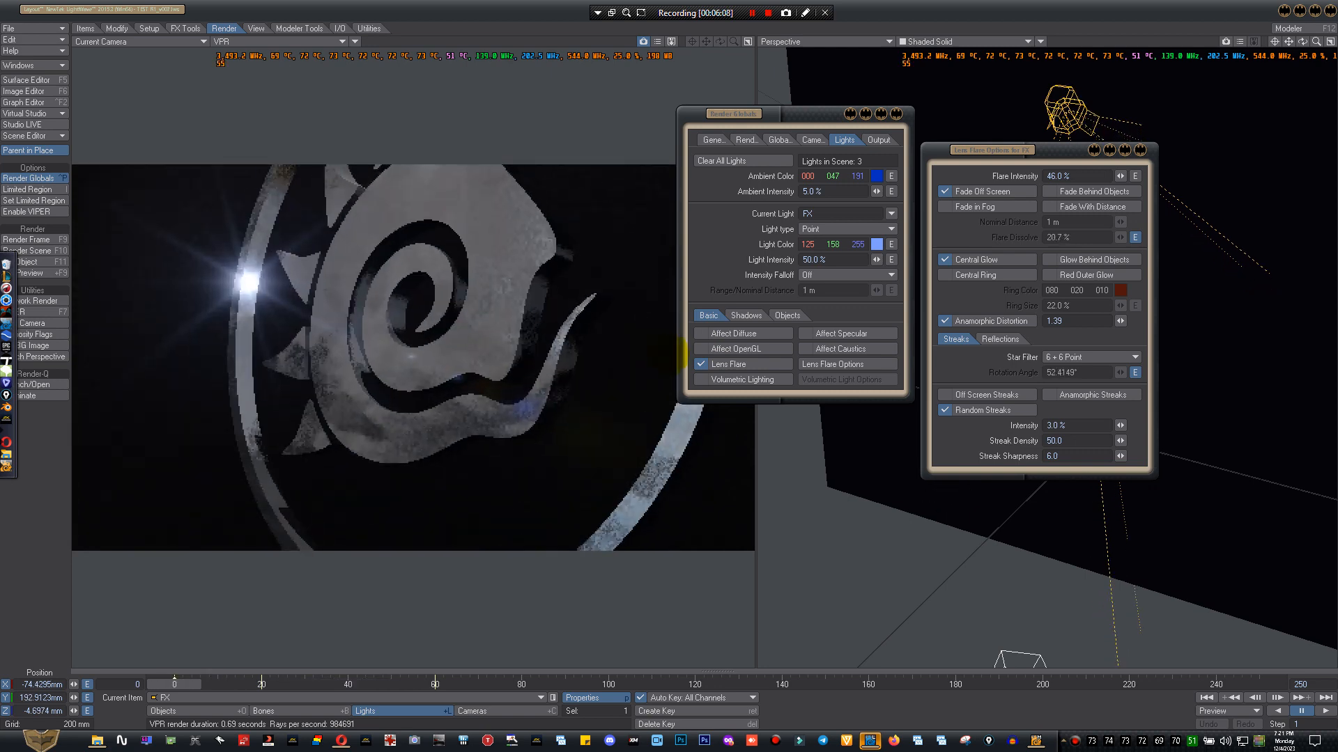
pyautogui.click(1140, 151)
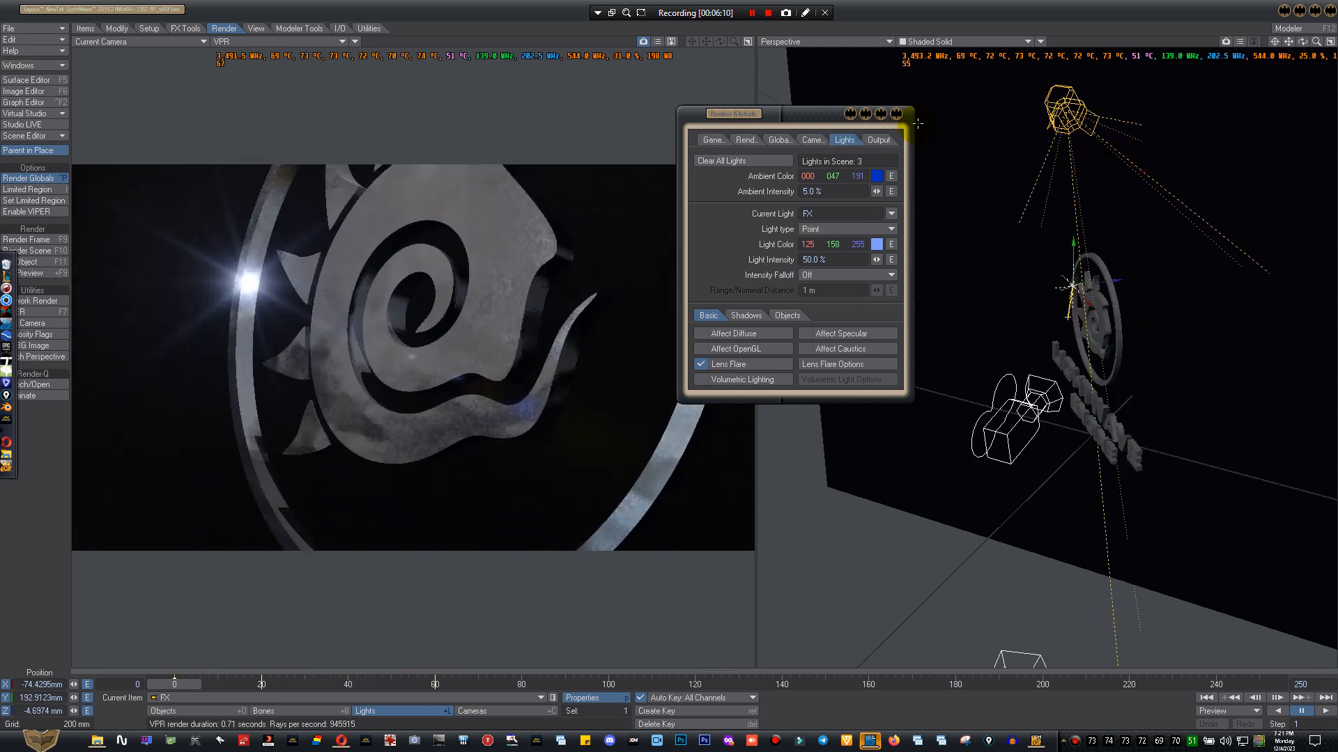
pyautogui.click(896, 115)
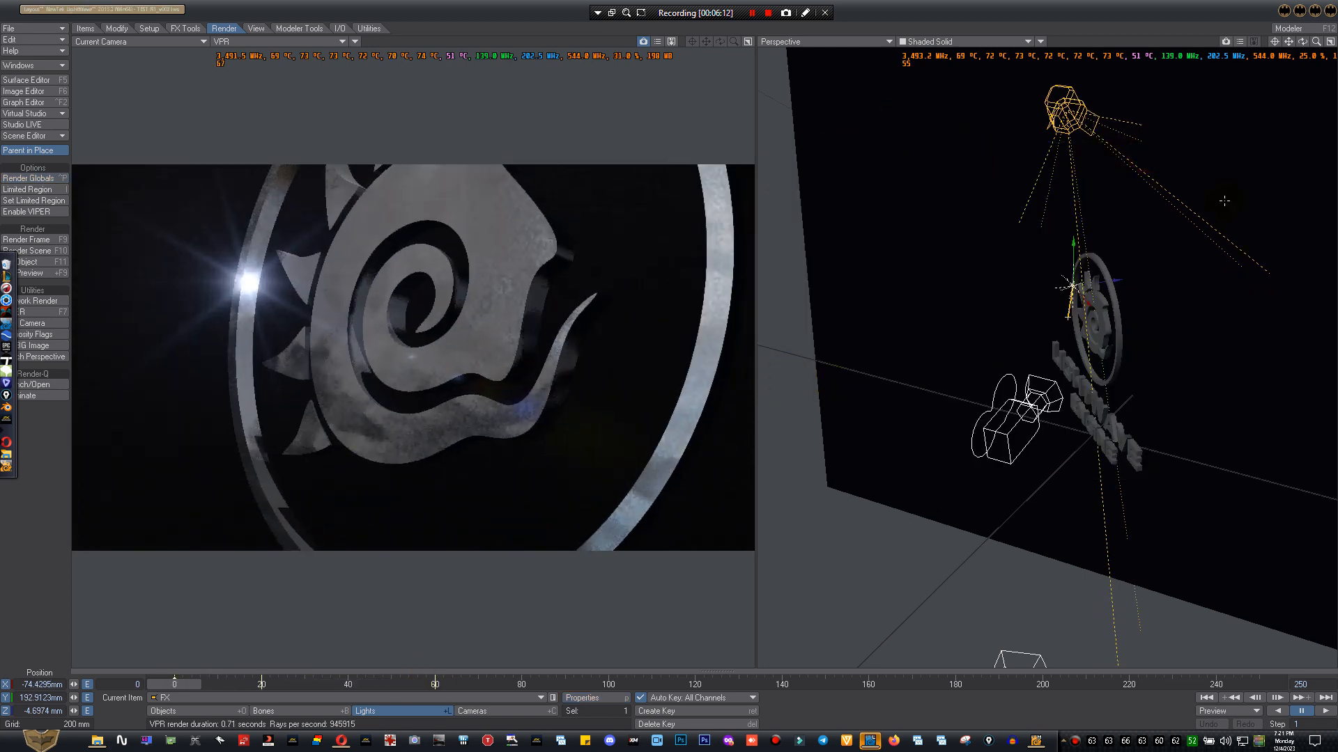
# - Switch the perspective viewport to the current camera view
pyautogui.moveTo(1316, 41); pyautogui.dragTo(1257, 70)
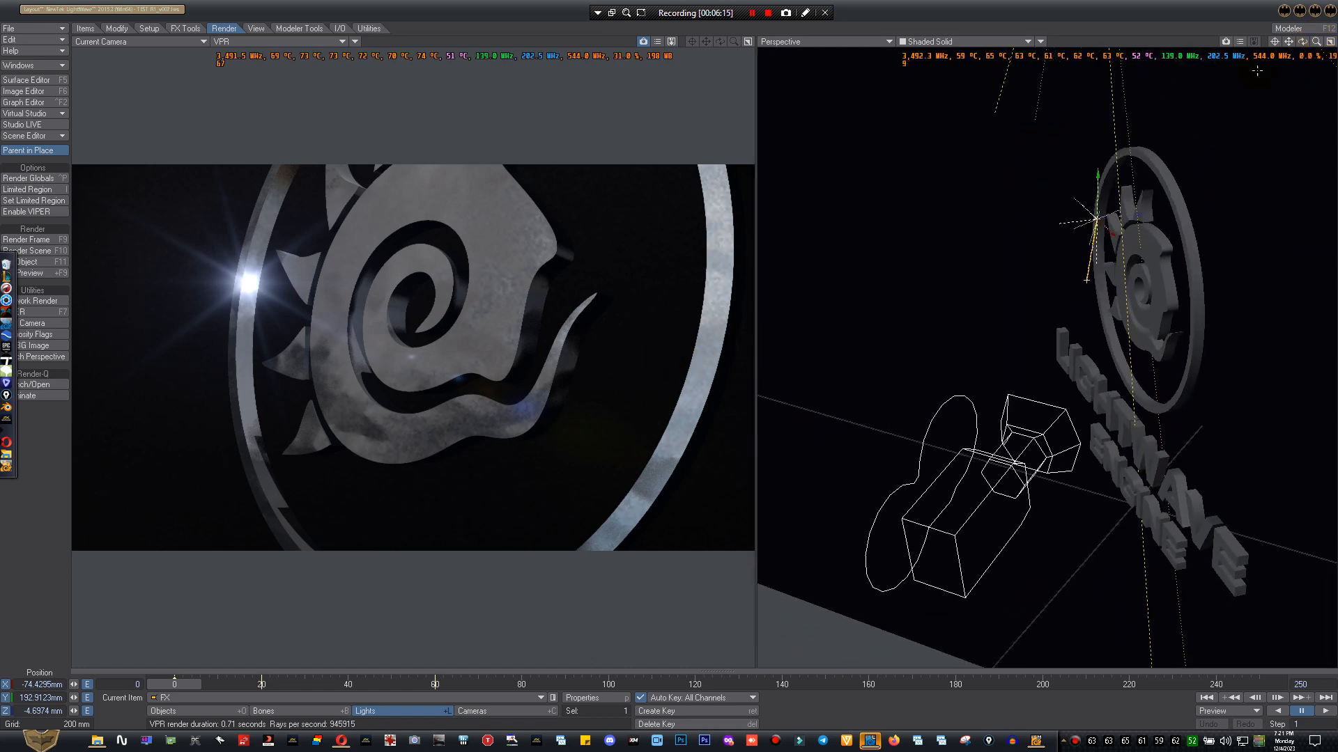
pyautogui.click(179, 712)
pyautogui.click(359, 711)
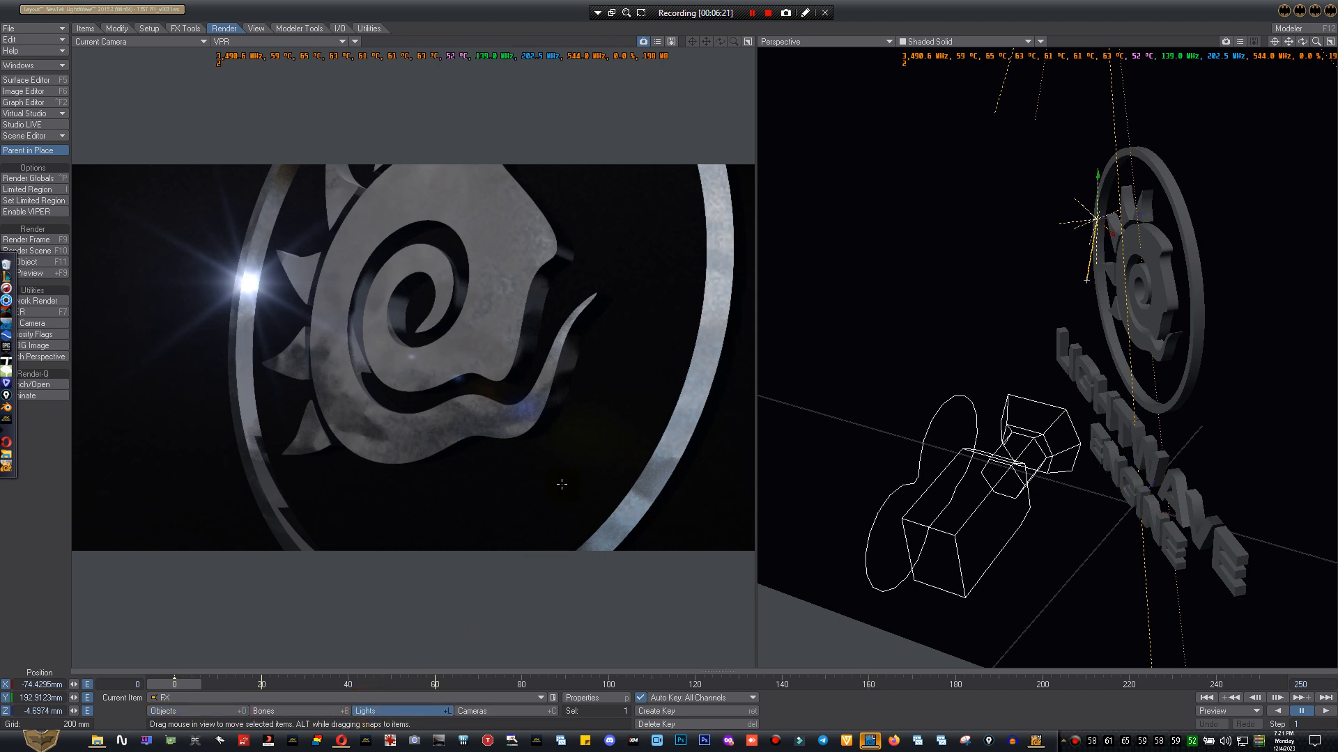
pyautogui.keyDown('alt'); pyautogui.moveTo(919, 421); pyautogui.dragTo(1025, 380); pyautogui.keyUp('alt')
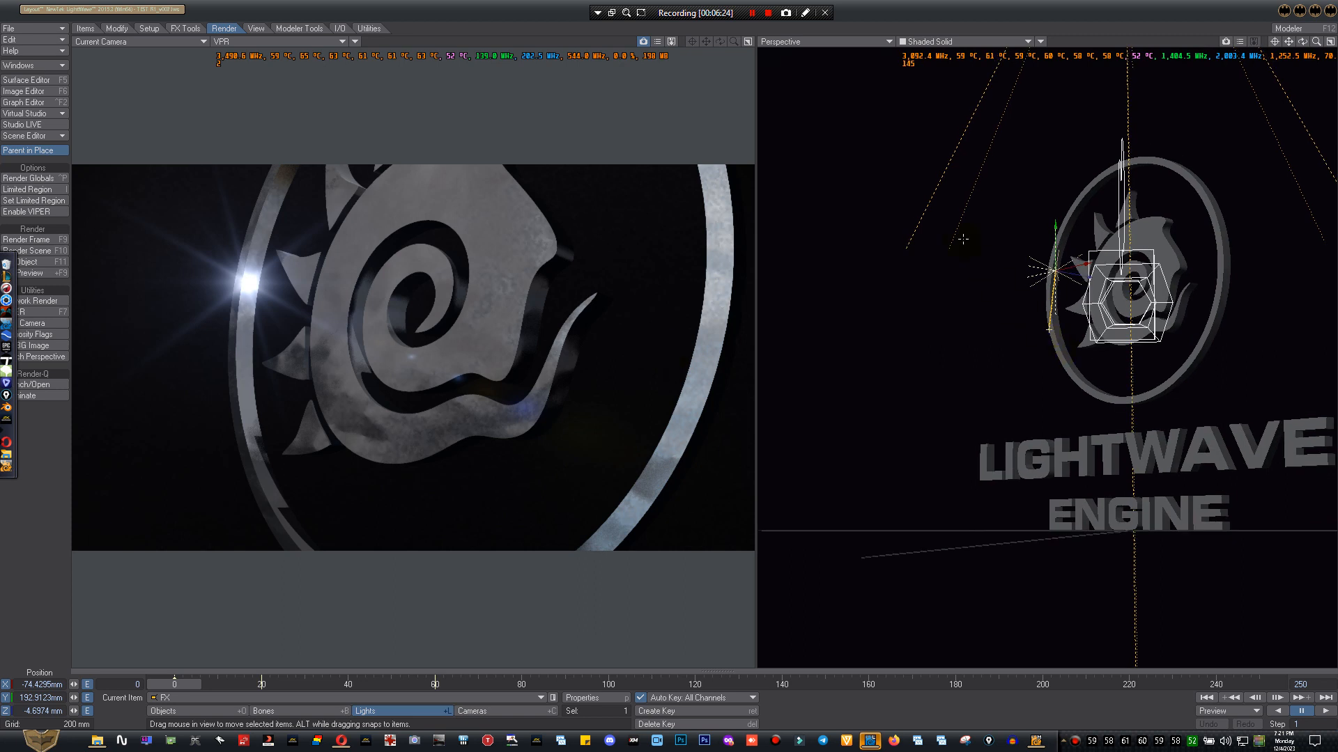
pyautogui.click(856, 41)
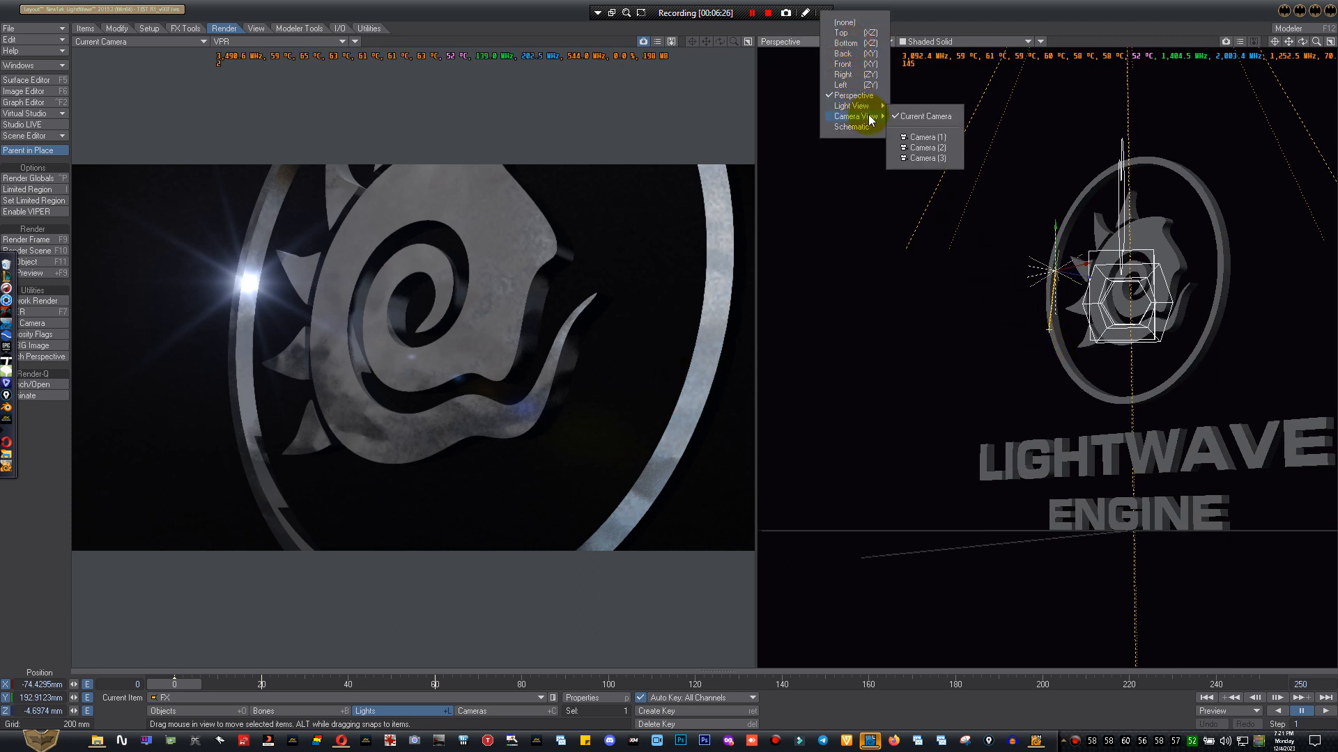
pyautogui.click(905, 116)
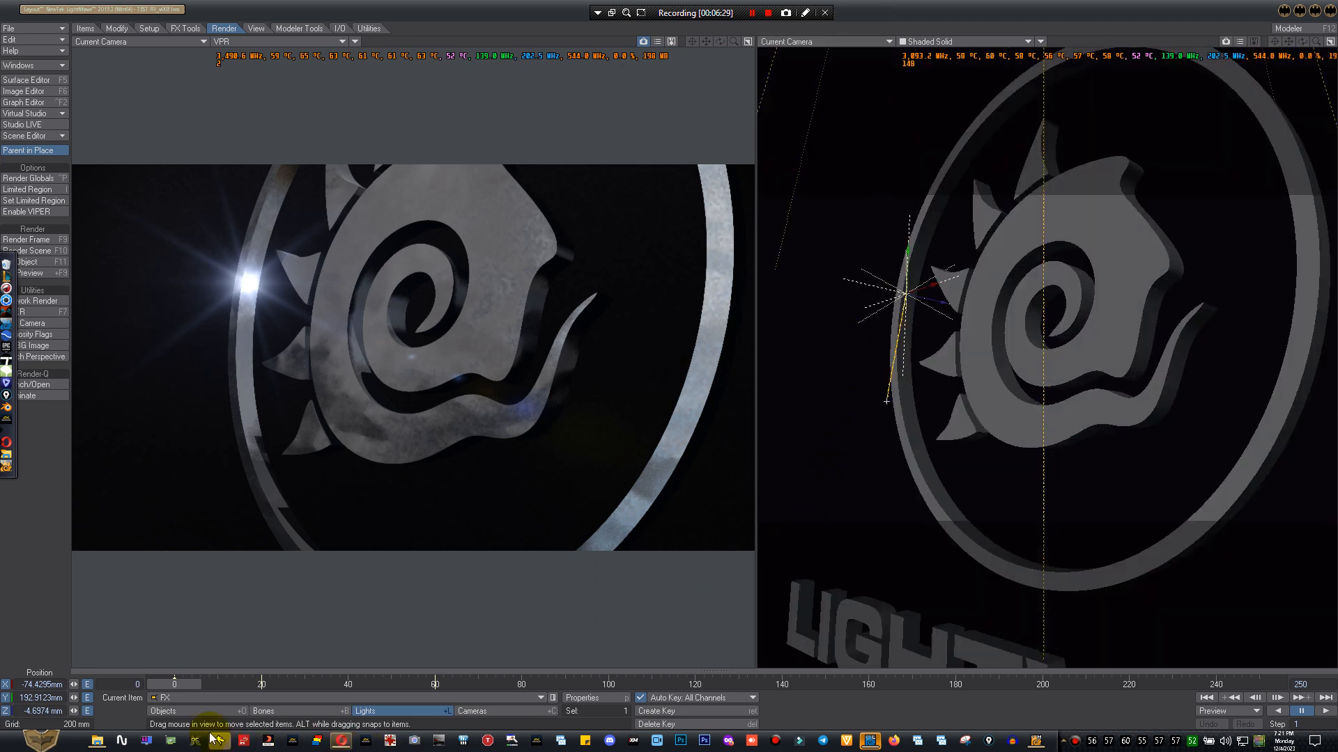
# - Scrub the timeline to preview the lens flare travelling along the ring, and return to frame 0
pyautogui.moveTo(174, 684); pyautogui.dragTo(191, 684)
pyautogui.click(669, 353)
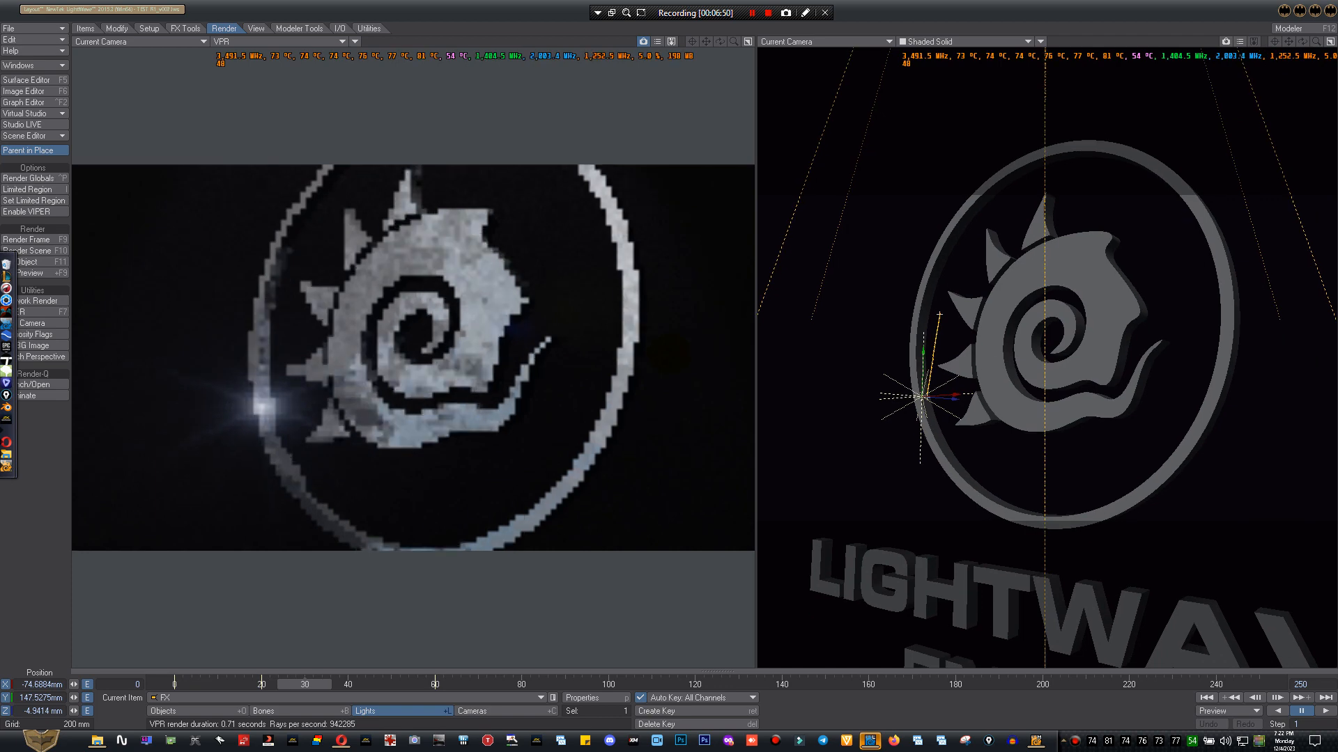
pyautogui.moveTo(220, 684)
pyautogui.mouseDown()
pyautogui.moveTo(285, 684)
pyautogui.moveTo(198, 684)
pyautogui.mouseUp()
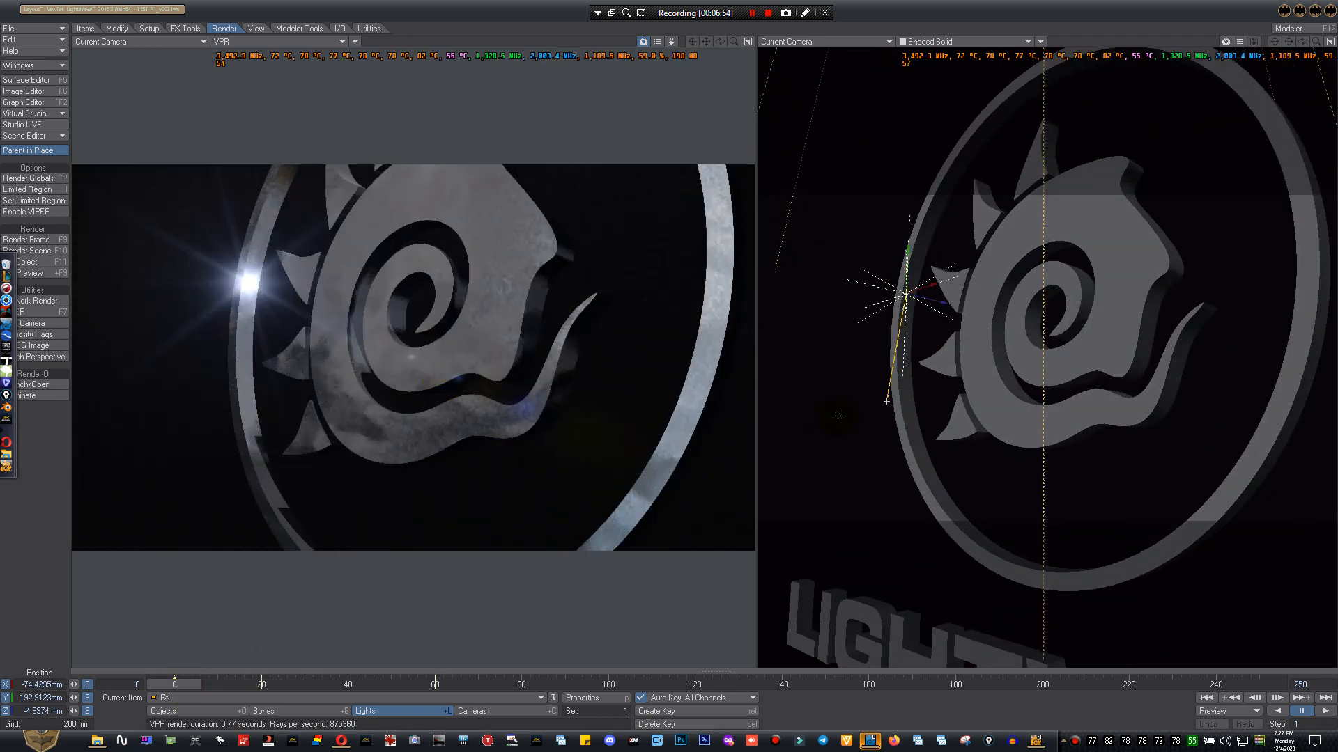
# - Open the backdrop effects settings and select the Textured Environment to review its offset, scale and axis
pyautogui.click(34, 65)
pyautogui.click(63, 181)
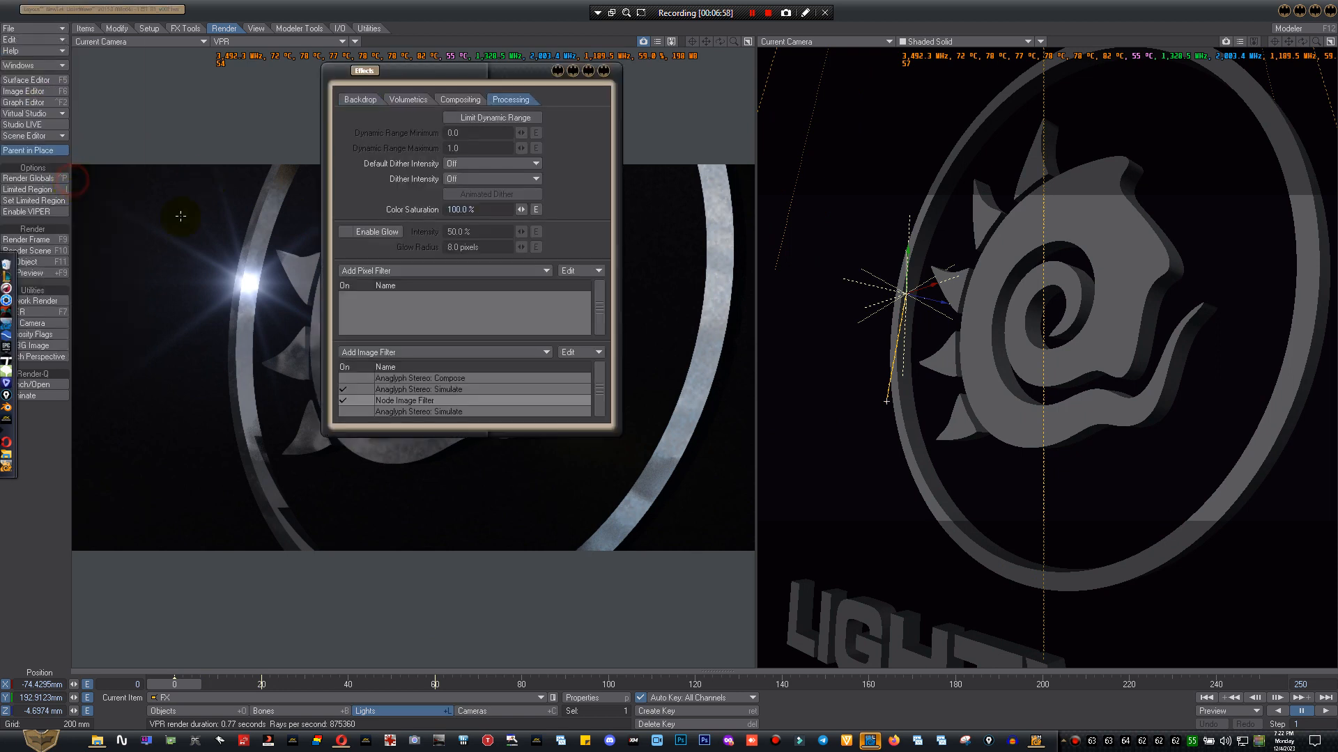
pyautogui.click(365, 100)
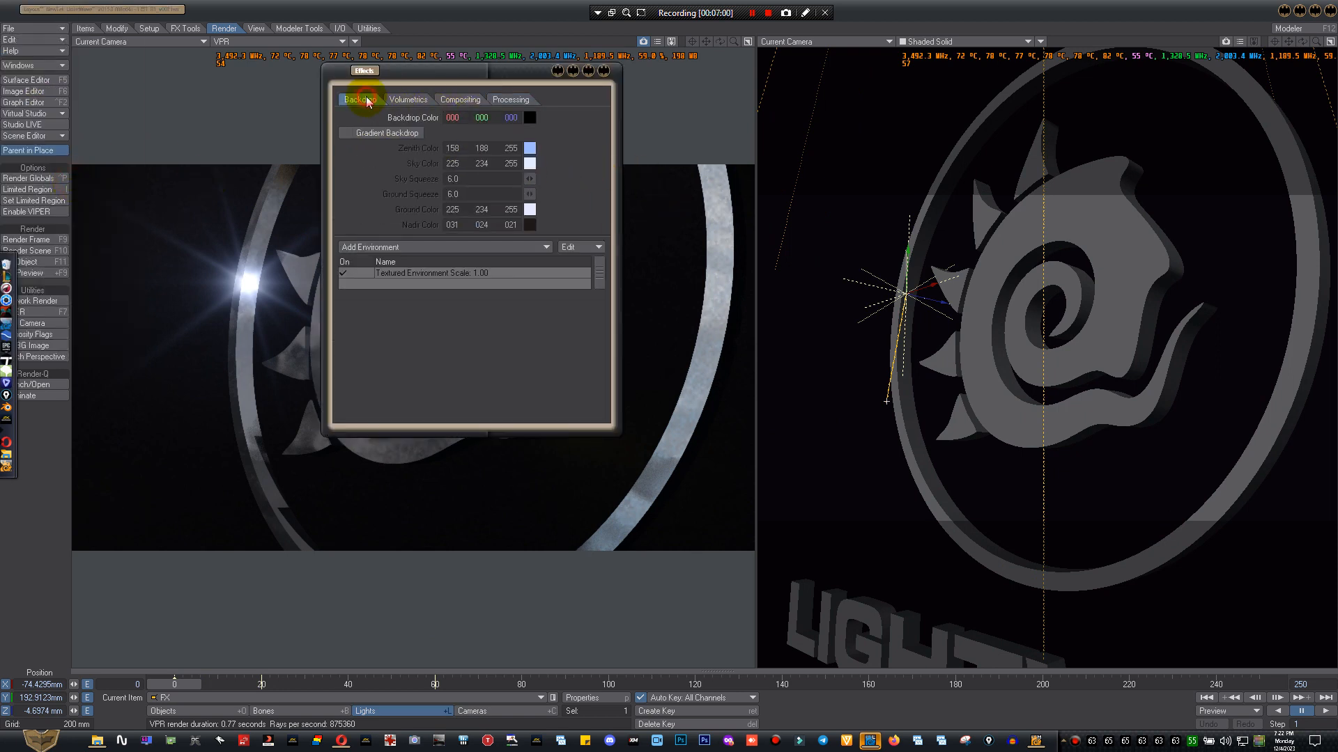
pyautogui.click(435, 274)
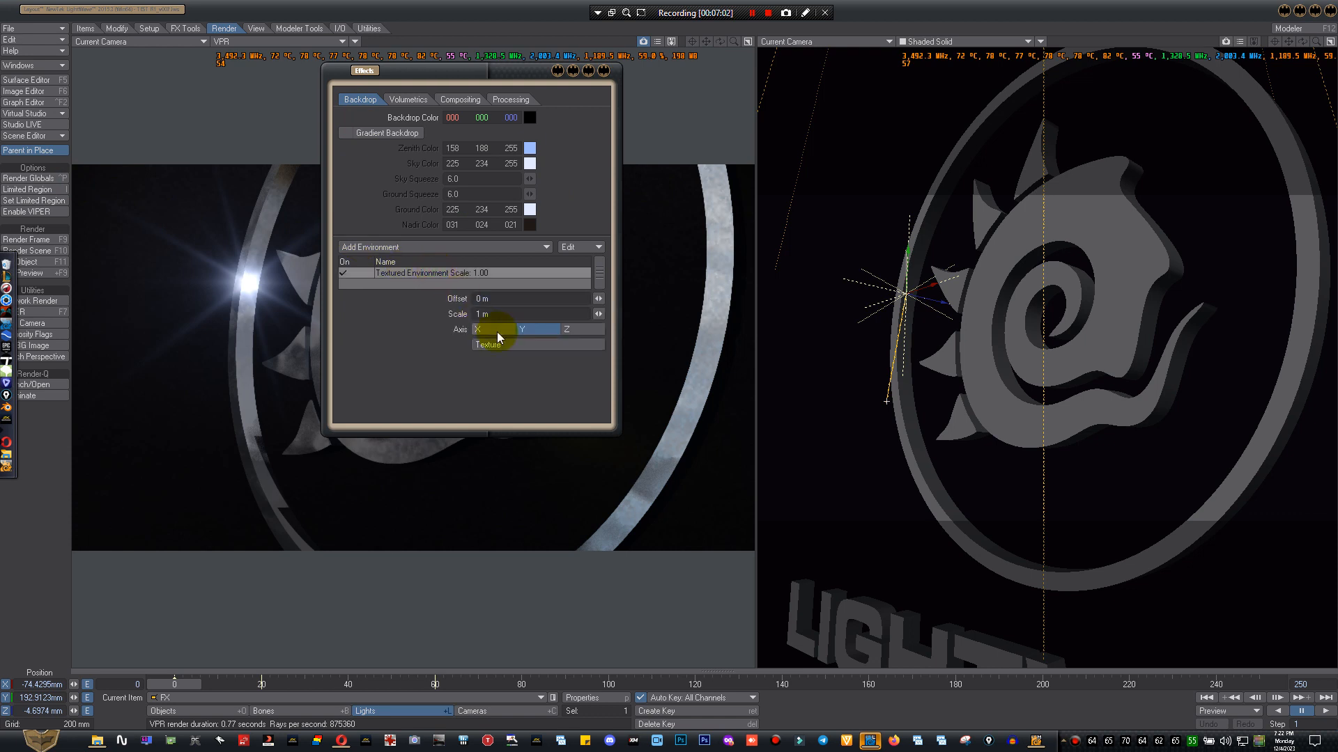
# - Open the environment's texture layer and show its spherical HDR Studio image in the Image Editor
pyautogui.click(491, 344)
pyautogui.moveTo(265, 230); pyautogui.dragTo(903, 94)
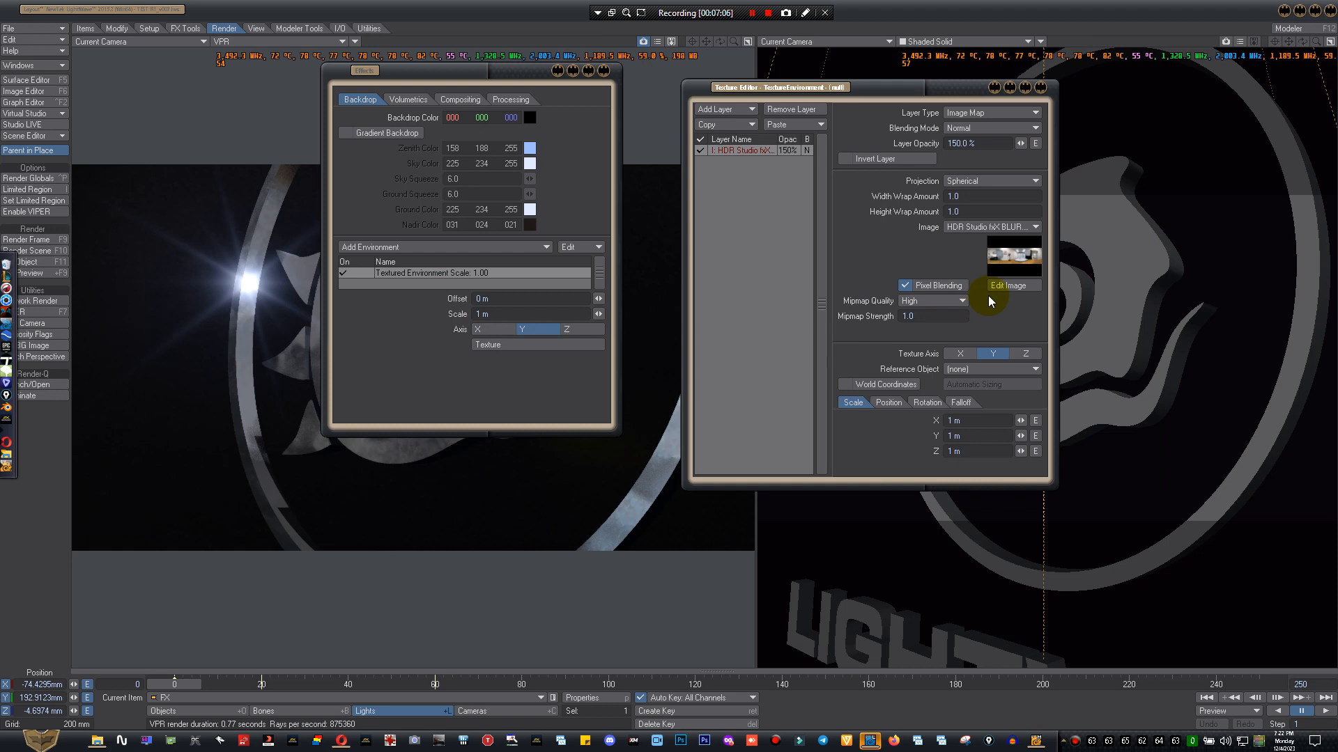
pyautogui.click(1007, 286)
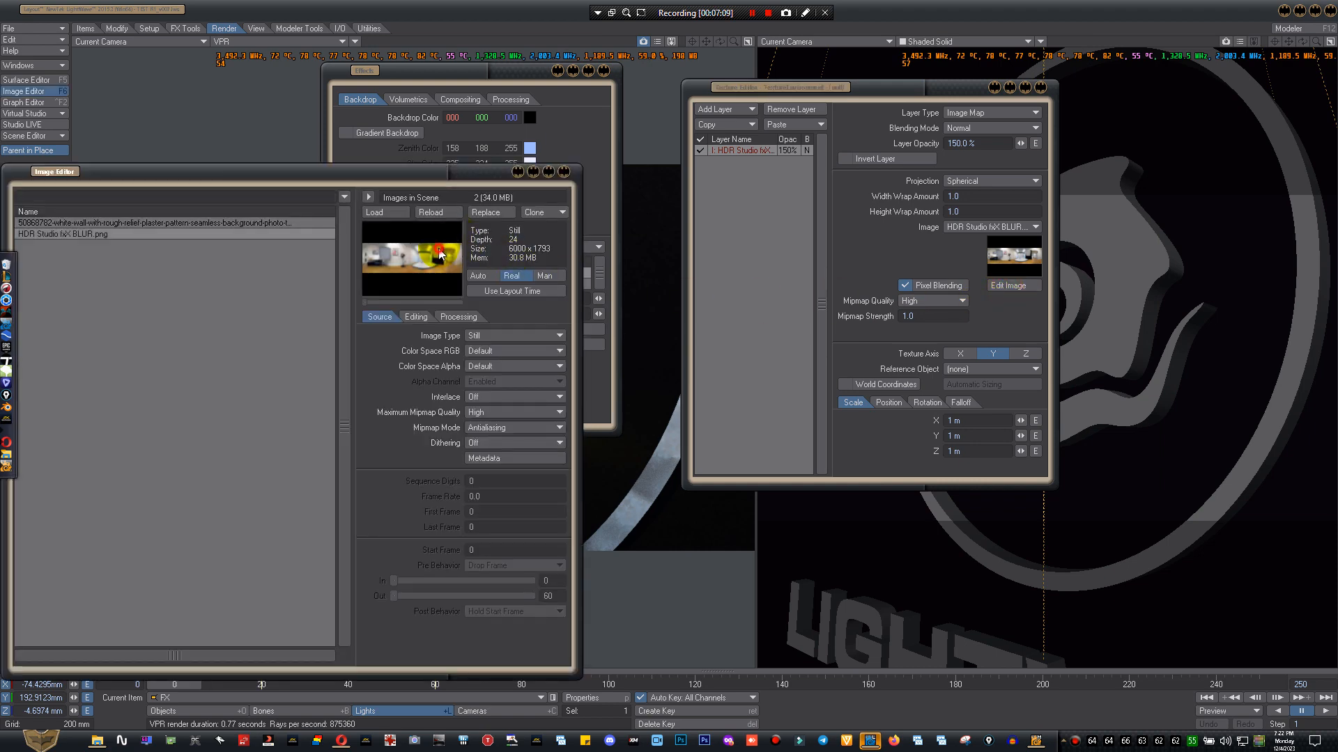
# - View the HDR Studio image at larger size in the image viewer, and close the viewer and the Image Editor
pyautogui.doubleClick(440, 255)
pyautogui.moveTo(489, 18); pyautogui.dragTo(569, 154)
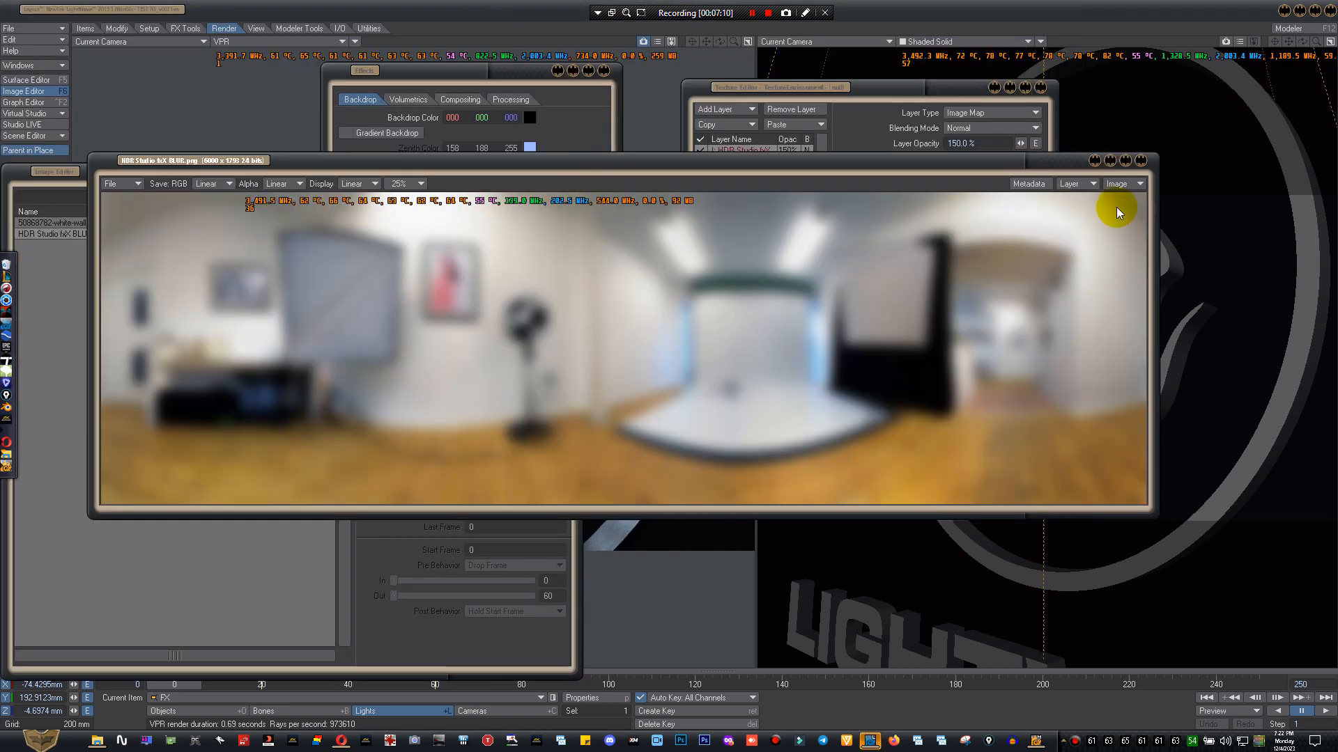
pyautogui.click(1140, 160)
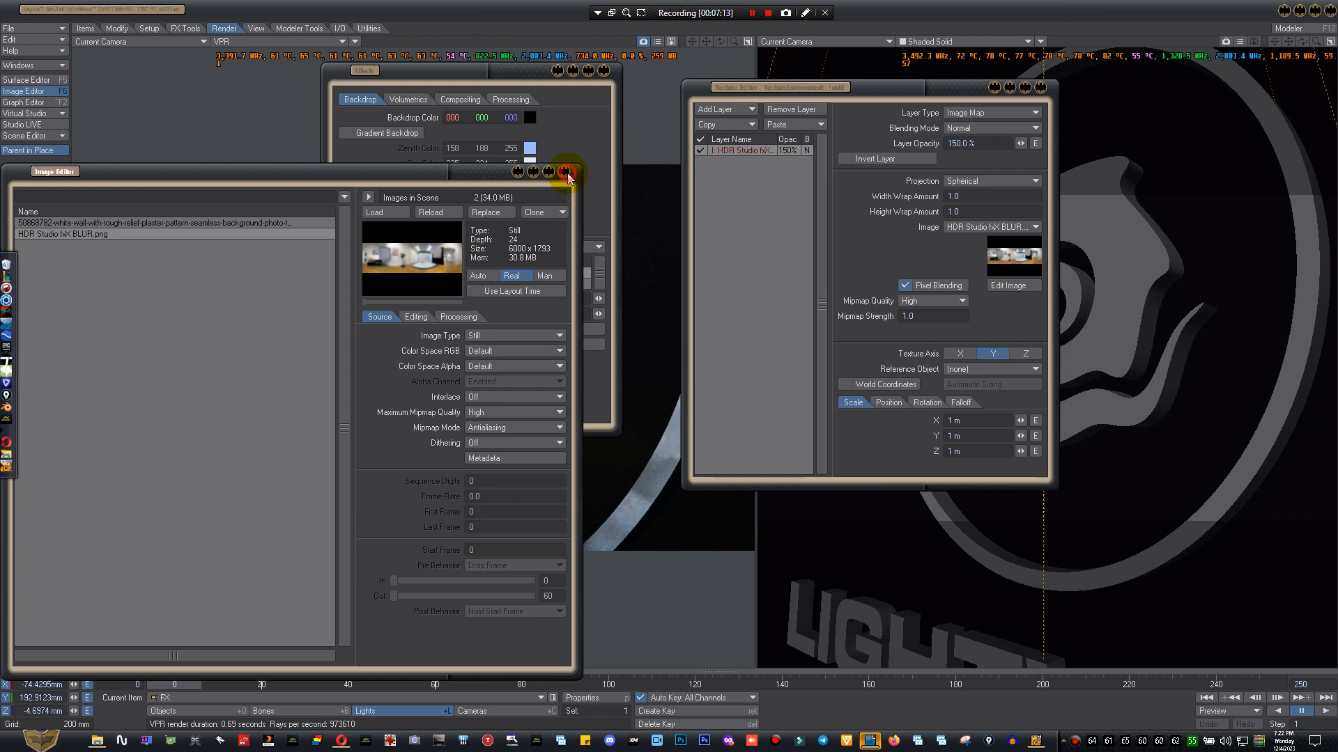
pyautogui.click(565, 173)
# - Toggle the HDR Studio texture layer off and back on, and close the environment's Texture Editor
pyautogui.click(701, 149)
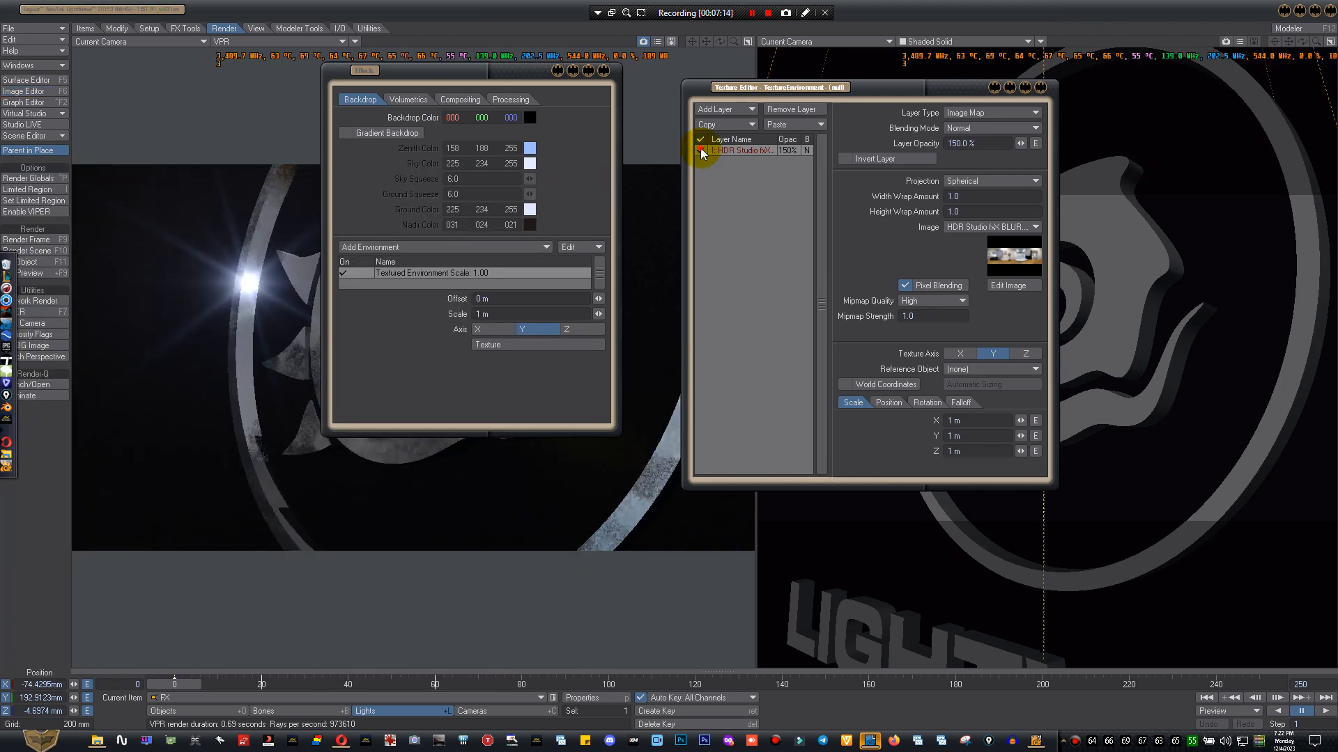
pyautogui.click(700, 150)
pyautogui.moveTo(935, 92); pyautogui.dragTo(980, 169)
pyautogui.click(1087, 166)
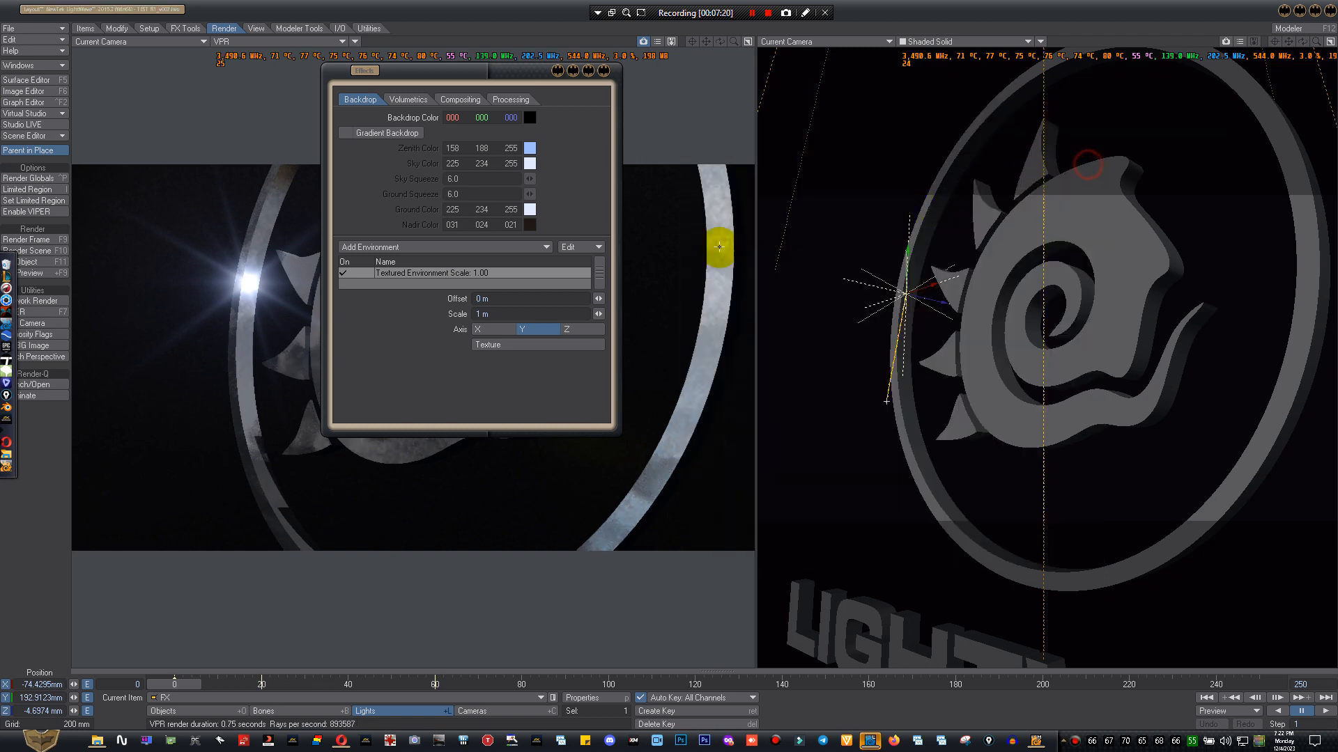
# - Move the effects settings clear of the render preview and review the volumetric, compositing and processing settings
pyautogui.moveTo(467, 75); pyautogui.dragTo(893, 92)
pyautogui.click(852, 118)
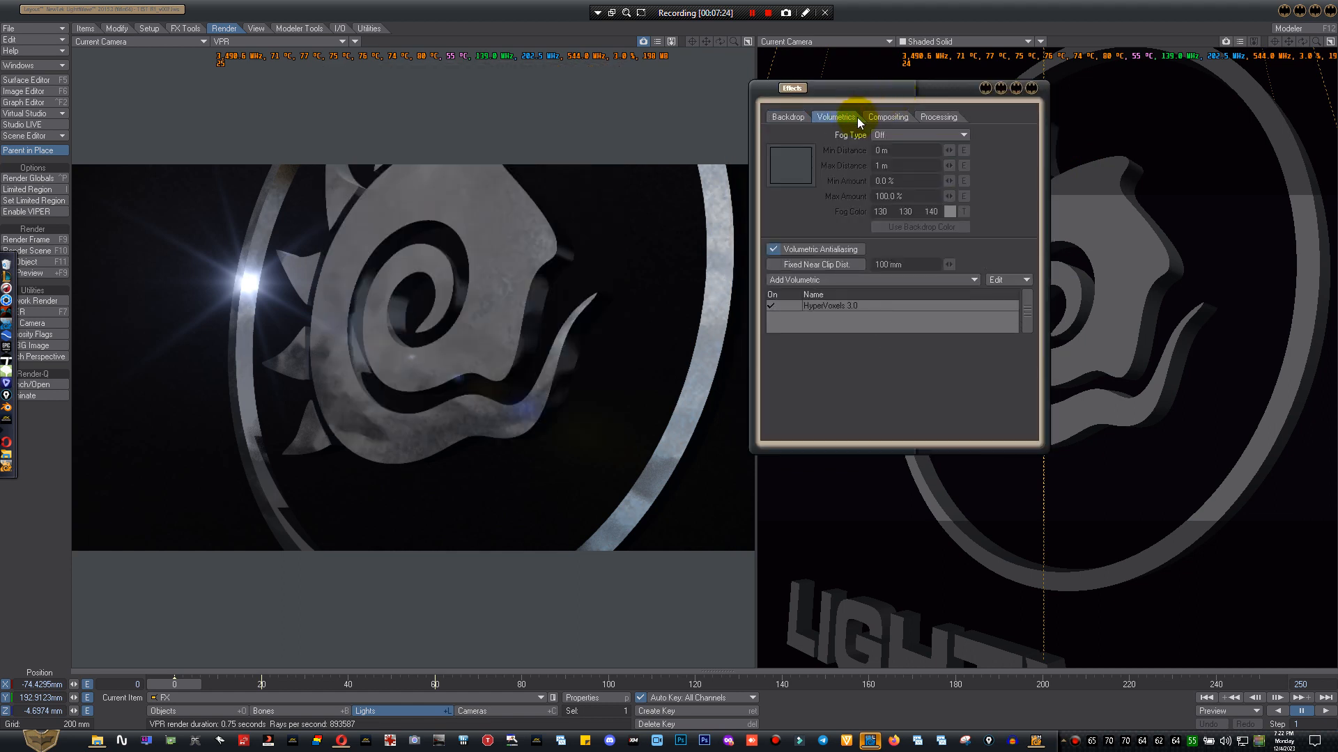
pyautogui.click(873, 120)
pyautogui.click(935, 118)
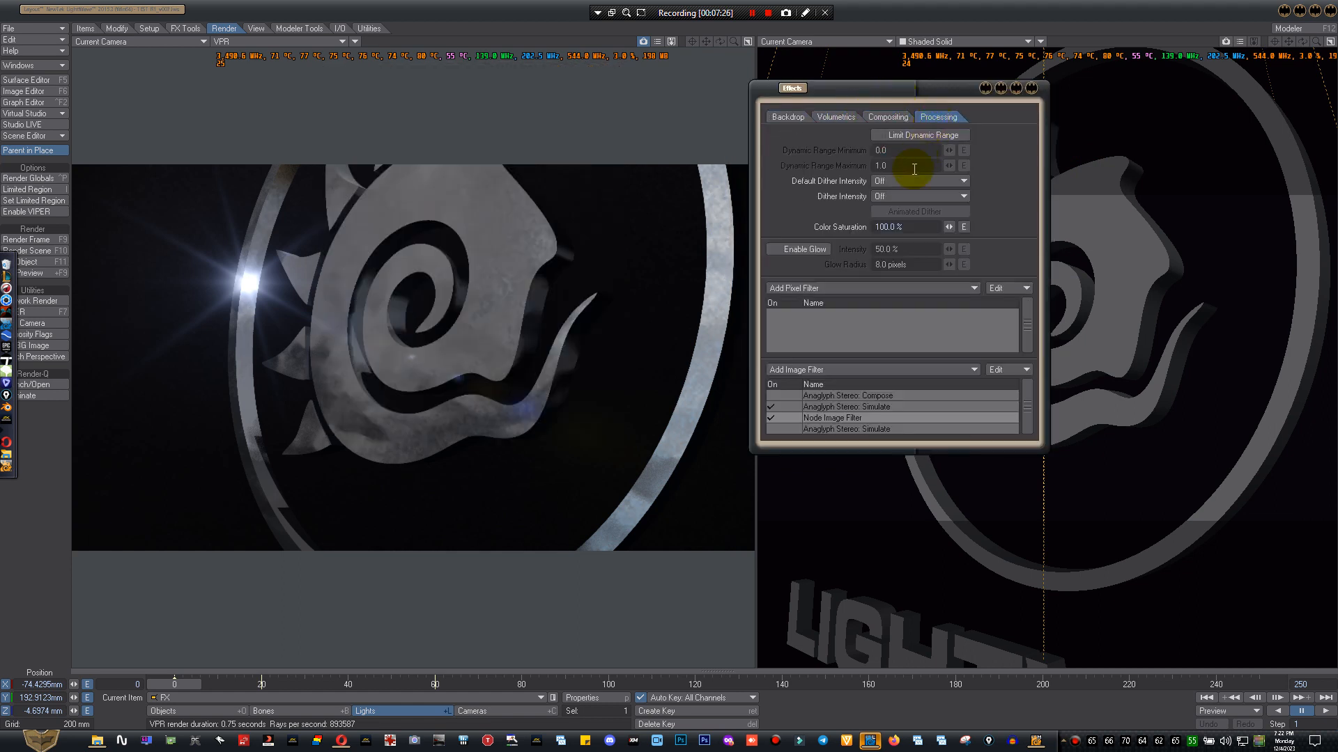
# - Check the eye separation of the enabled Anaglyph Stereo: Simulate image filter and leave it without changes
pyautogui.click(867, 407)
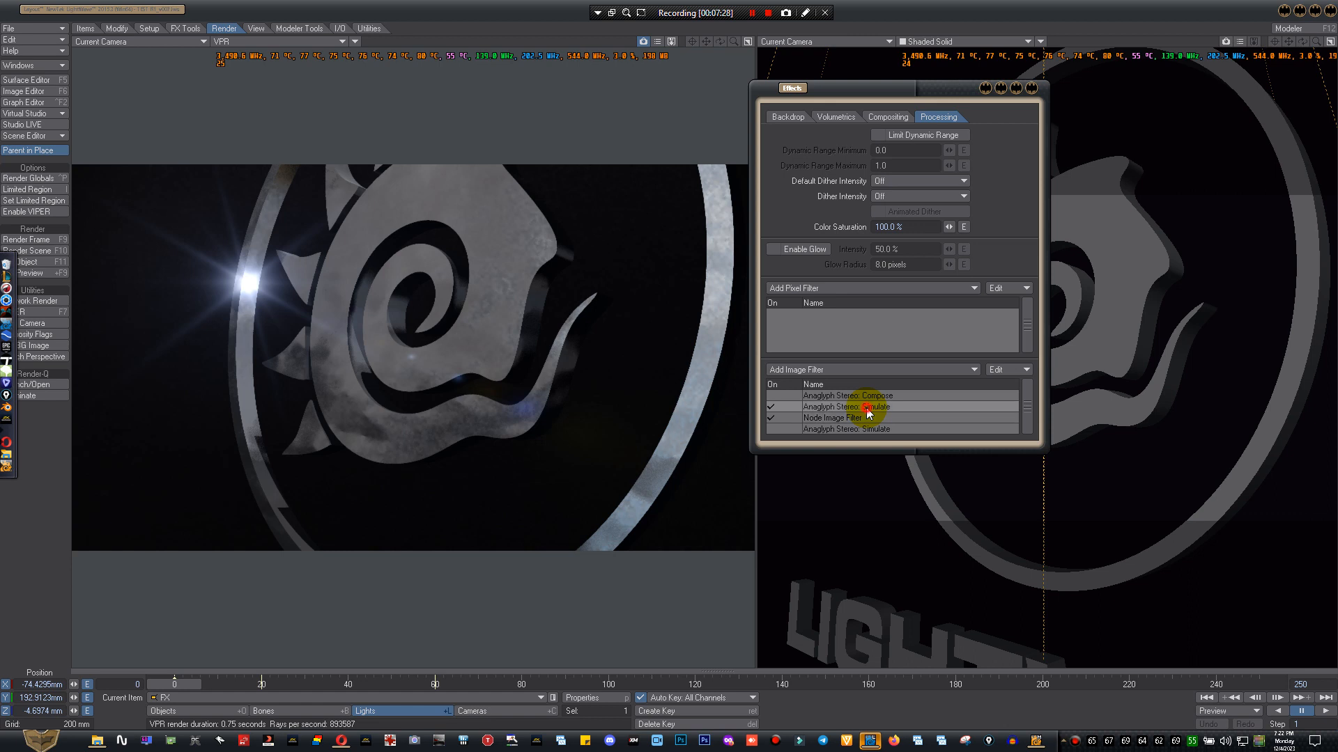
pyautogui.doubleClick(909, 408)
pyautogui.click(351, 248)
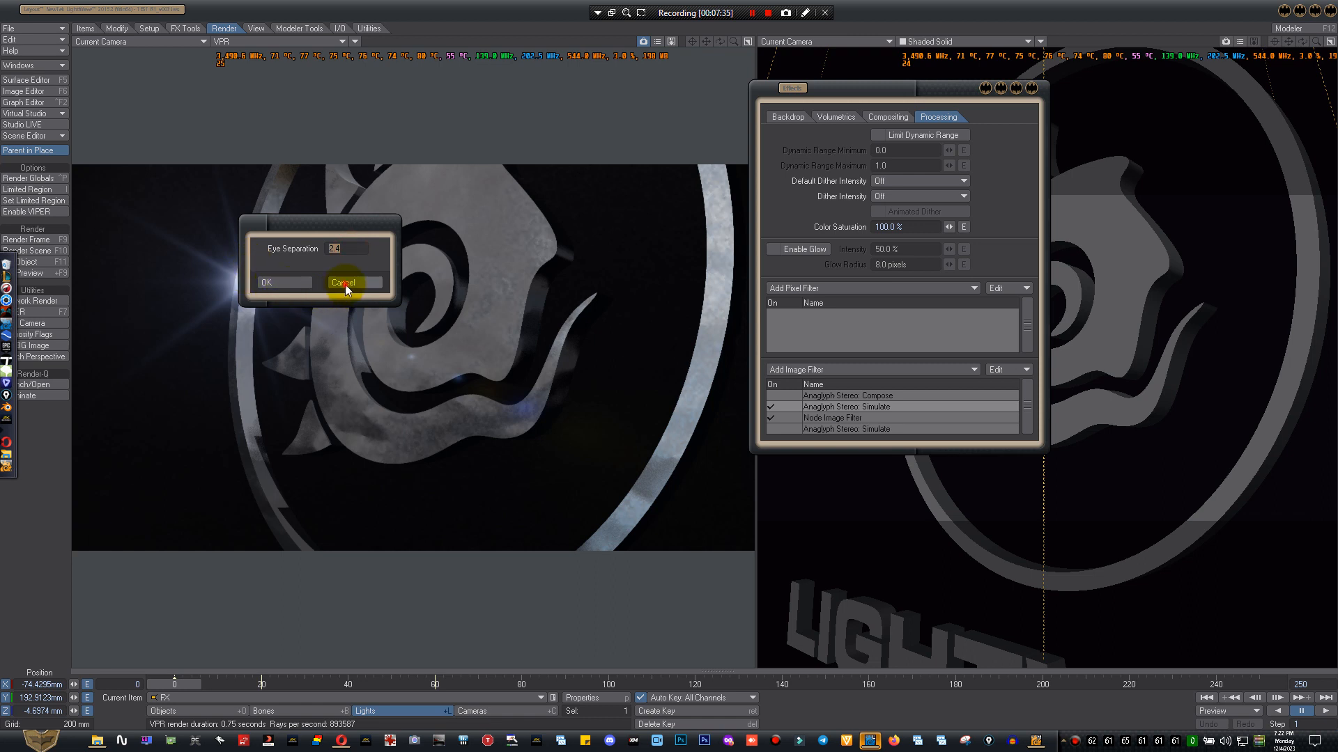
pyautogui.click(345, 283)
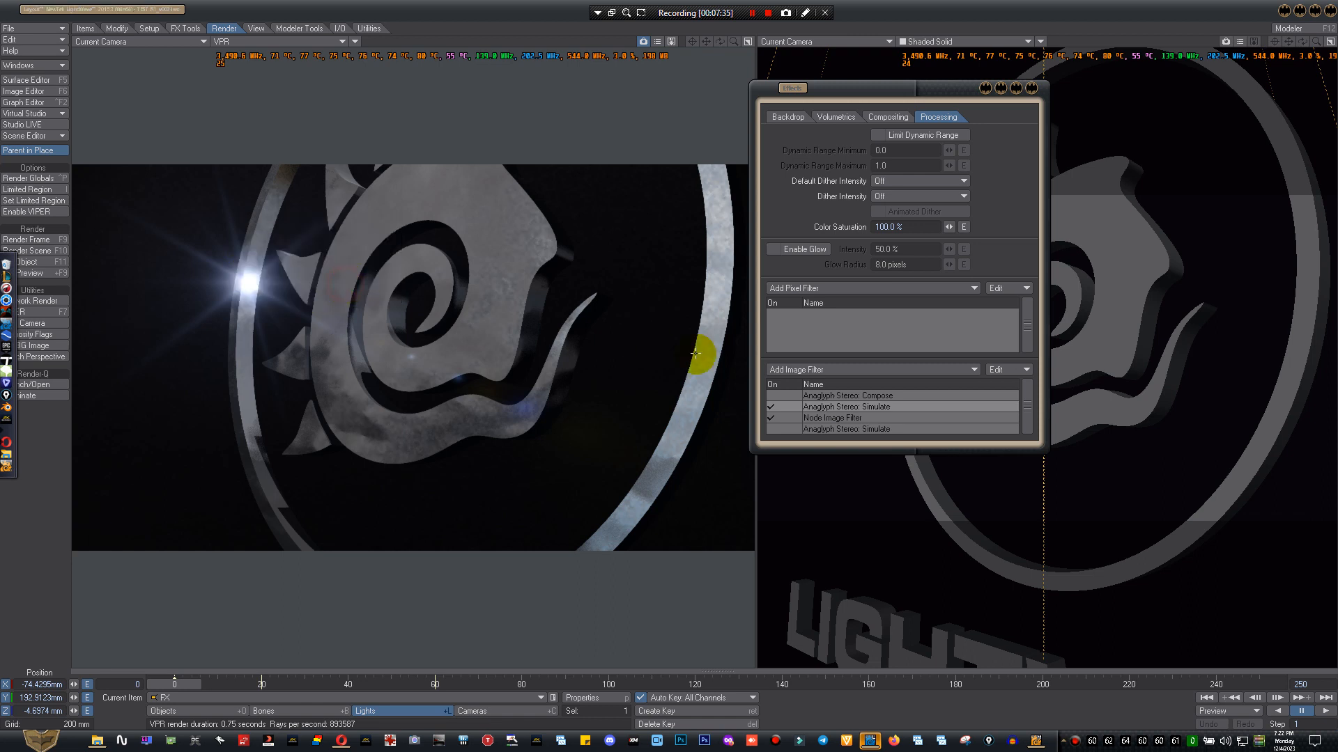
# - Examine the Node Image Filter network, shifting the Fast ToneMap and Render Buffer nodes slightly, and close the node editor
pyautogui.doubleClick(837, 419)
pyautogui.moveTo(676, 490); pyautogui.dragTo(638, 442)
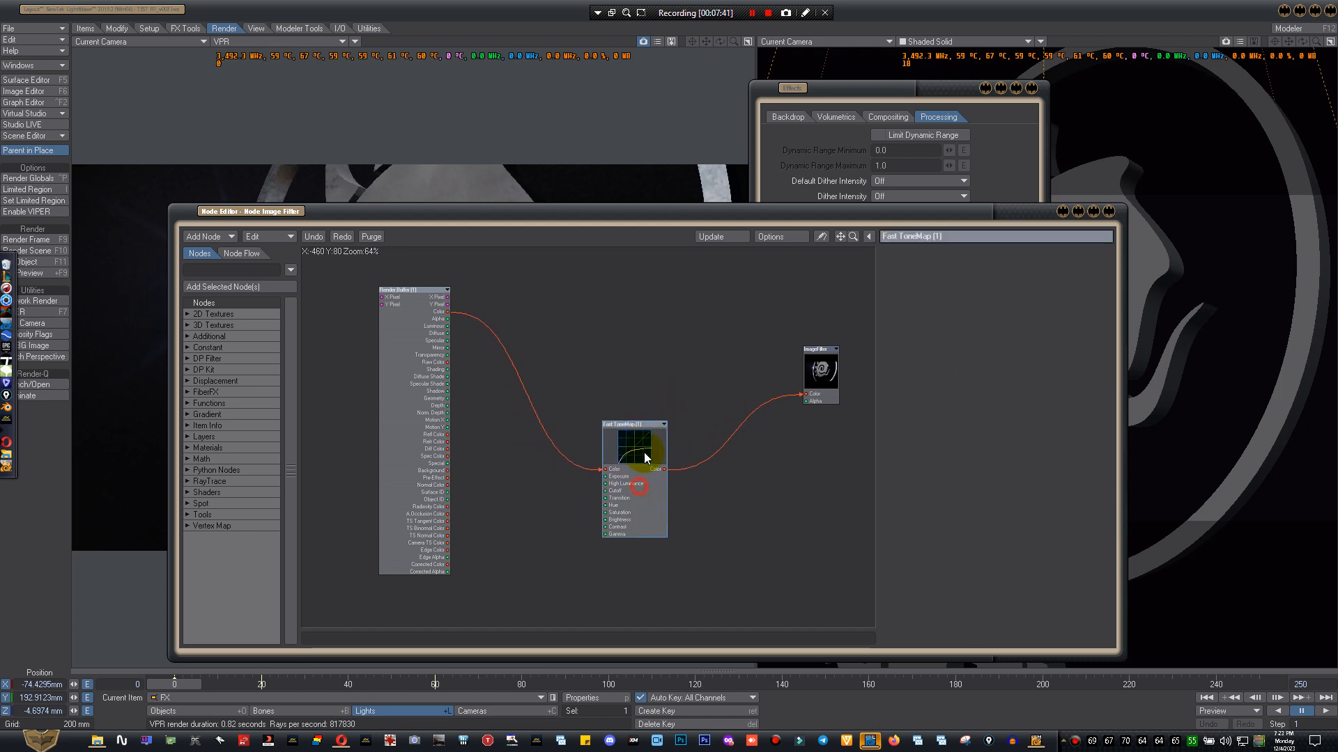
pyautogui.moveTo(433, 337); pyautogui.dragTo(444, 364)
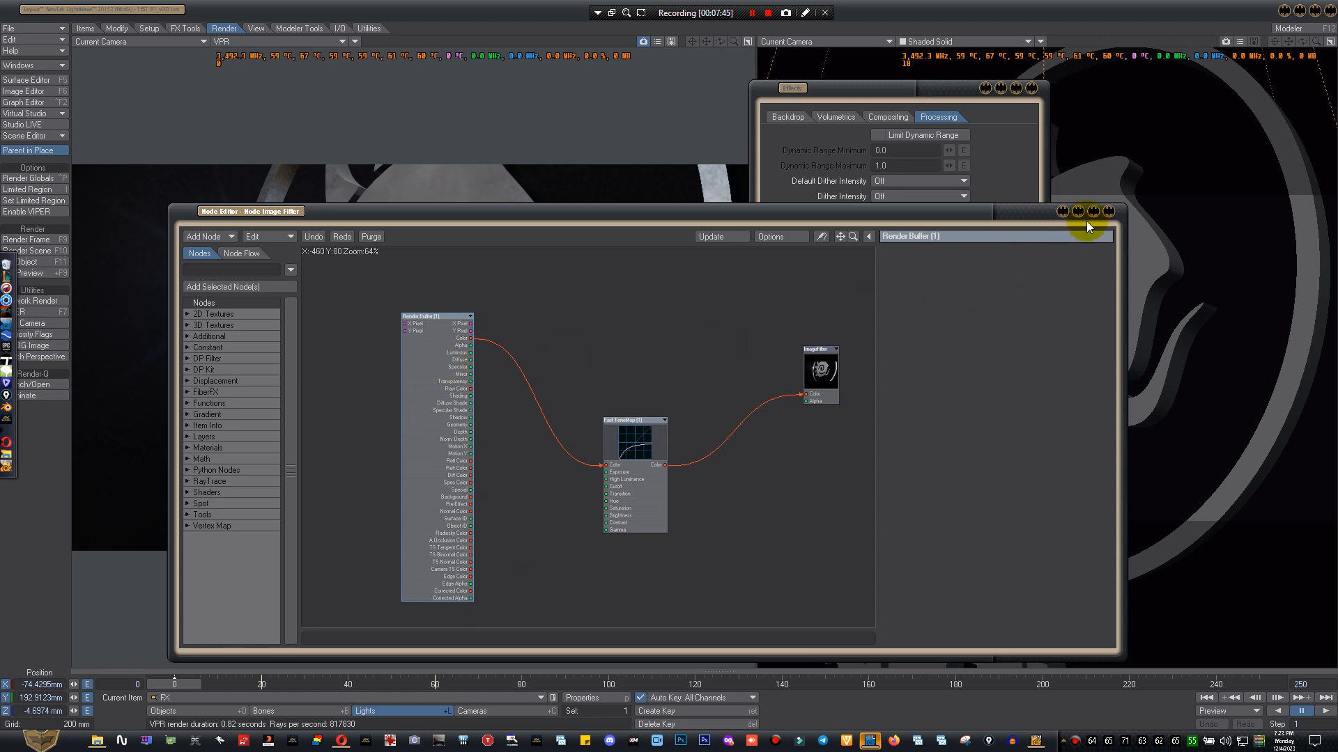
pyautogui.click(1110, 212)
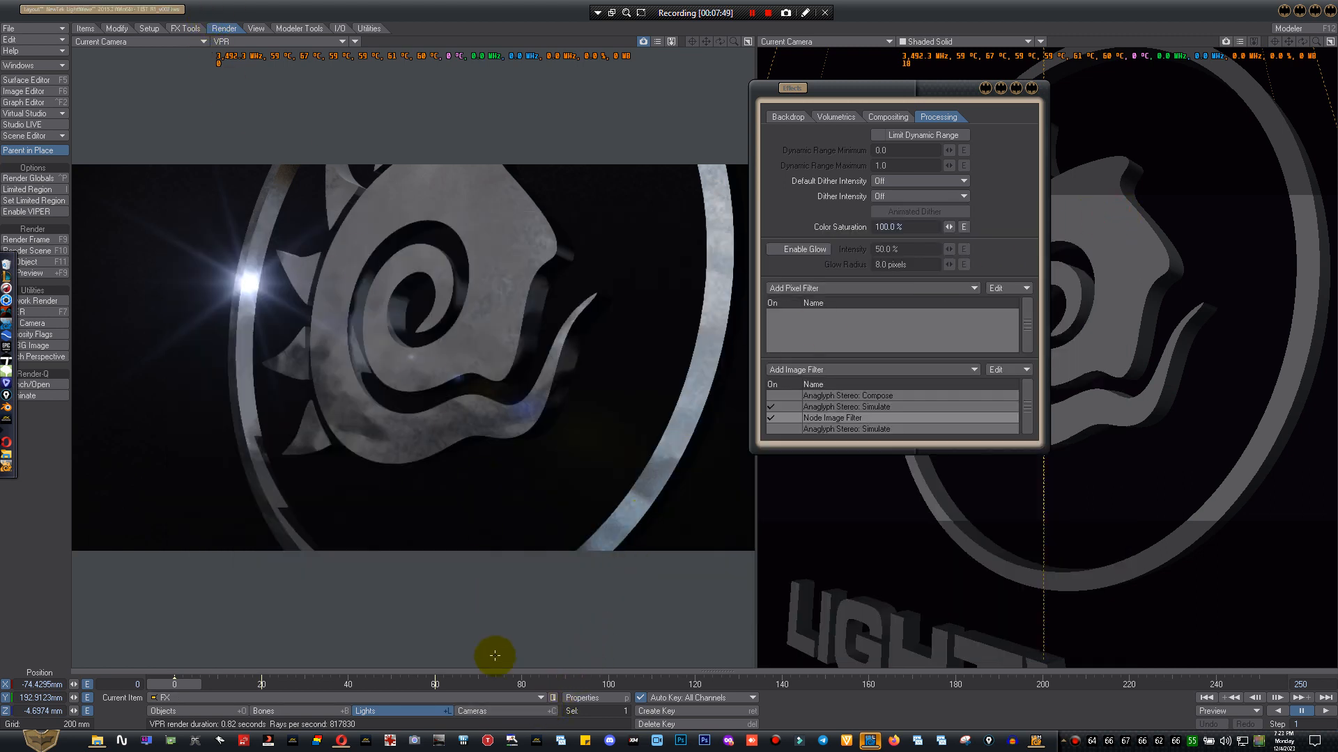
# - Save the scene under its current file name
pyautogui.click(62, 31)
pyautogui.moveTo(82, 77)
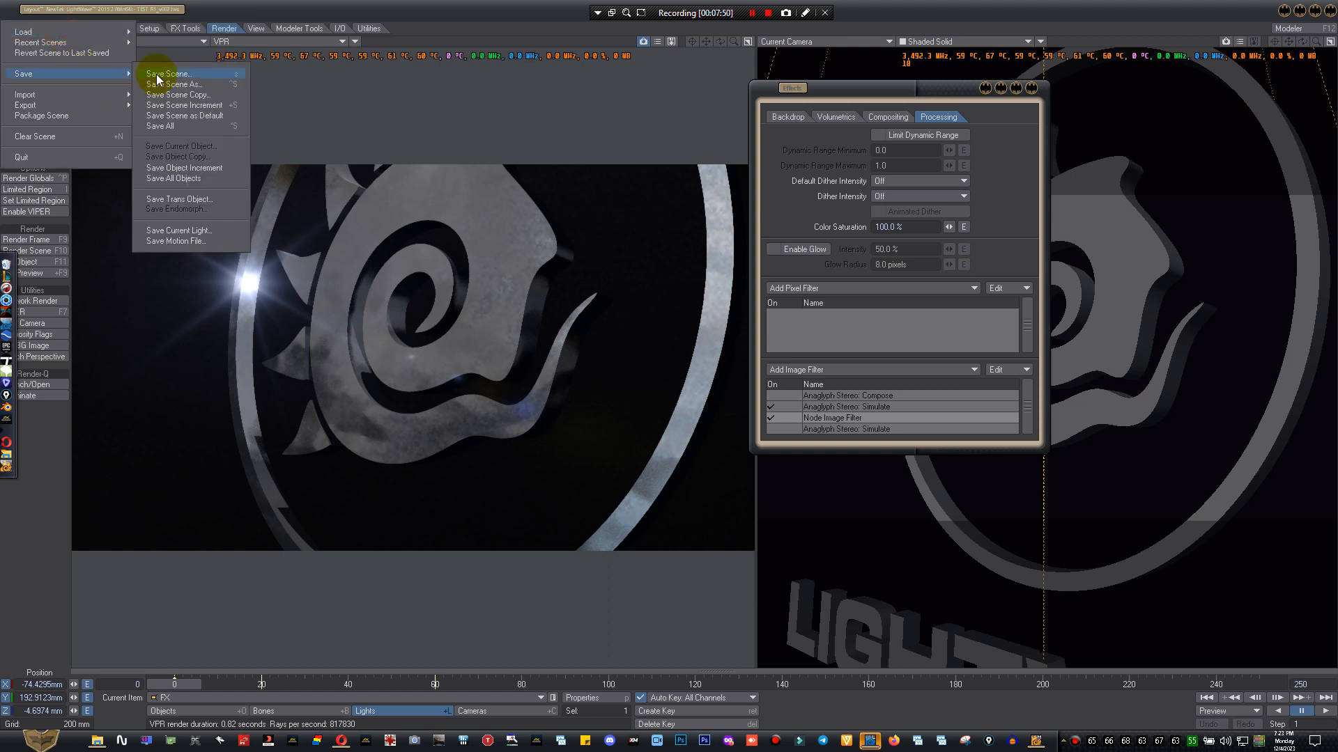
pyautogui.click(156, 72)
pyautogui.click(574, 115)
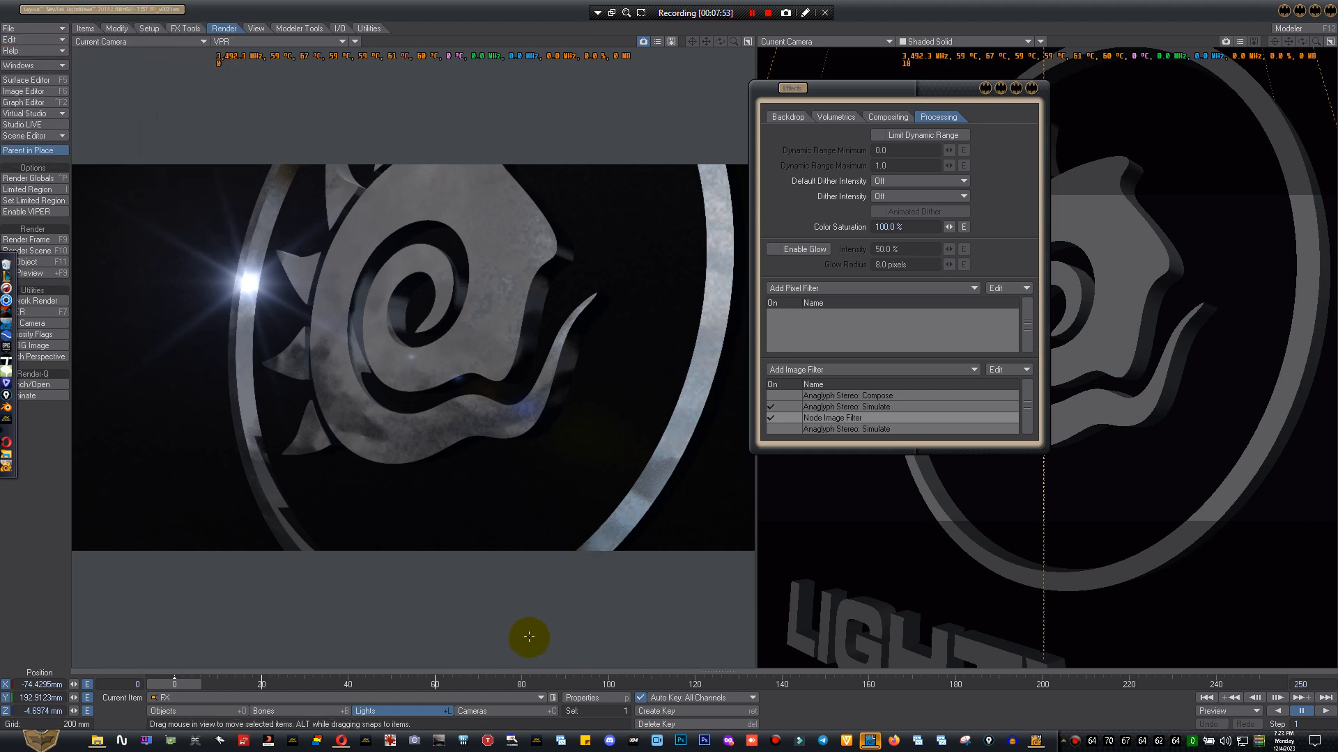
# - Render frame 0, inspect the finished image at 100% in the full-screen viewer, and close the viewer
pyautogui.click(65, 241)
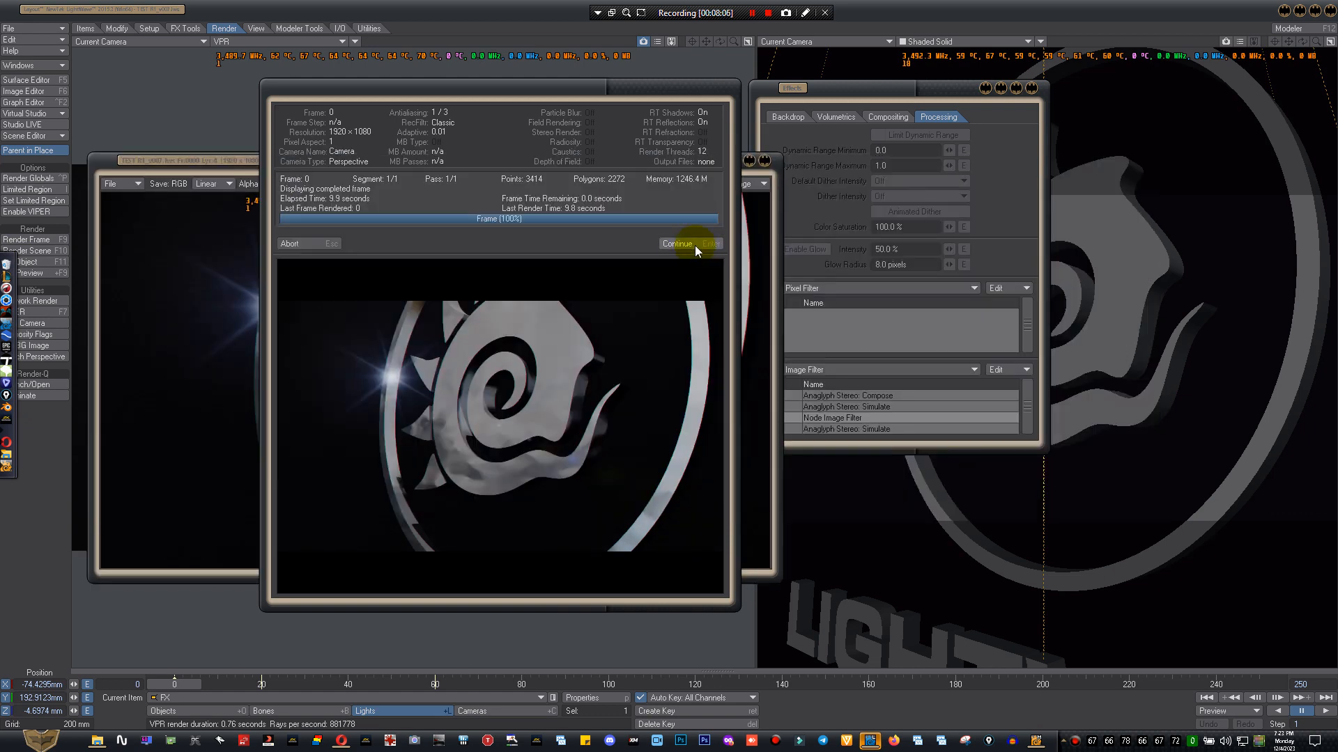
pyautogui.click(696, 245)
pyautogui.click(751, 163)
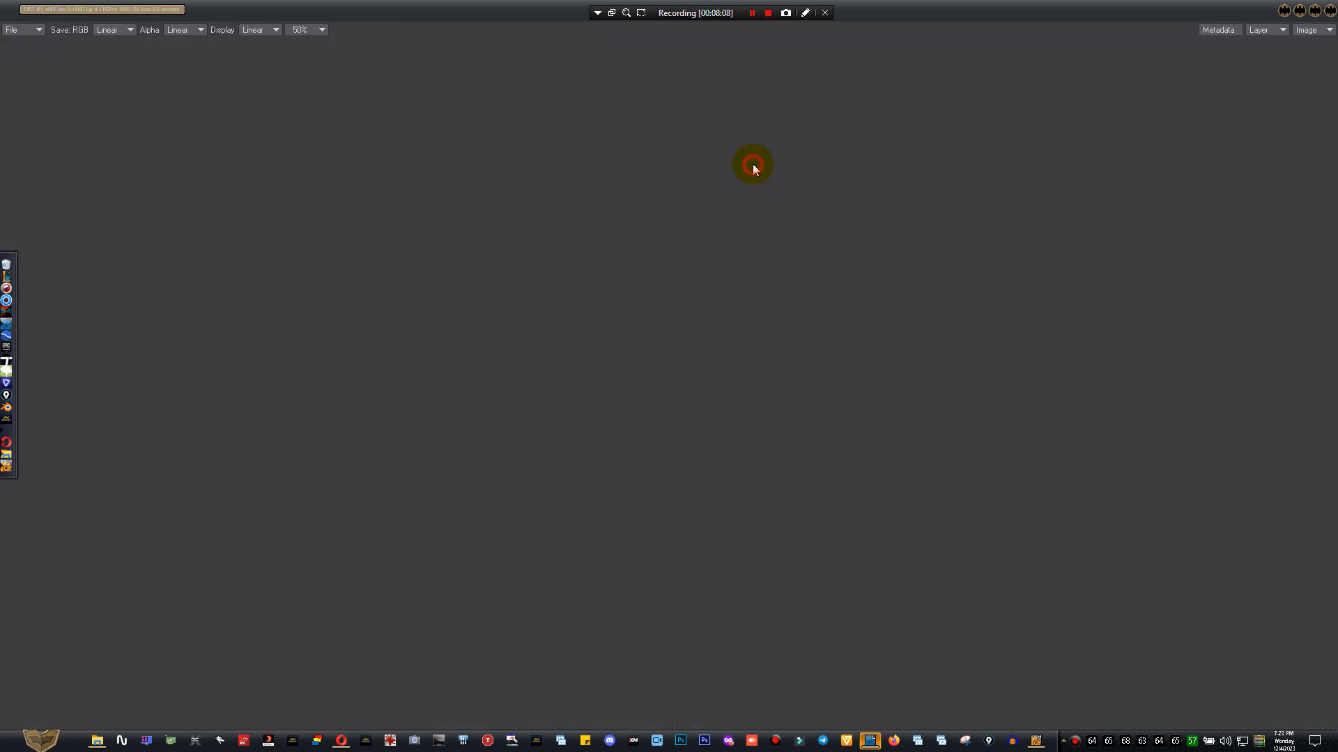
pyautogui.click(323, 29)
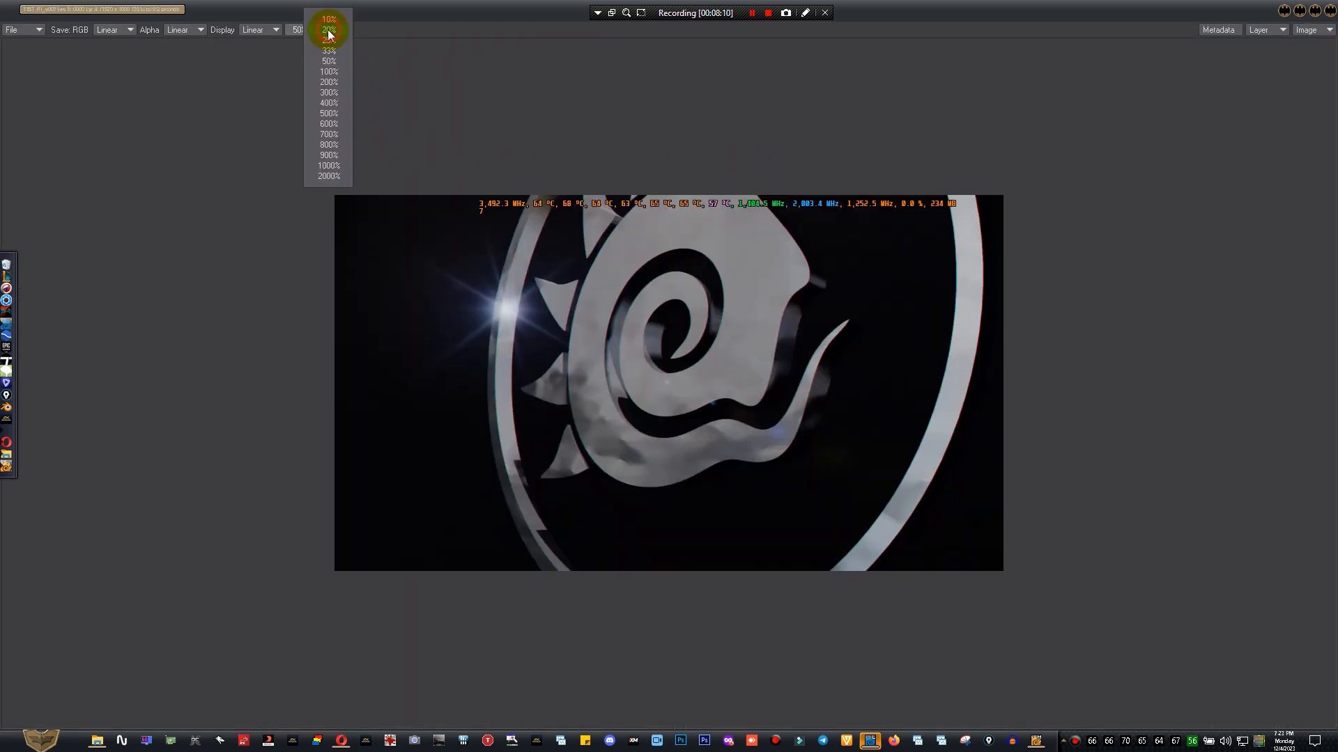
pyautogui.click(329, 72)
pyautogui.moveTo(1332, 327); pyautogui.dragTo(1332, 246)
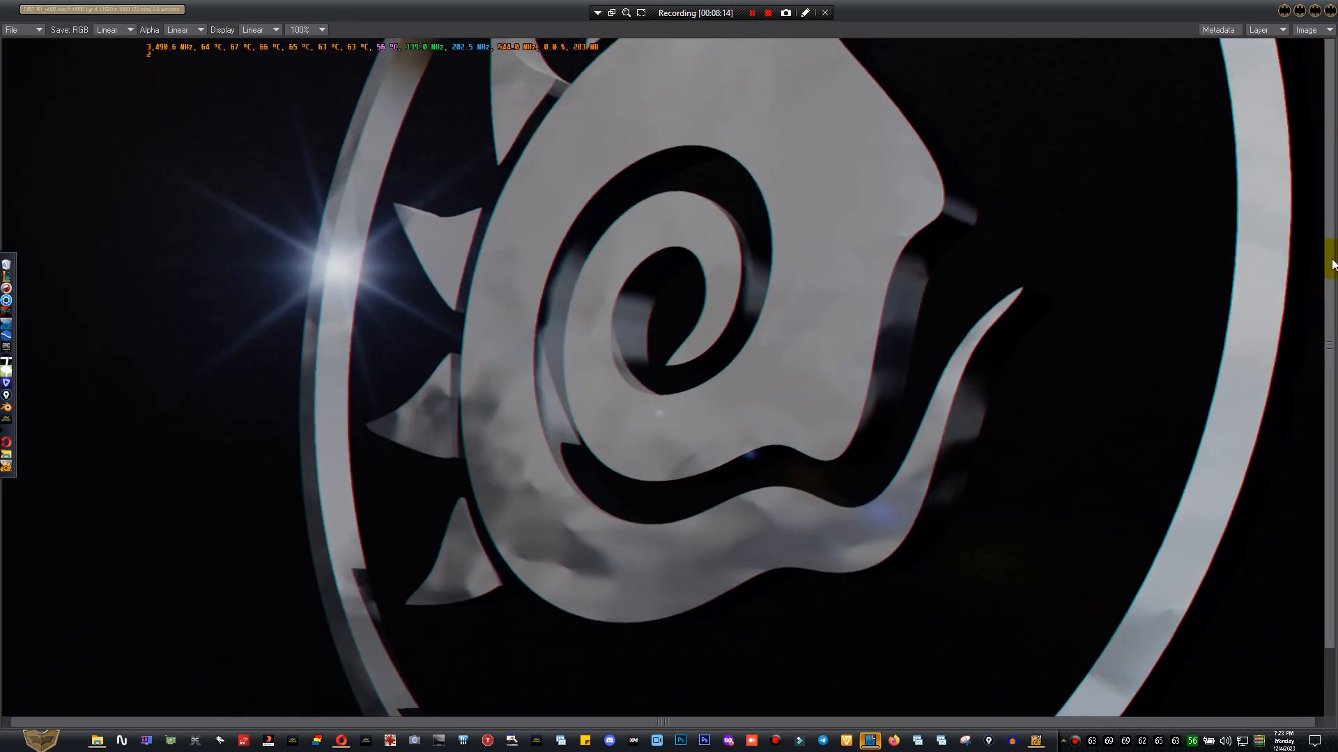
pyautogui.moveTo(1332, 264); pyautogui.dragTo(1320, 362)
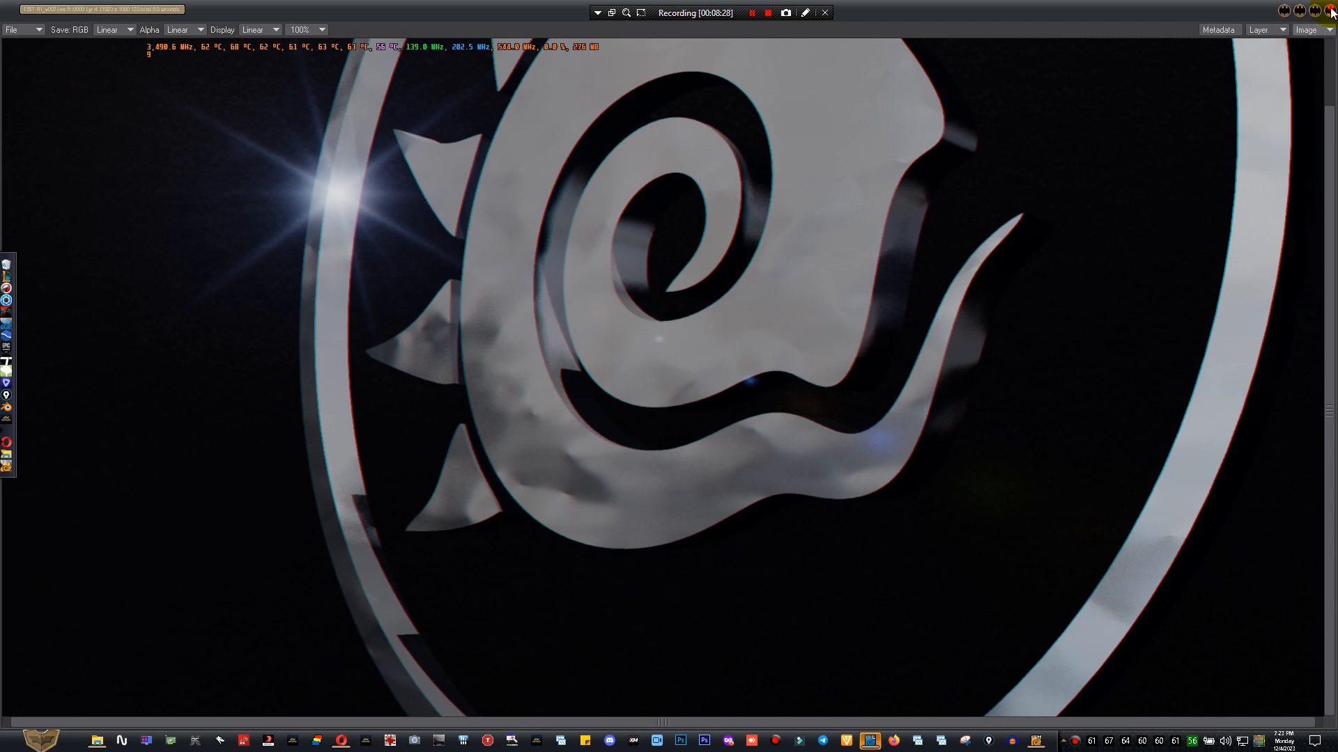
pyautogui.press('Escape')
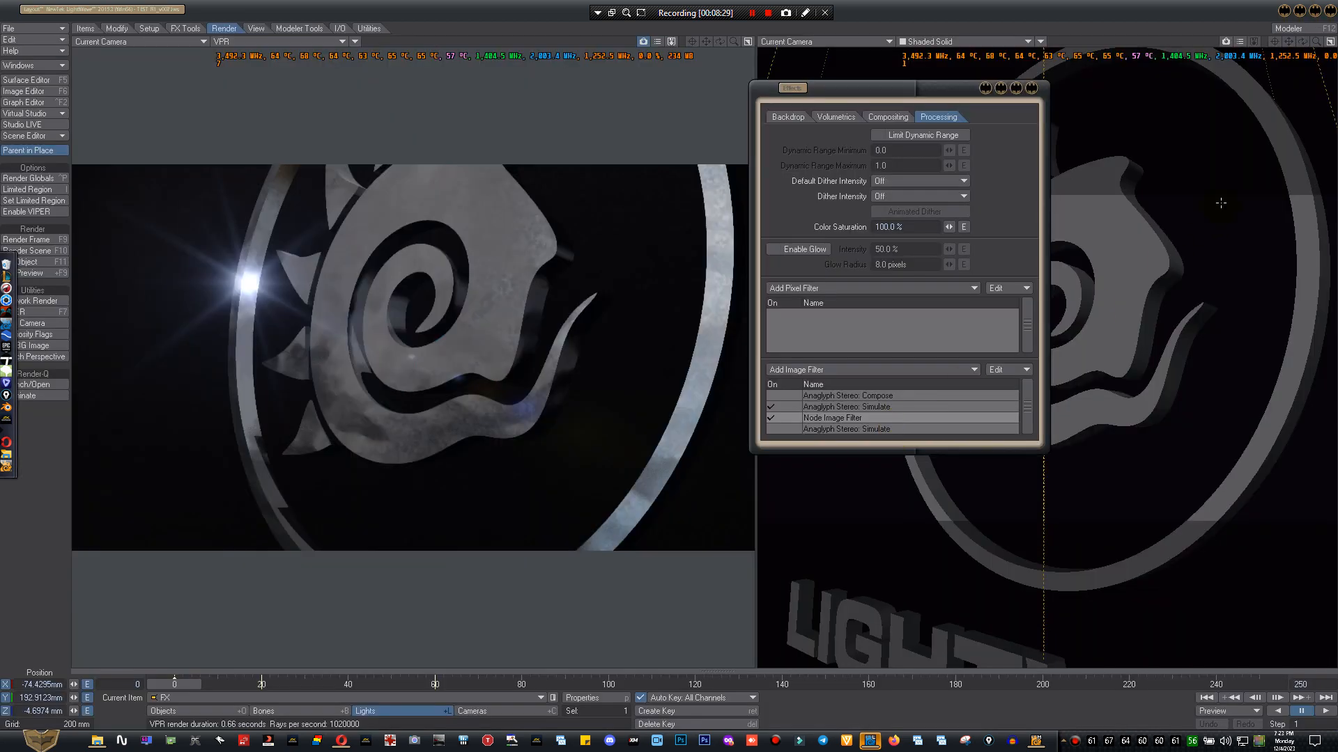
# - Review the FX light's lens flare streak and reflection options, and close the flare and light settings
pyautogui.click(599, 697)
pyautogui.click(846, 365)
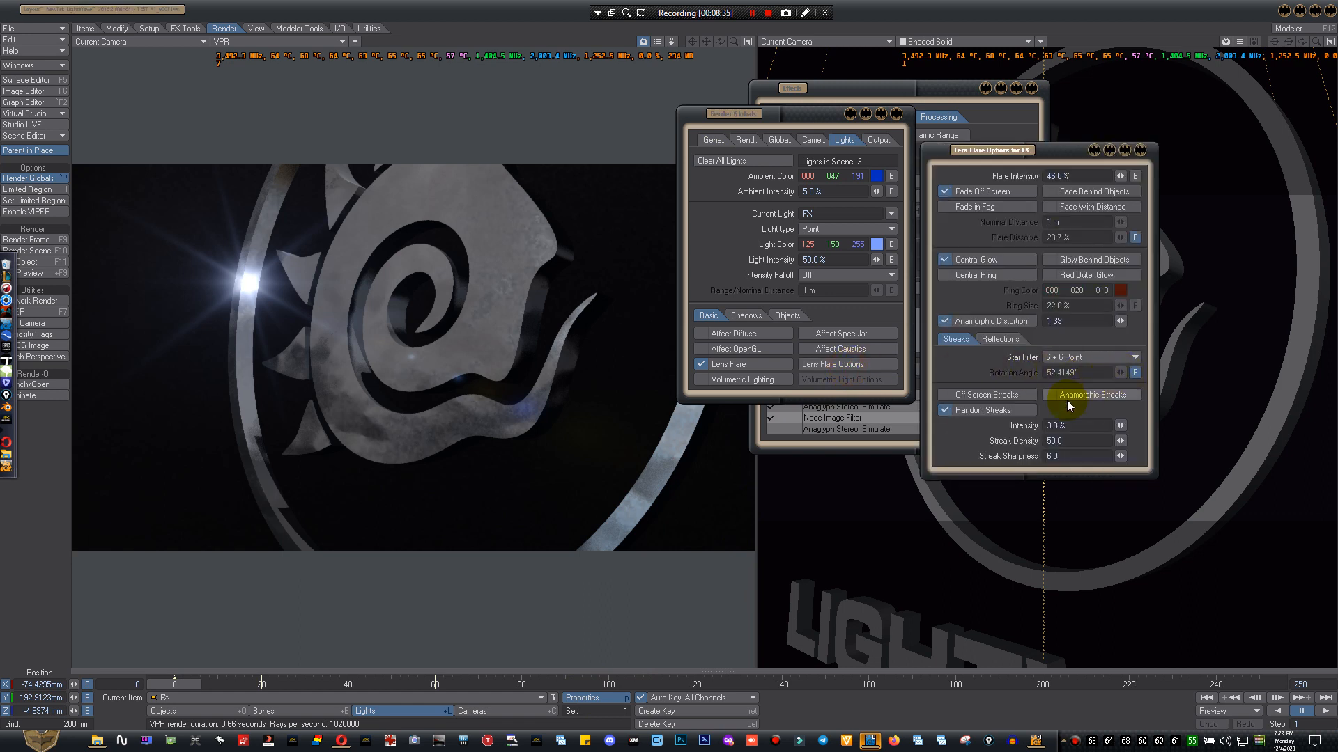
pyautogui.click(1004, 337)
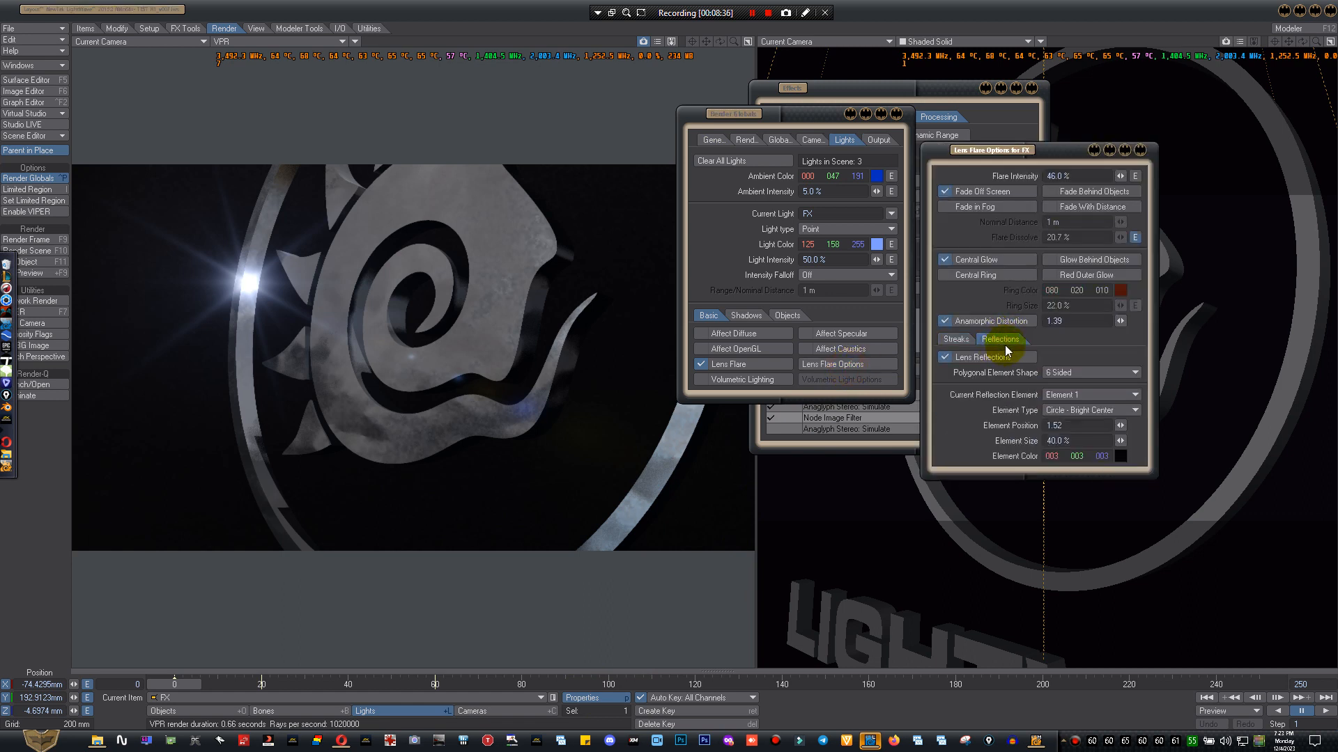
pyautogui.click(1001, 364)
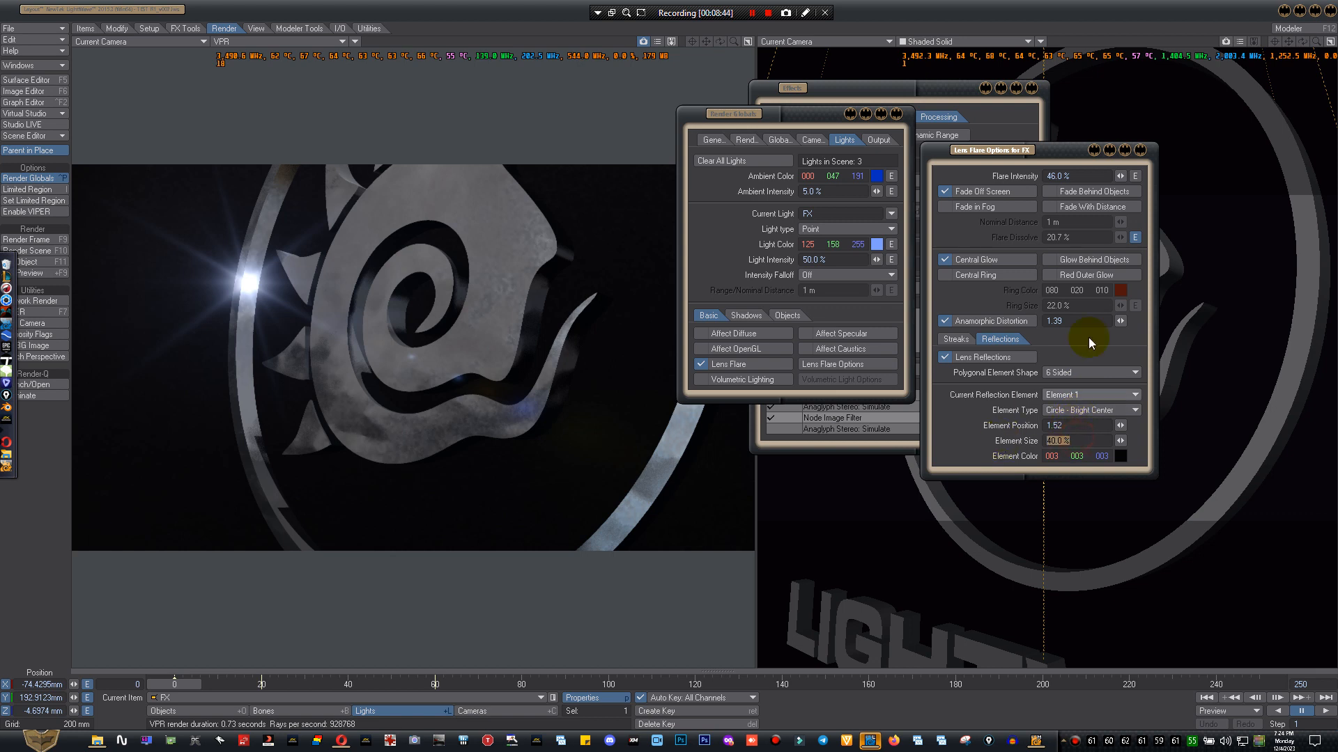
pyautogui.click(1140, 151)
pyautogui.click(897, 114)
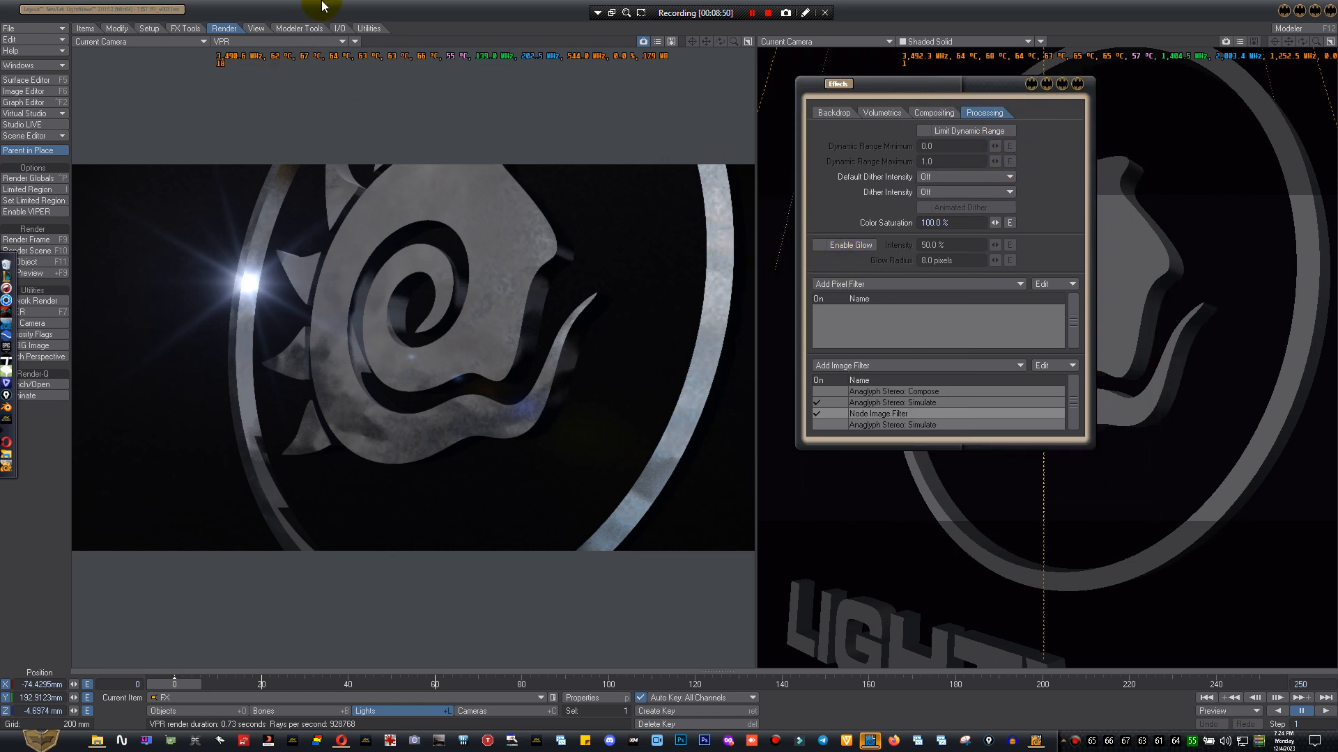
# - Scrub to frame 34, check the VPR viewport options, and close them along with the effects settings
pyautogui.moveTo(197, 685); pyautogui.dragTo(321, 686)
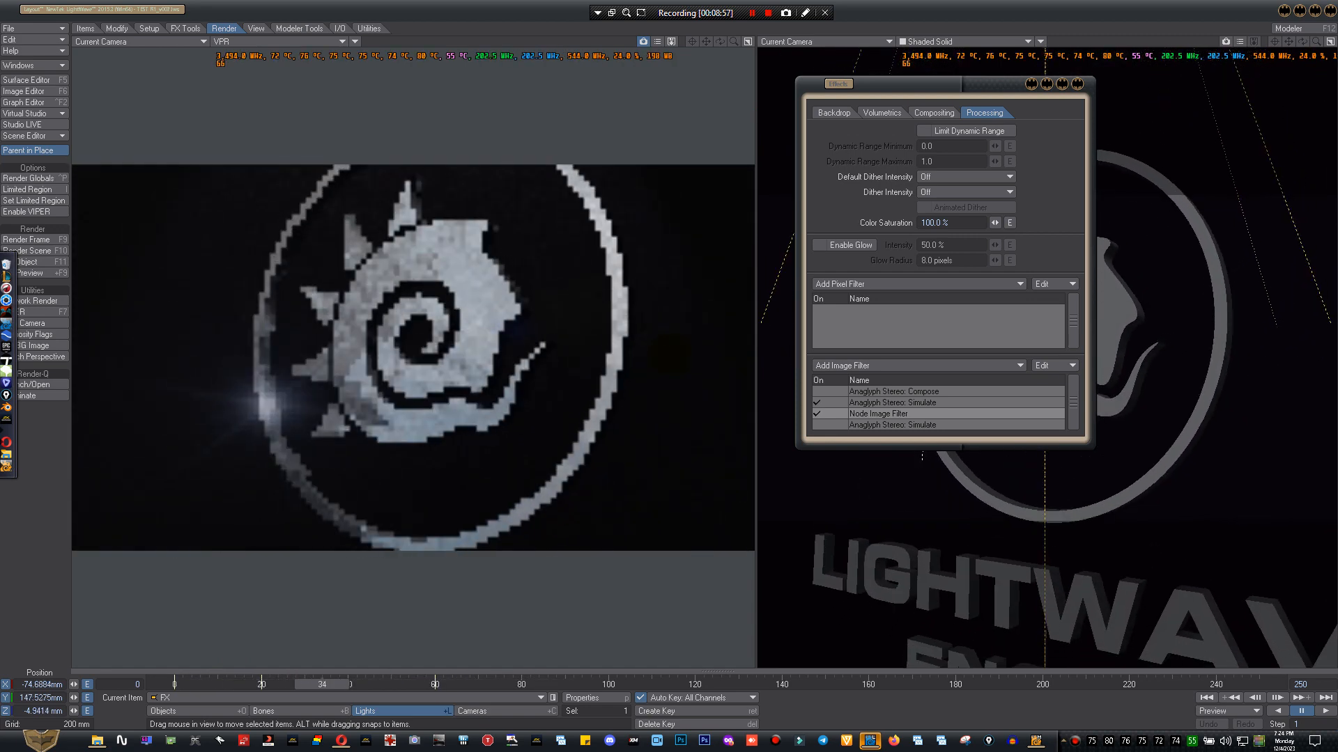
pyautogui.click(657, 42)
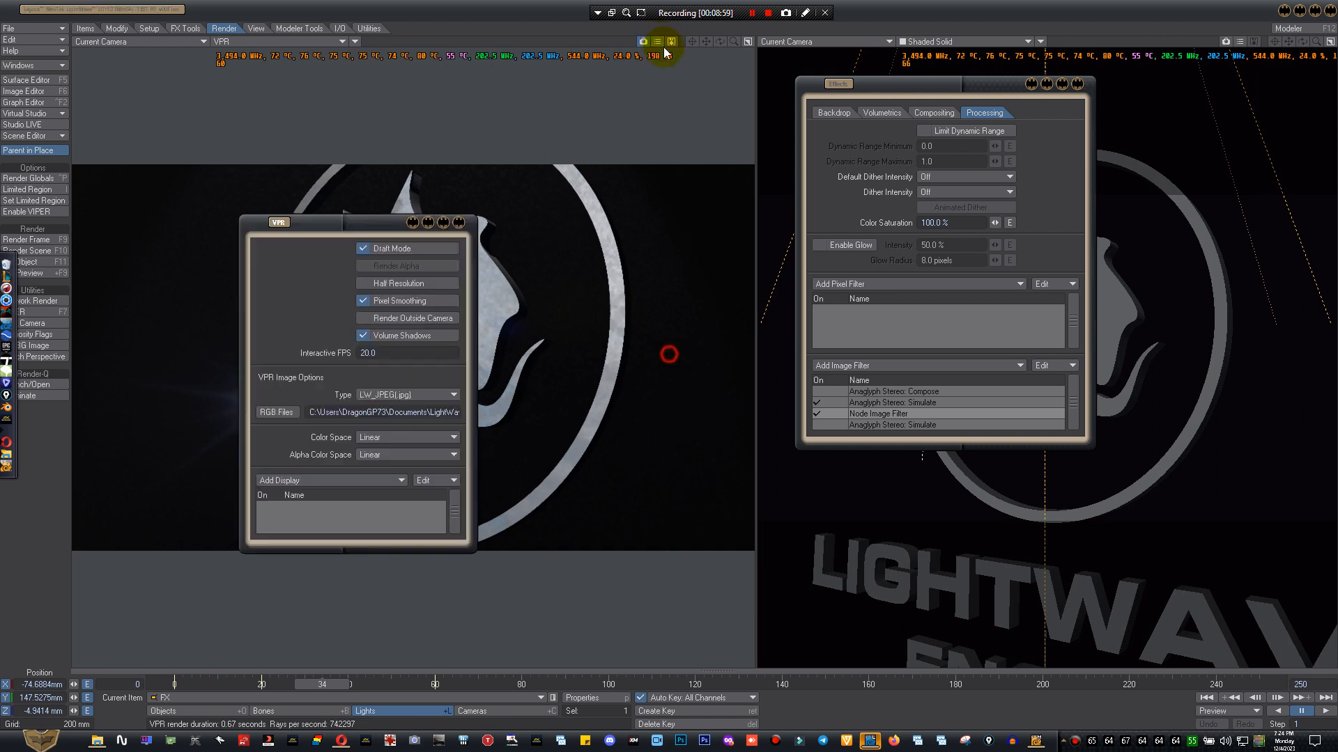
pyautogui.click(459, 225)
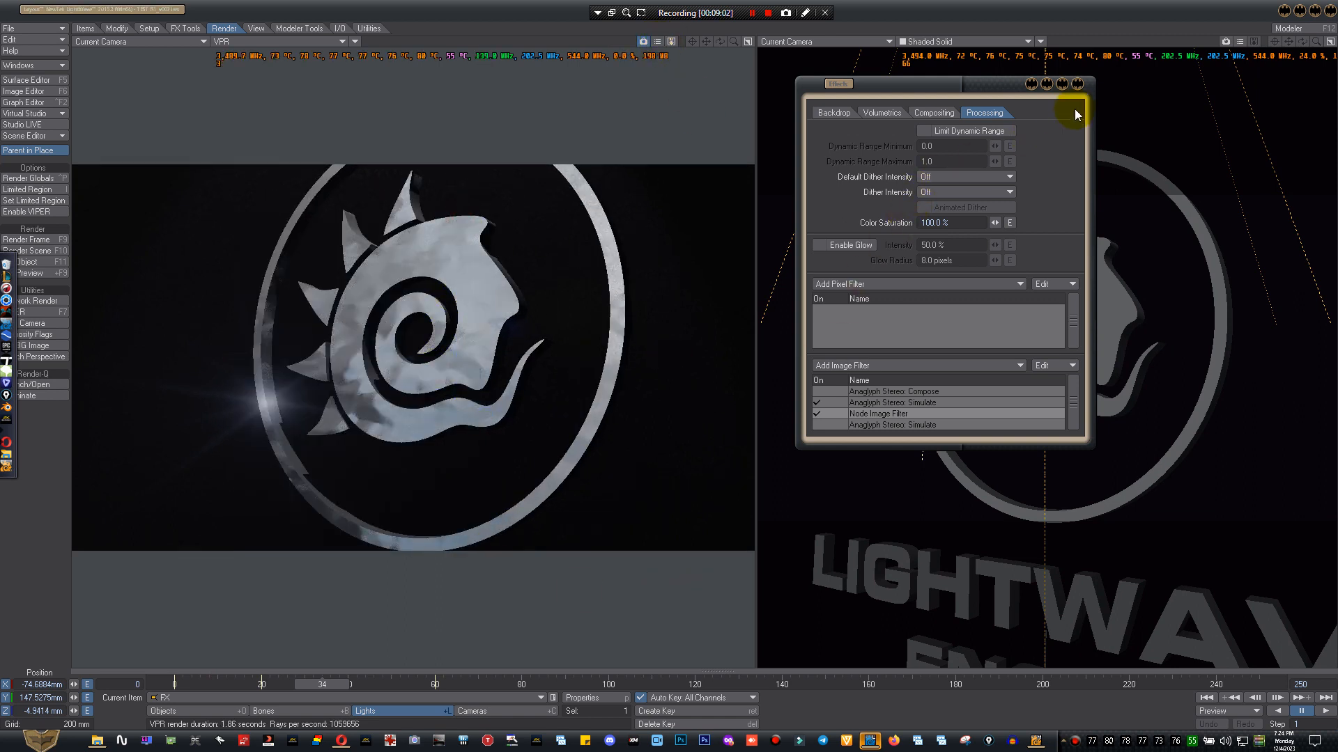
pyautogui.click(1077, 85)
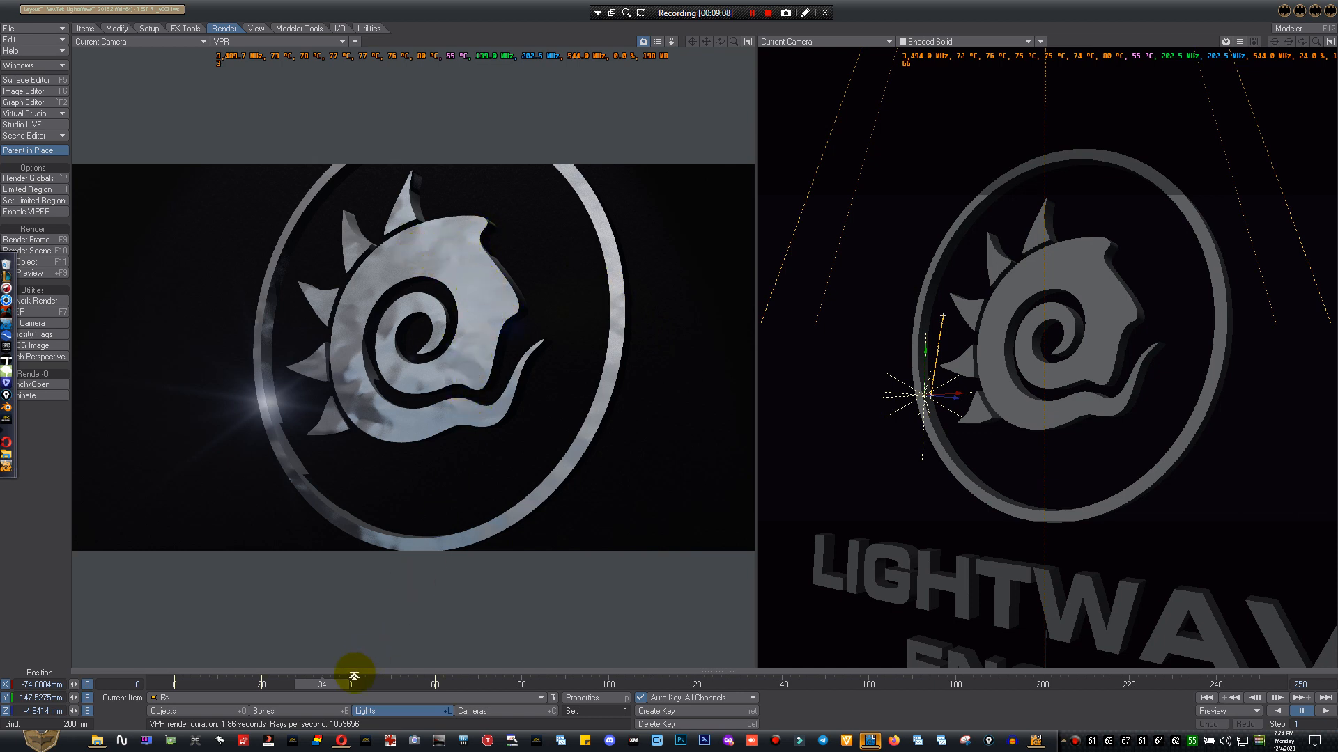
# - Go to frame 70, render it, and enlarge the finished image to full screen
pyautogui.click(668, 351)
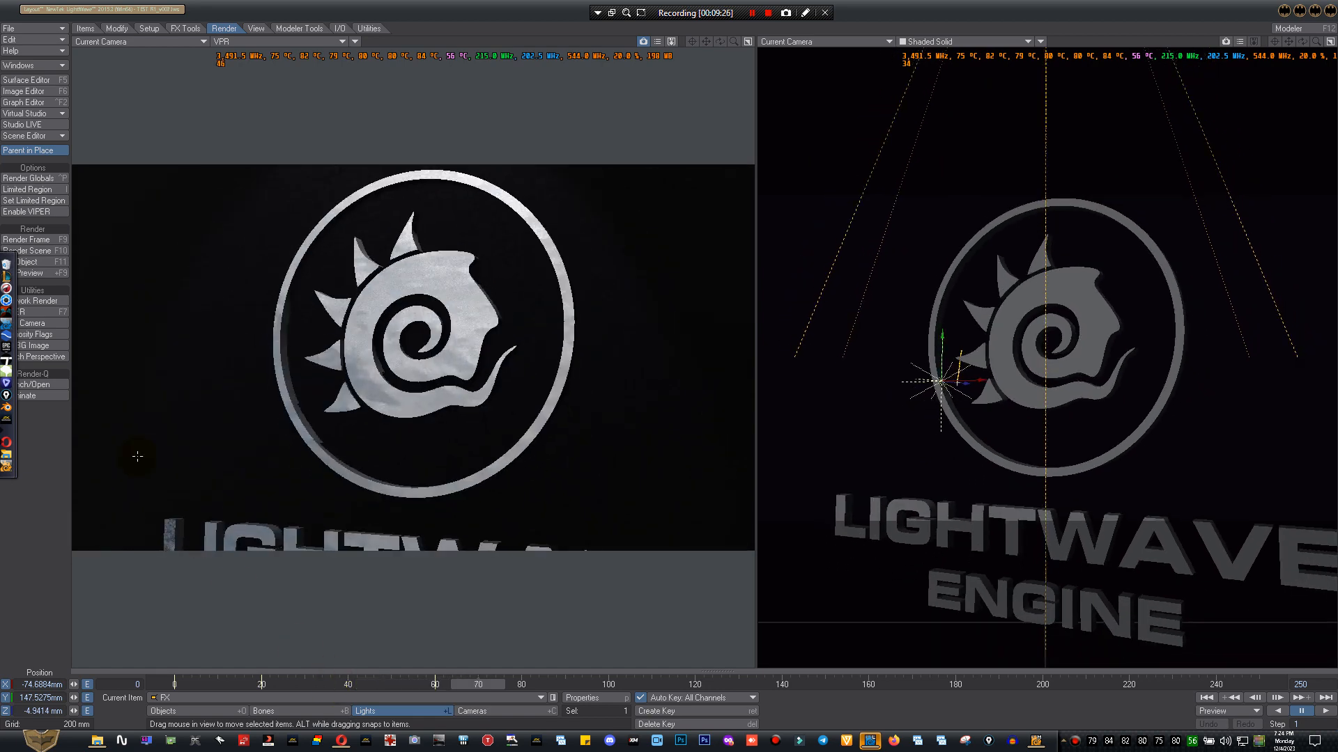
pyautogui.click(35, 239)
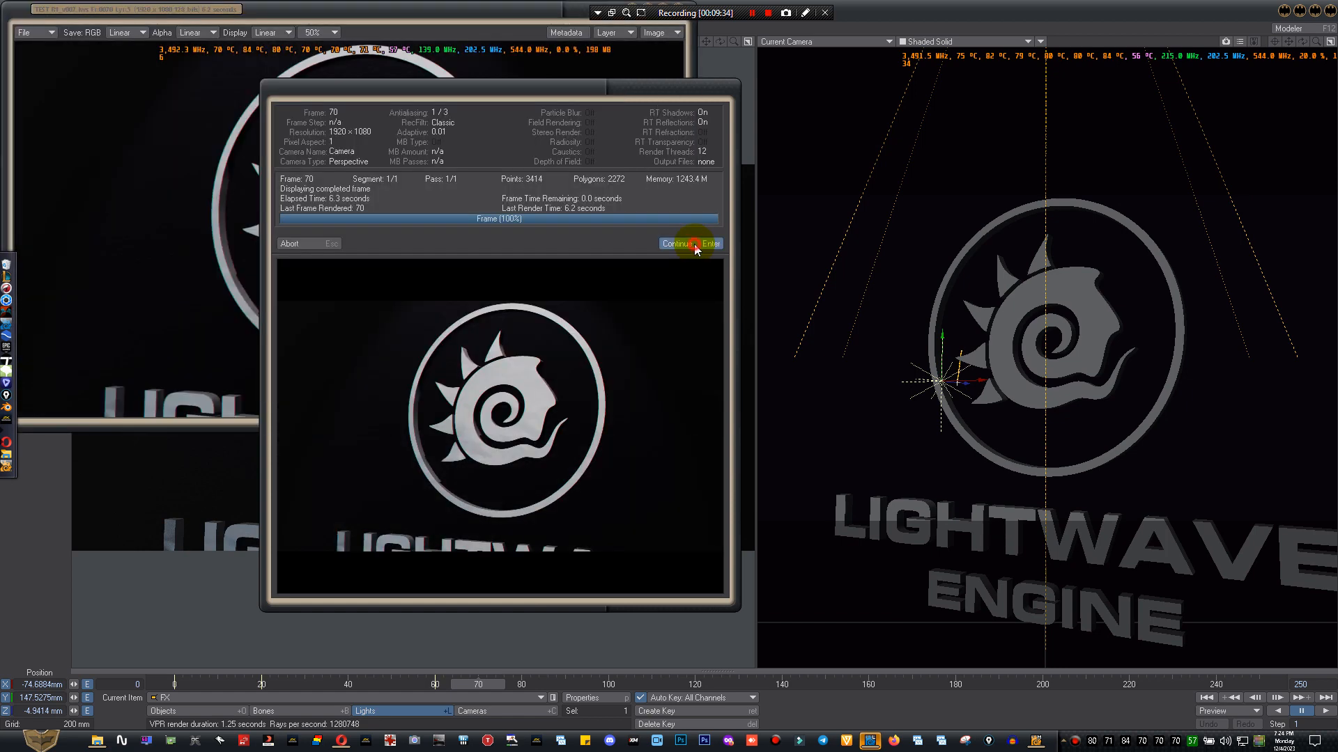
pyautogui.click(694, 244)
pyautogui.moveTo(465, 11); pyautogui.dragTo(756, 164)
pyautogui.doubleClick(756, 164)
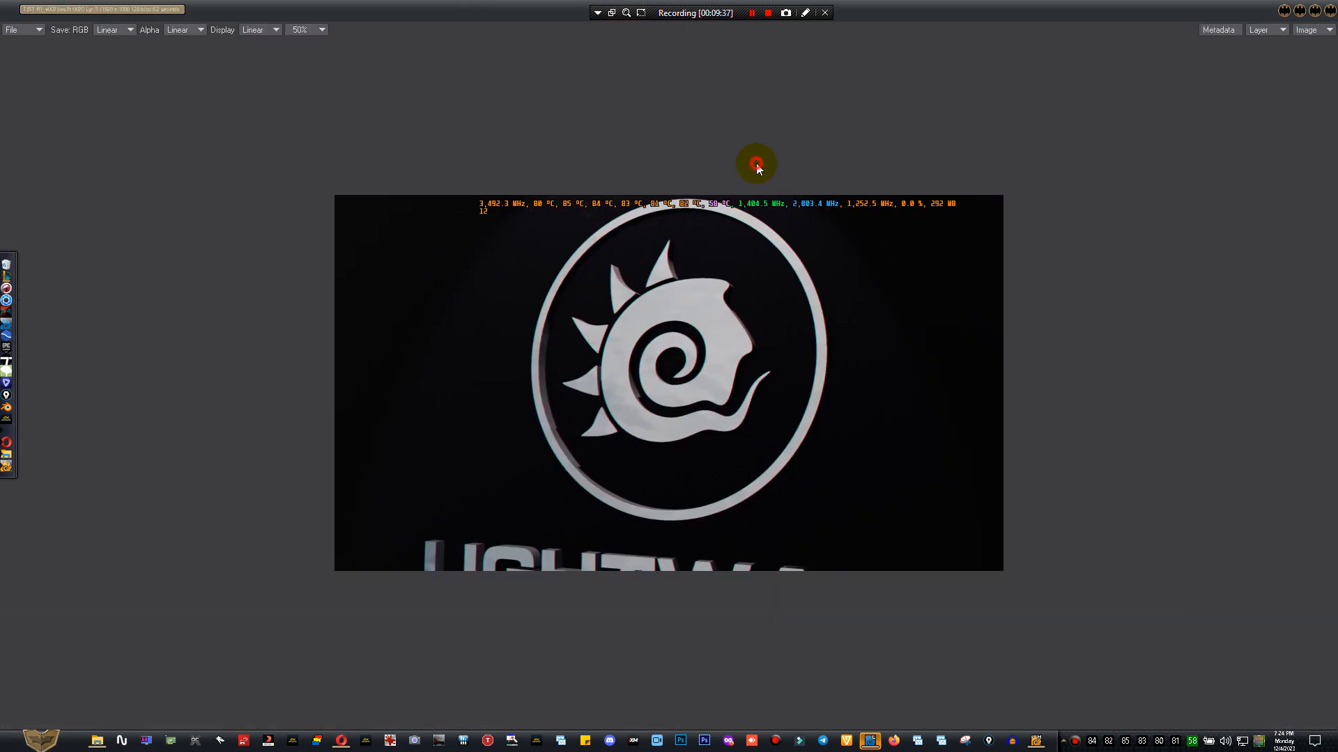
# - Inspect the upper and lower parts of the frame 70 render at 100% zoom
pyautogui.click(317, 29)
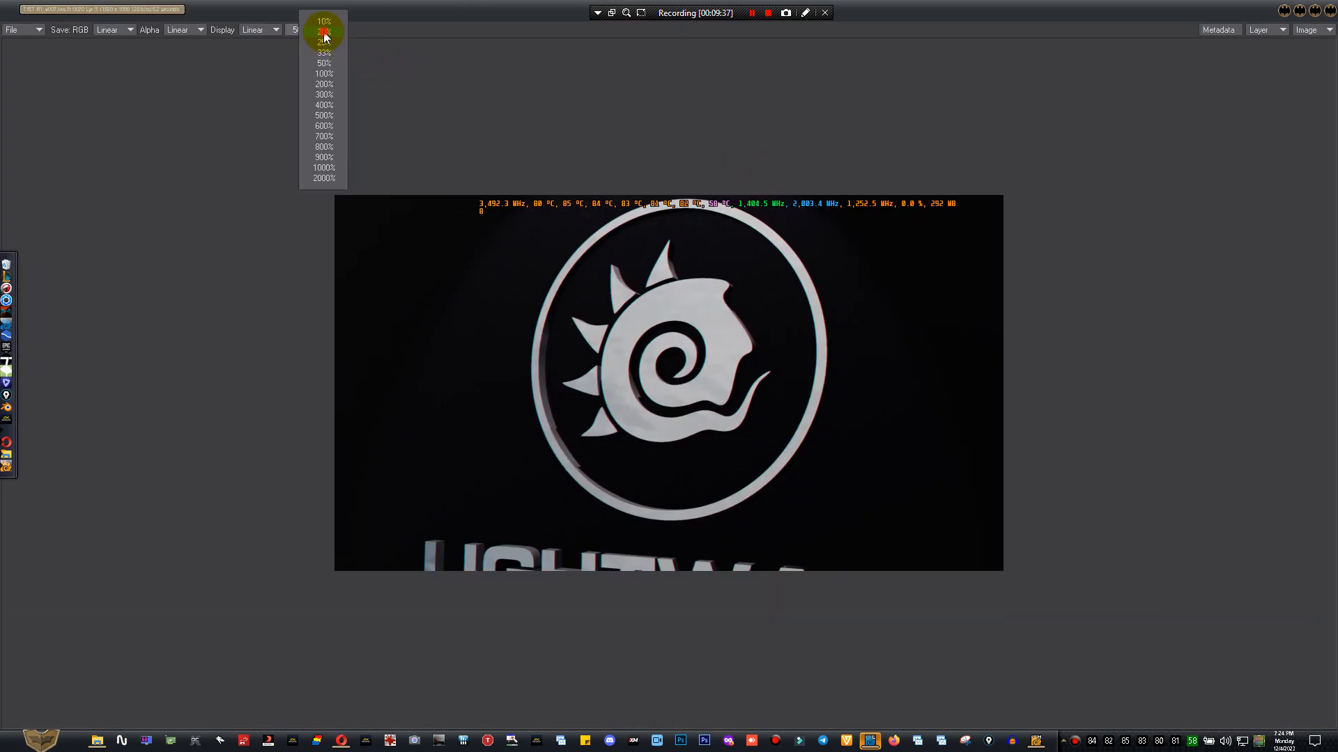
pyautogui.click(322, 75)
pyautogui.moveTo(1332, 183); pyautogui.dragTo(1328, 391)
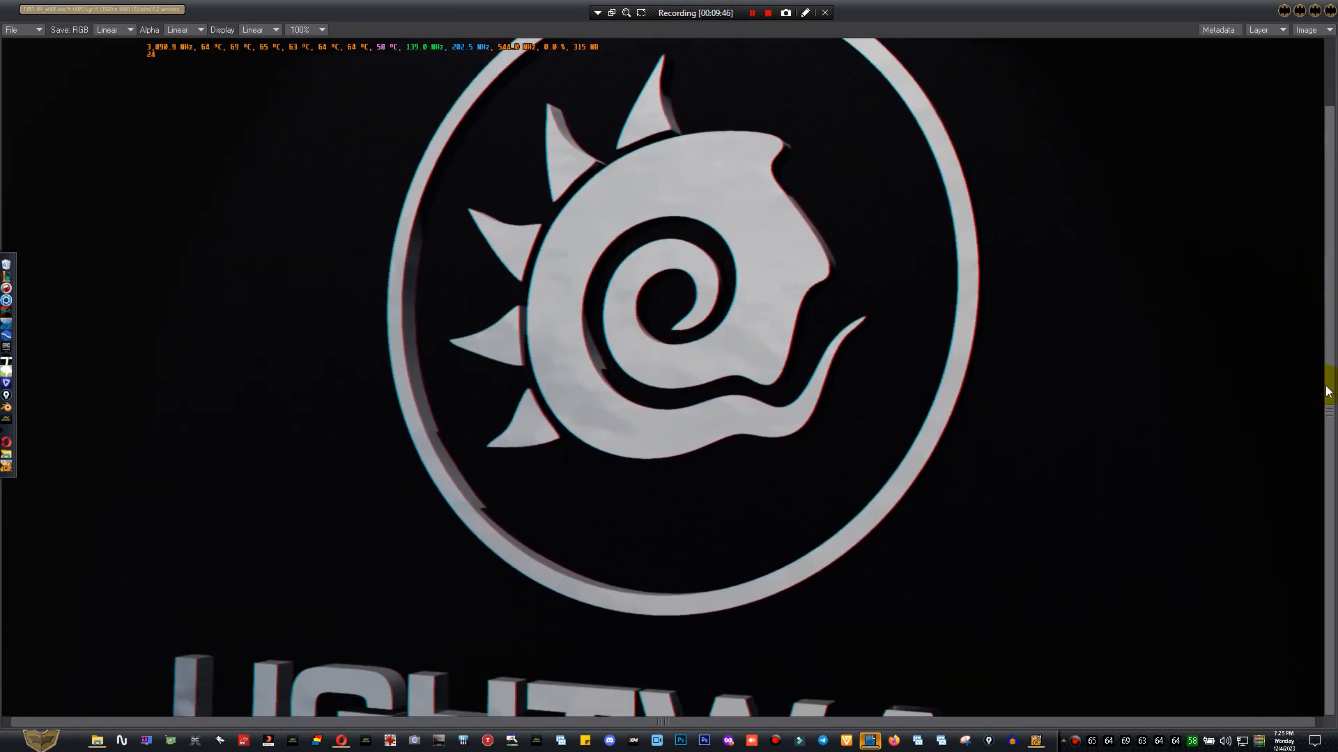
pyautogui.click(301, 31)
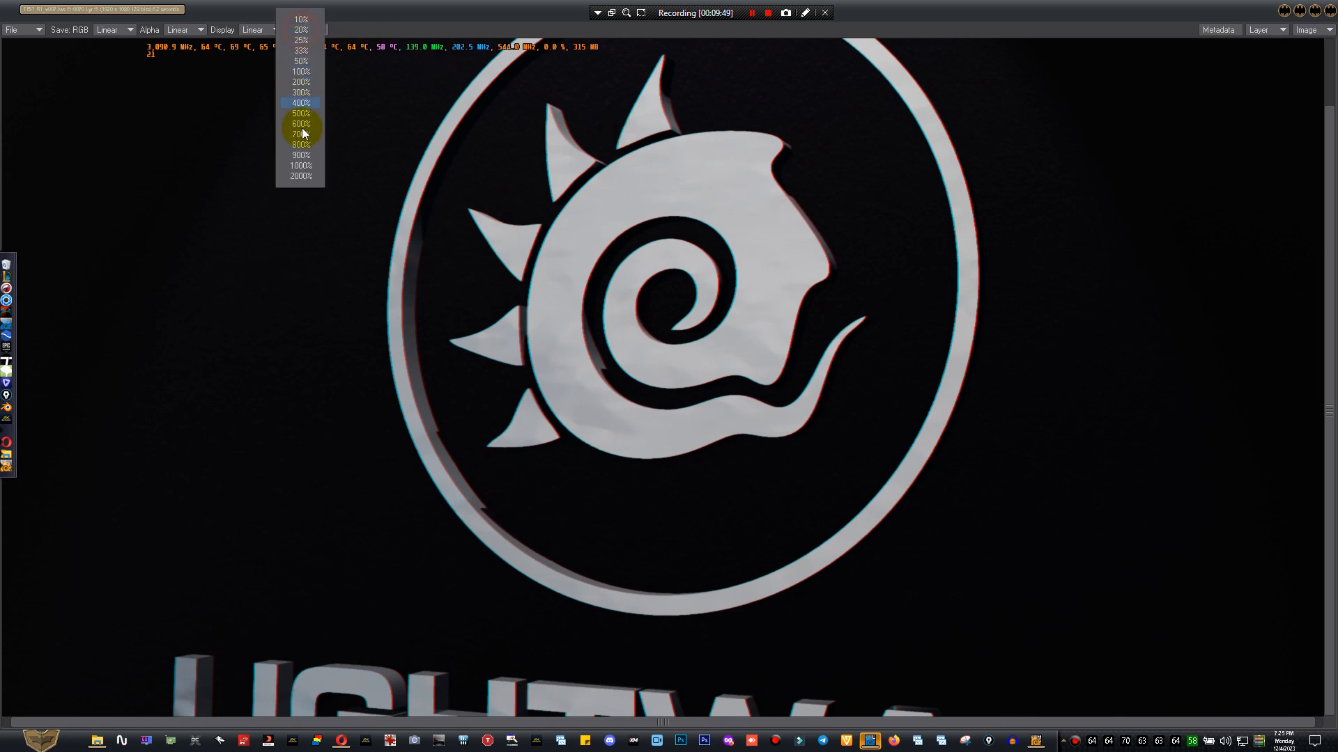
pyautogui.click(315, 75)
pyautogui.moveTo(1330, 284); pyautogui.dragTo(1330, 178)
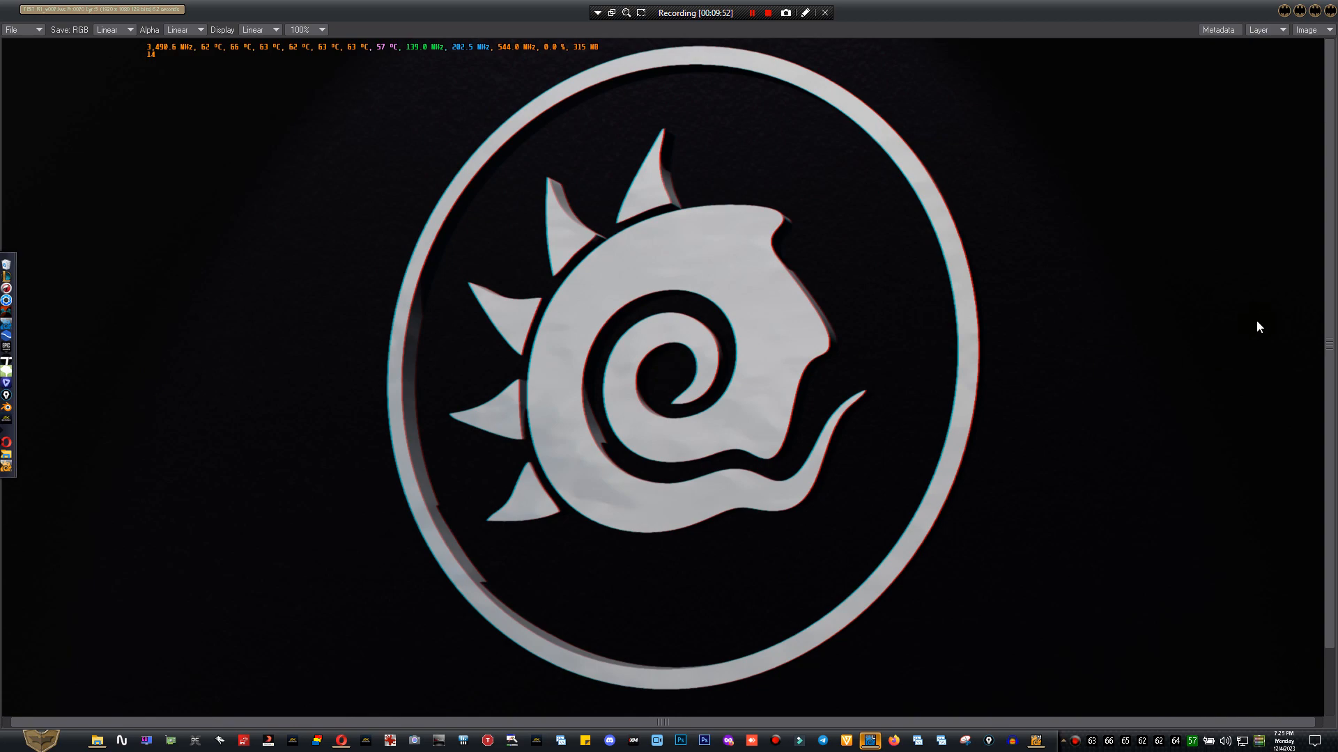
# - Close the frame 70 image, render frame 180, and finish the render to open its full image
pyautogui.click(1330, 15)
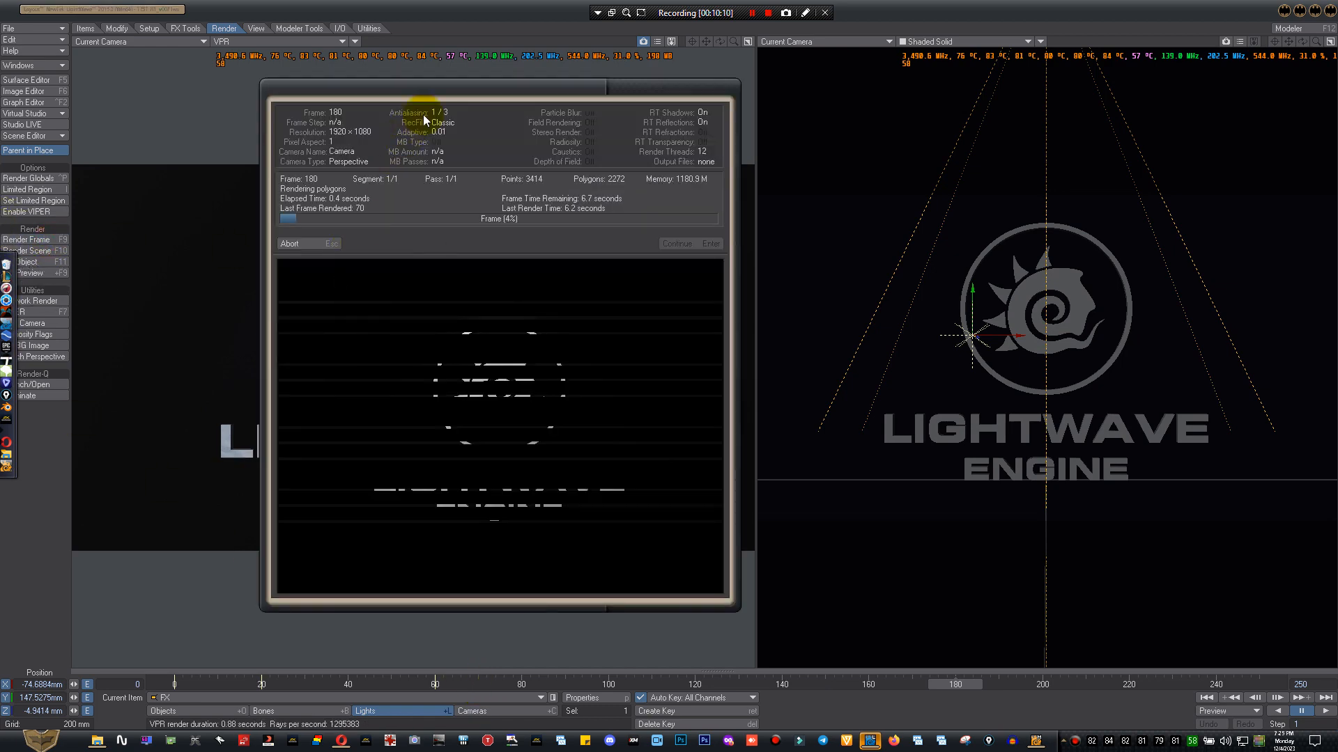
pyautogui.moveTo(462, 89); pyautogui.dragTo(756, 108)
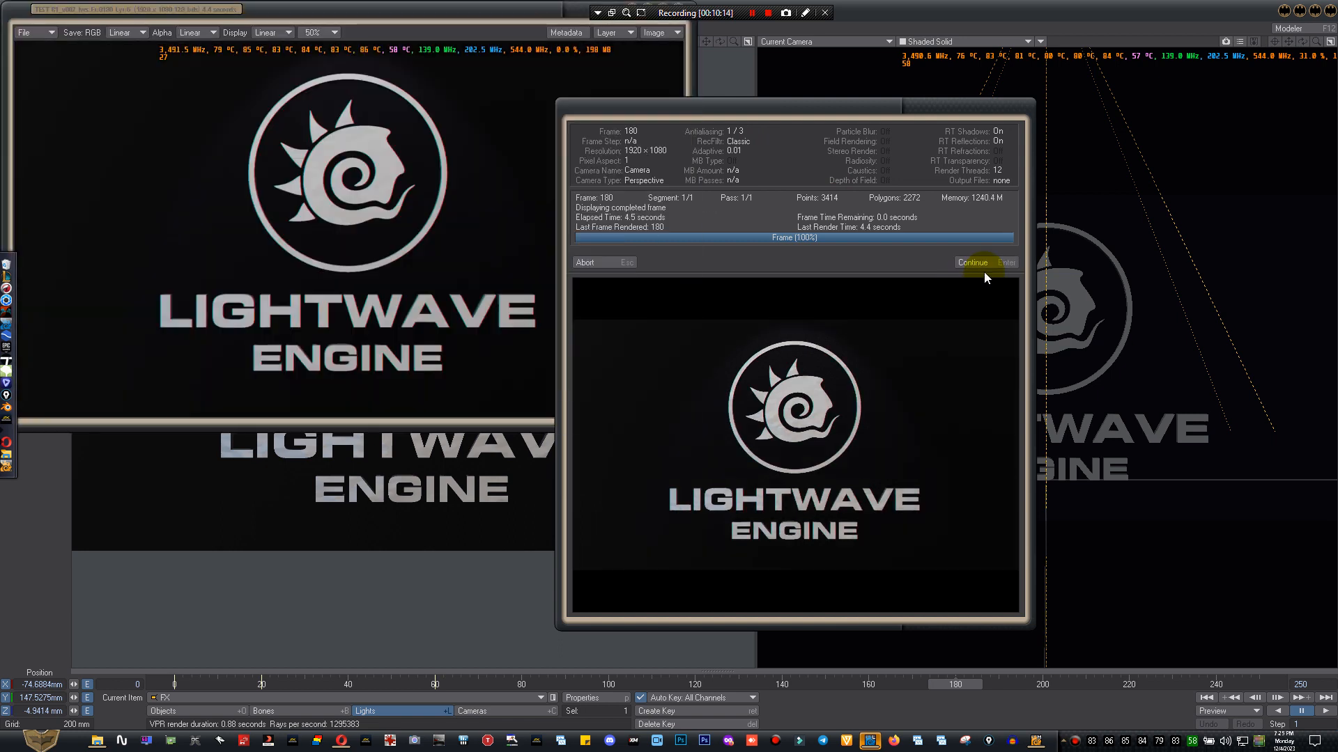
pyautogui.click(994, 261)
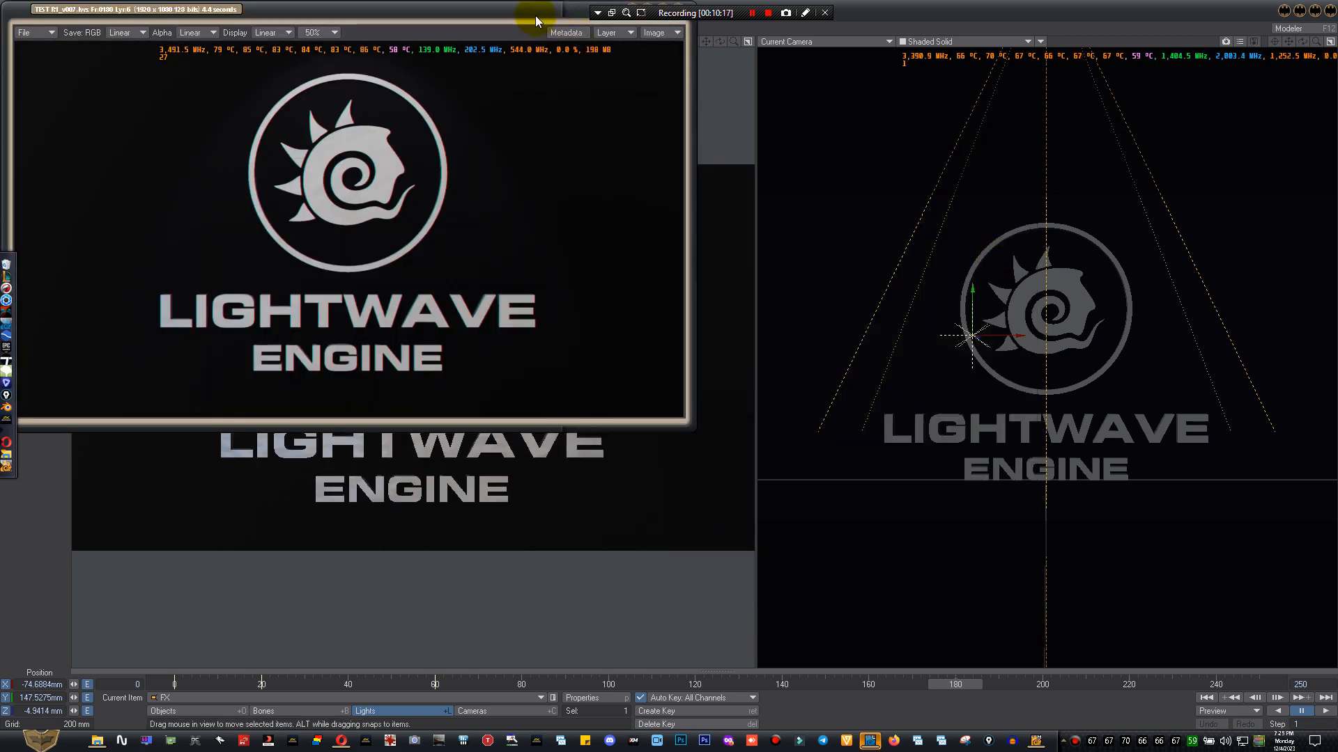
# - Enlarge the frame 180 render to full screen, inspect it at 100% zoom, and close the image
pyautogui.doubleClick(535, 12)
pyautogui.click(320, 31)
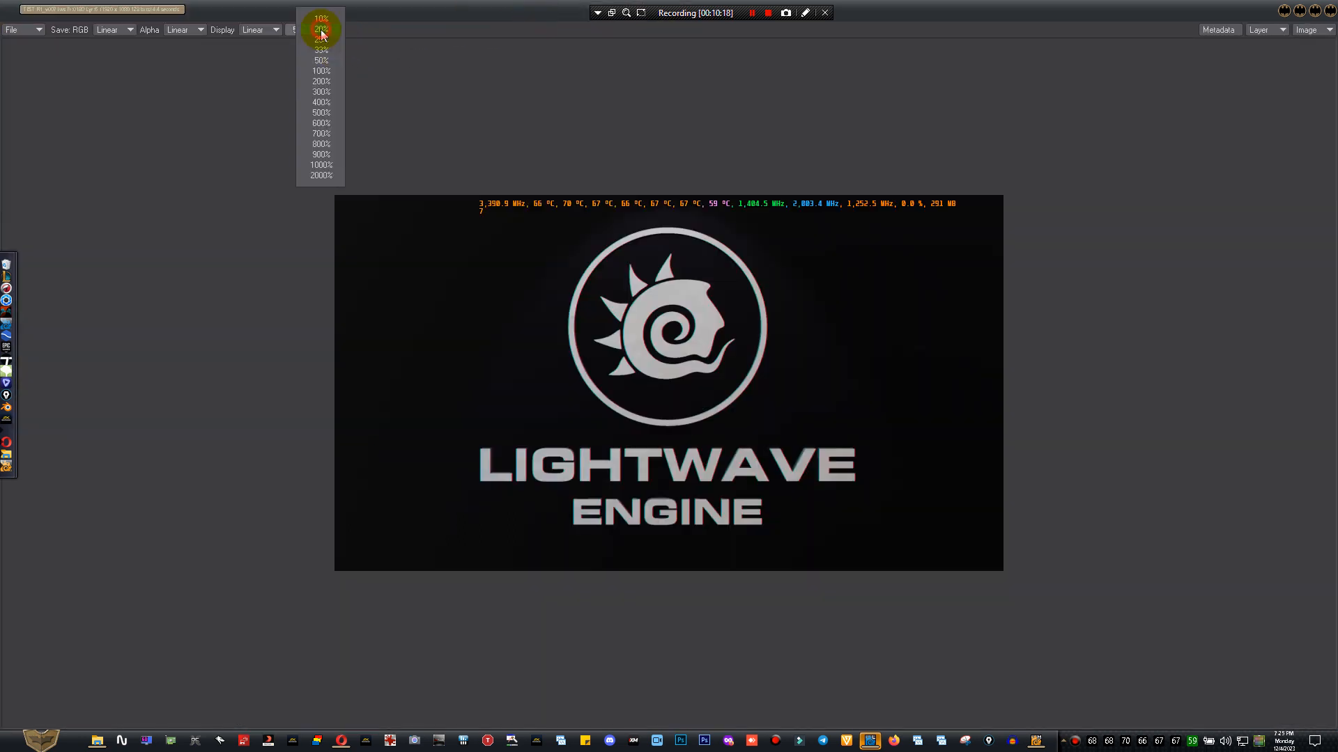
pyautogui.click(324, 71)
pyautogui.moveTo(1330, 230); pyautogui.dragTo(1332, 112)
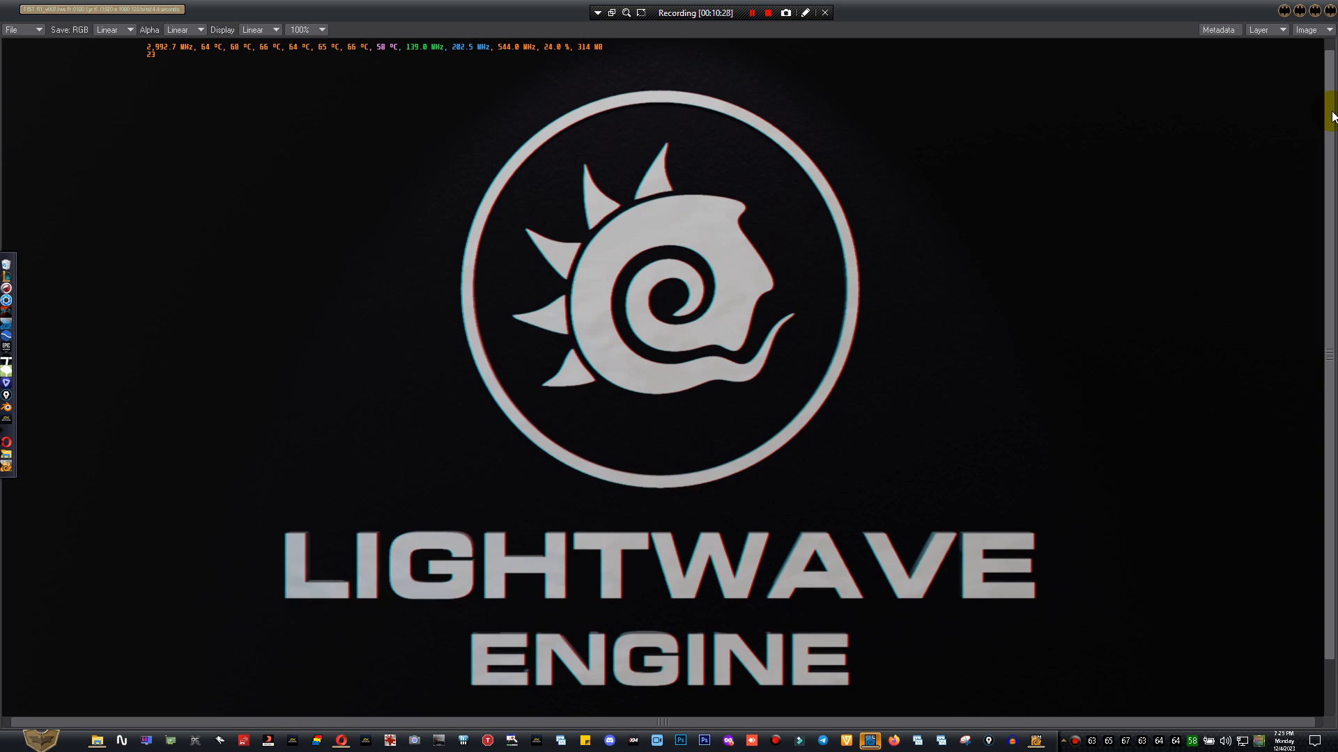
pyautogui.moveTo(1331, 112)
pyautogui.mouseDown()
pyautogui.moveTo(1331, 93)
pyautogui.moveTo(1324, 126)
pyautogui.moveTo(1326, 89)
pyautogui.moveTo(1315, 148)
pyautogui.moveTo(1317, 111)
pyautogui.mouseUp()
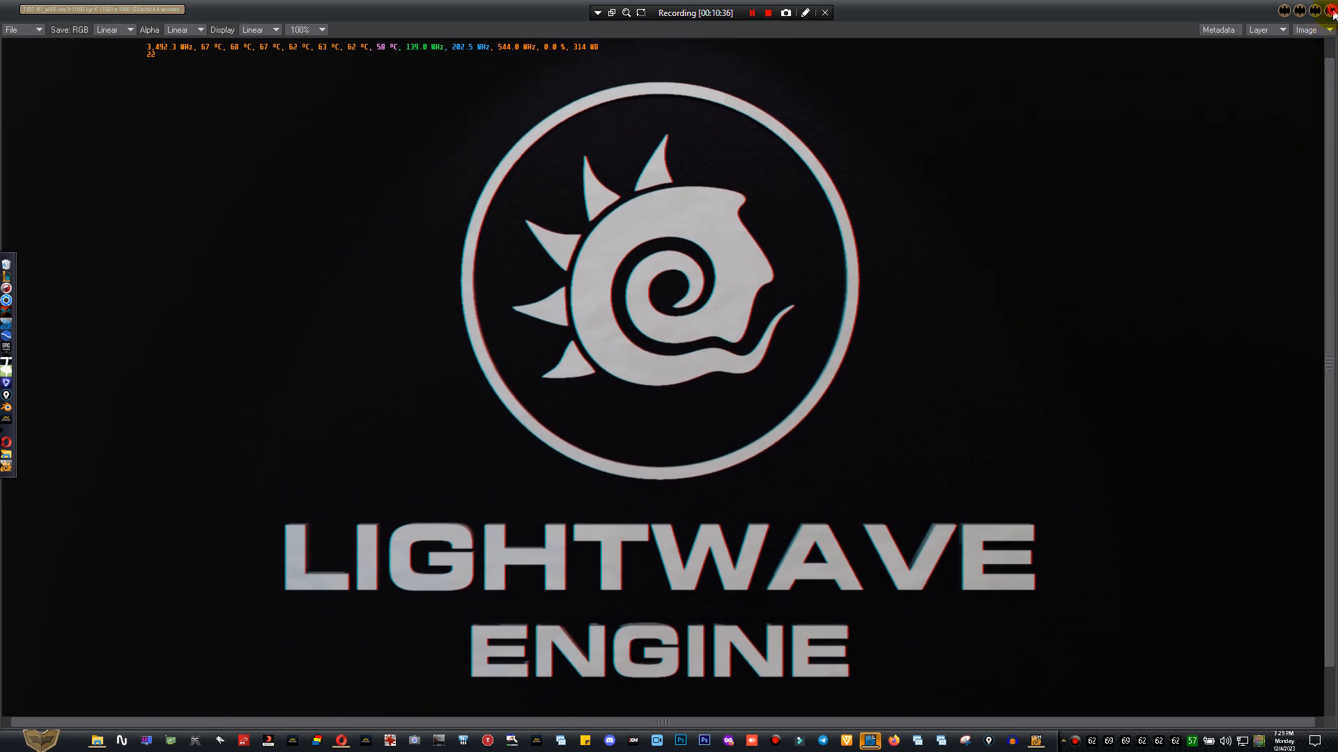
pyautogui.click(1332, 11)
# - Check the camera's sampling and antialiasing properties, including Maximum Samples, and close the render settings
pyautogui.click(547, 711)
pyautogui.click(601, 687)
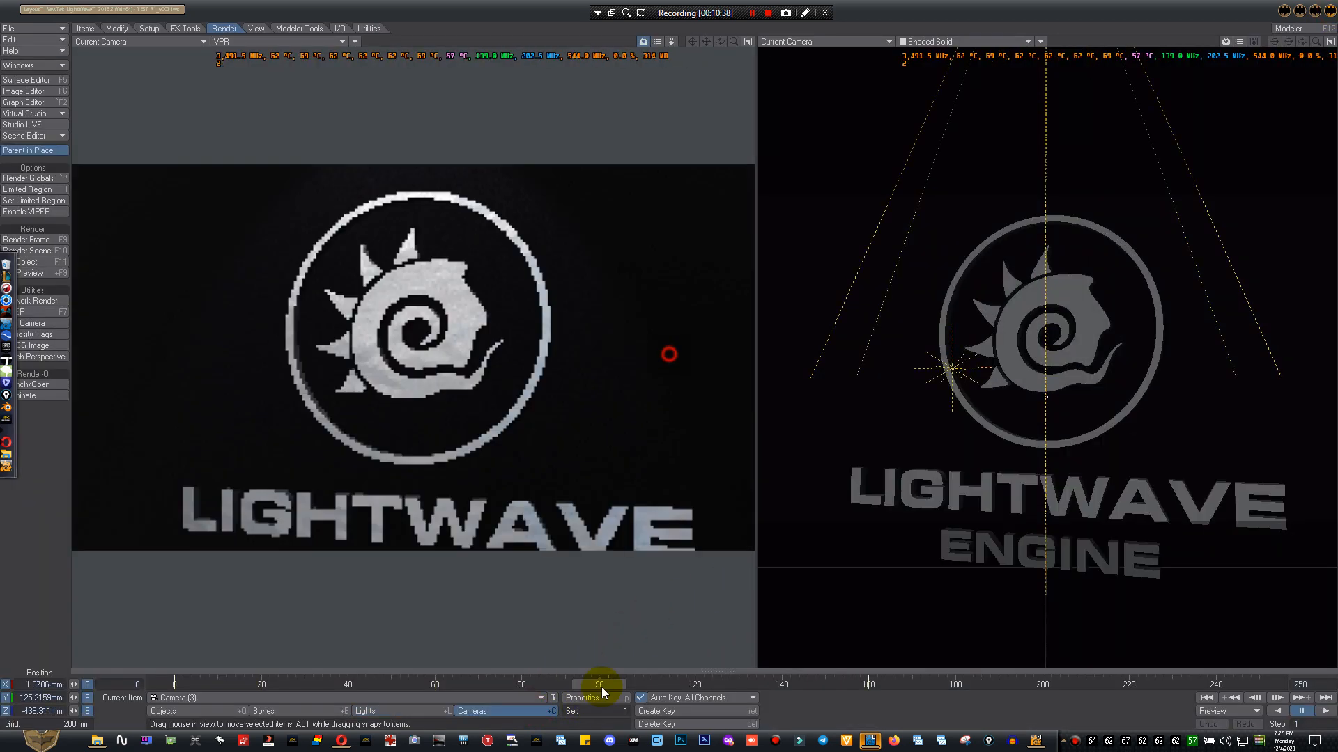
pyautogui.click(602, 693)
pyautogui.click(829, 393)
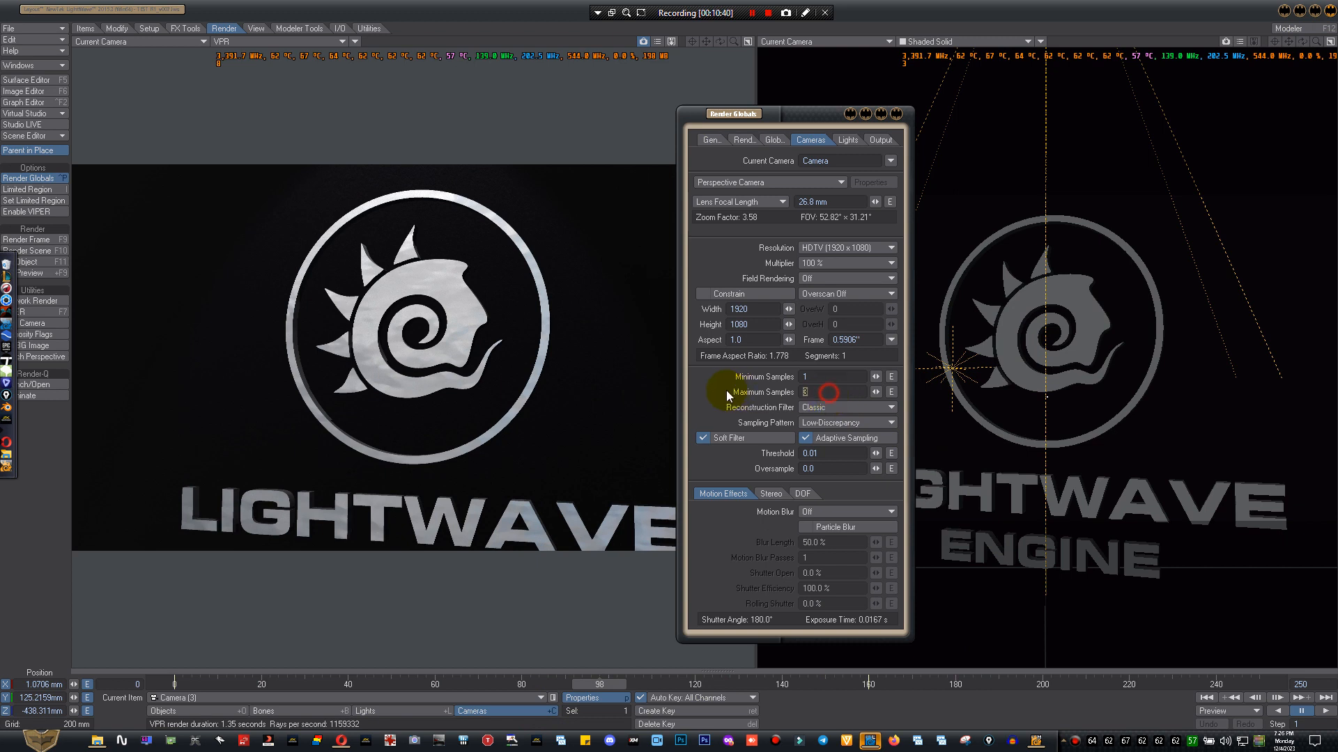
pyautogui.moveTo(791, 116); pyautogui.dragTo(891, 108)
pyautogui.click(995, 101)
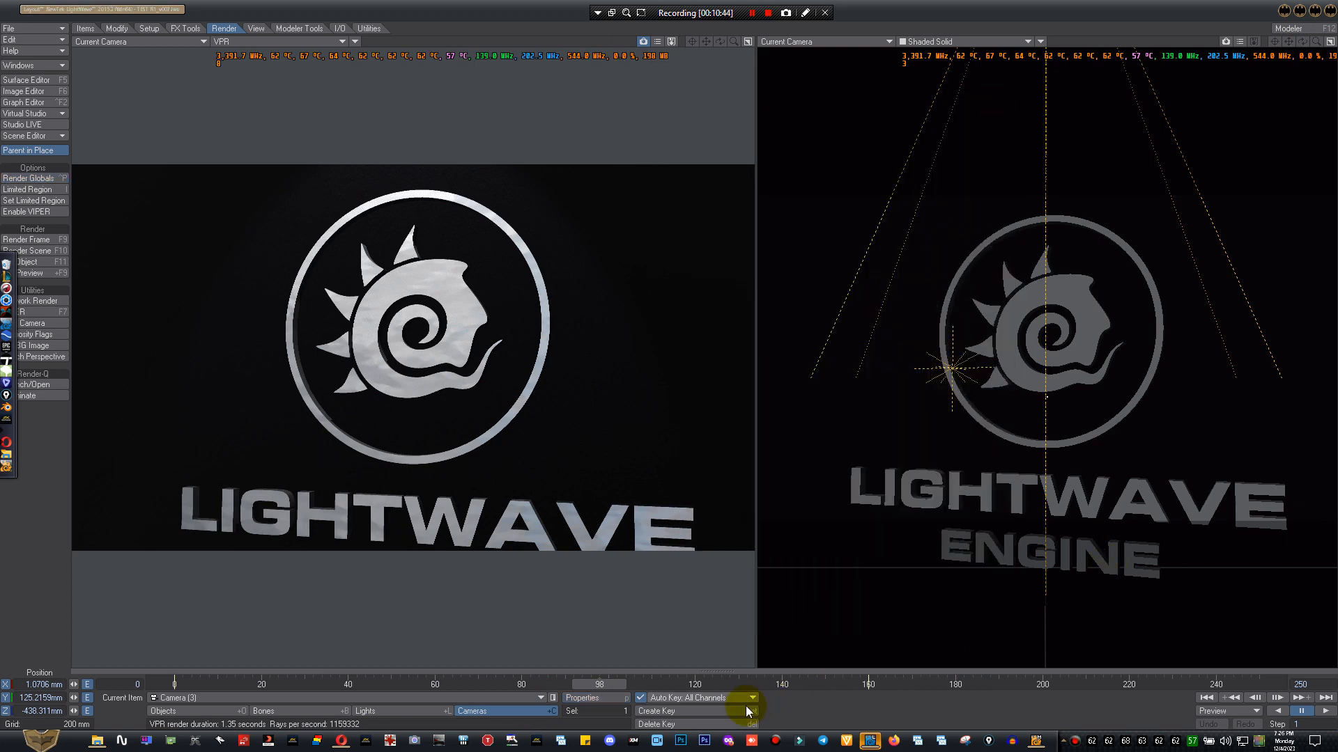
# - Return to frame 0 and scrub through the animation to frame 185
pyautogui.click(1212, 697)
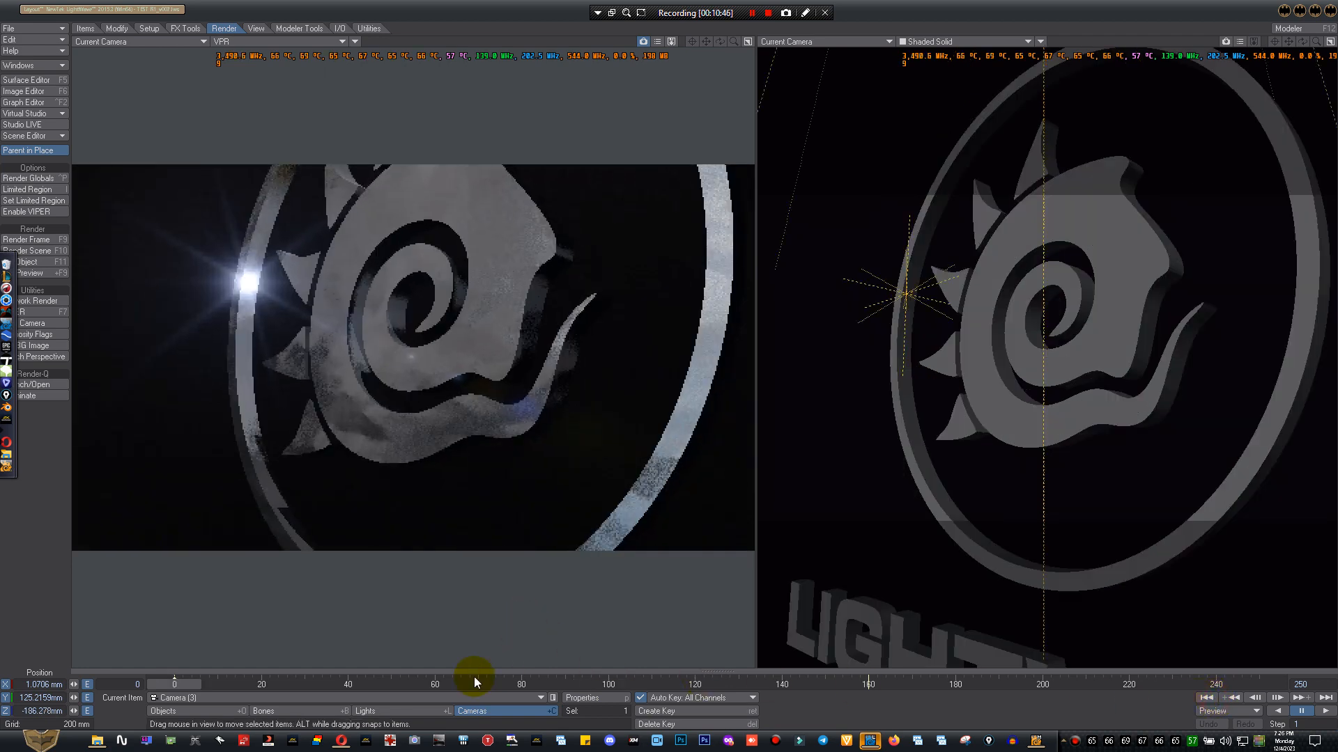
pyautogui.moveTo(179, 684); pyautogui.dragTo(977, 684)
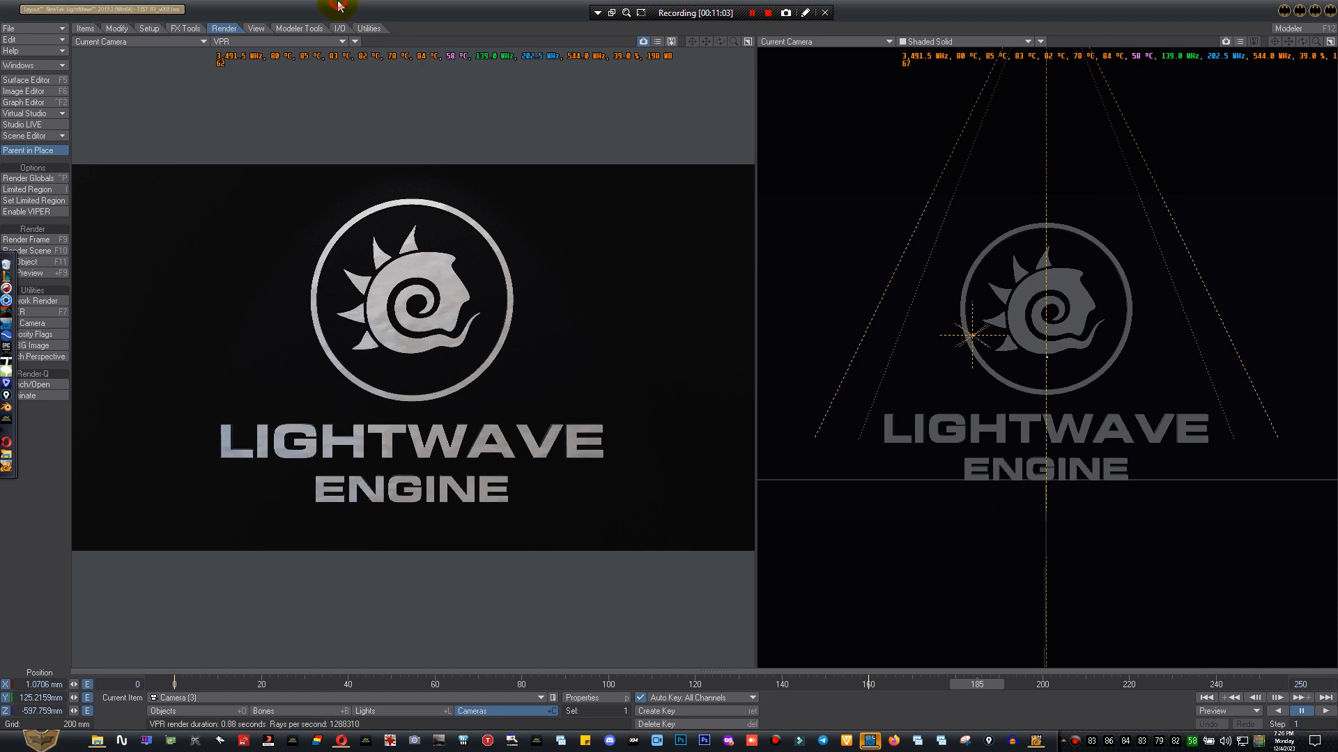
# - Save the scene, overwriting the existing TEST R1_v007.lws file
pyautogui.click(31, 28)
pyautogui.moveTo(56, 70)
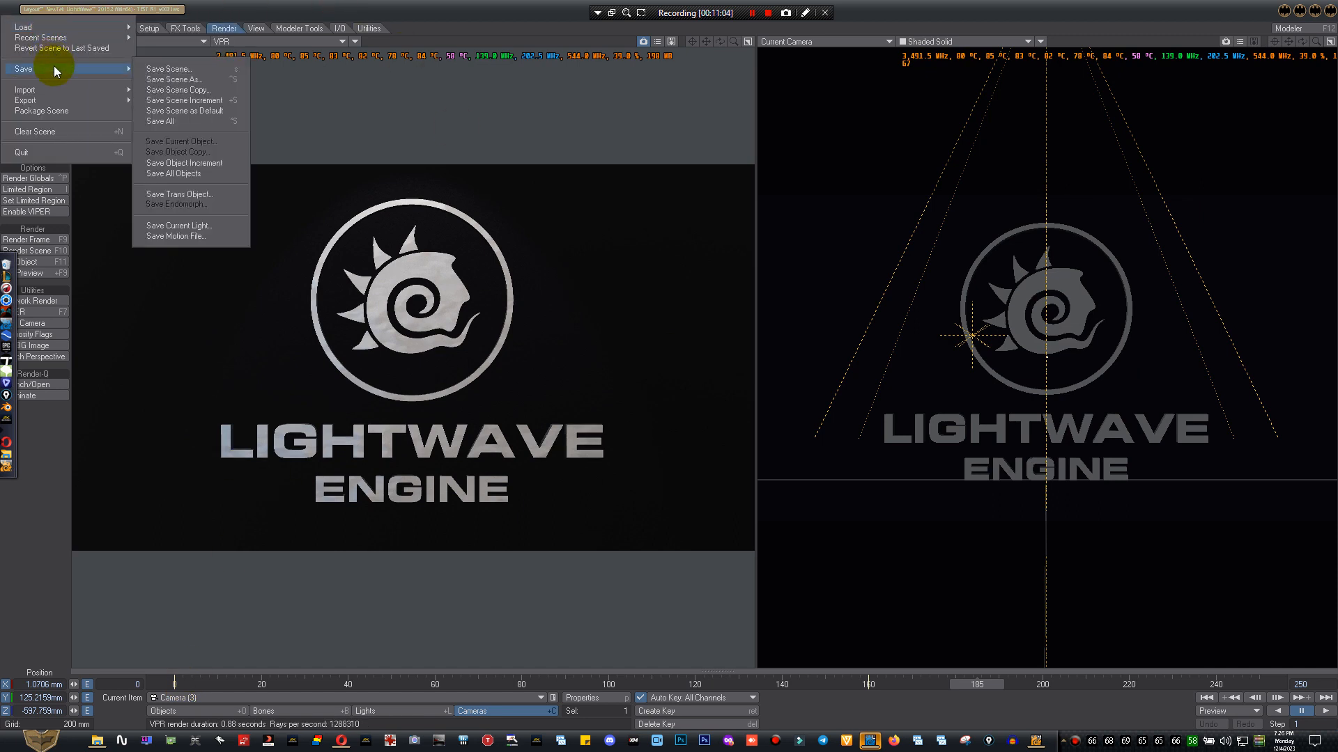
pyautogui.click(151, 69)
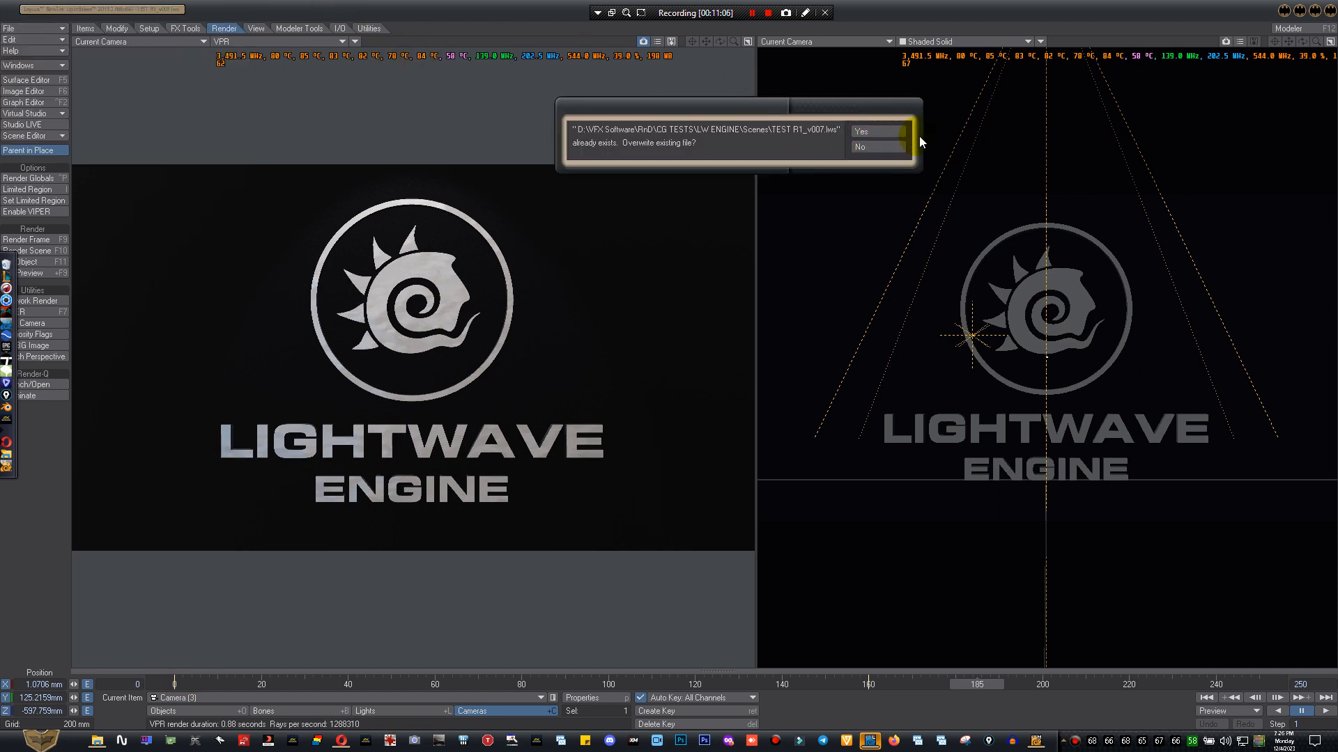
pyautogui.click(897, 132)
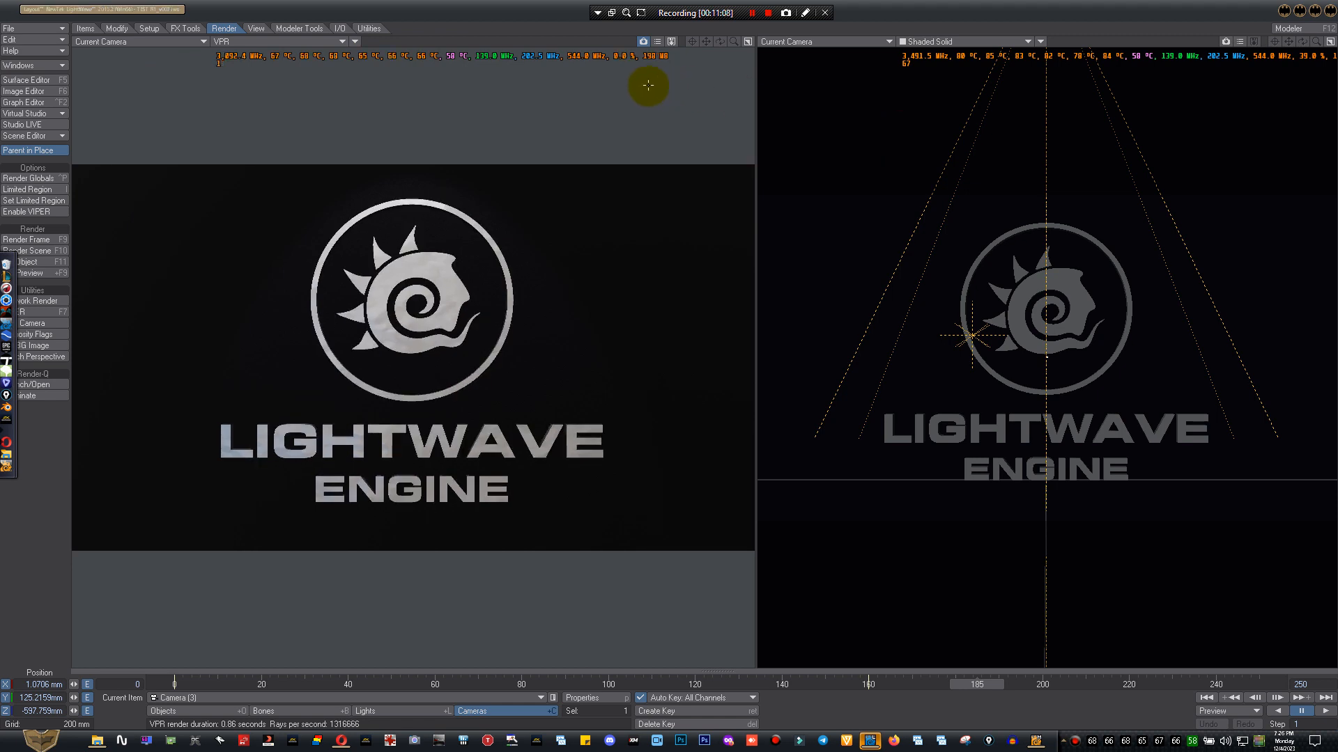